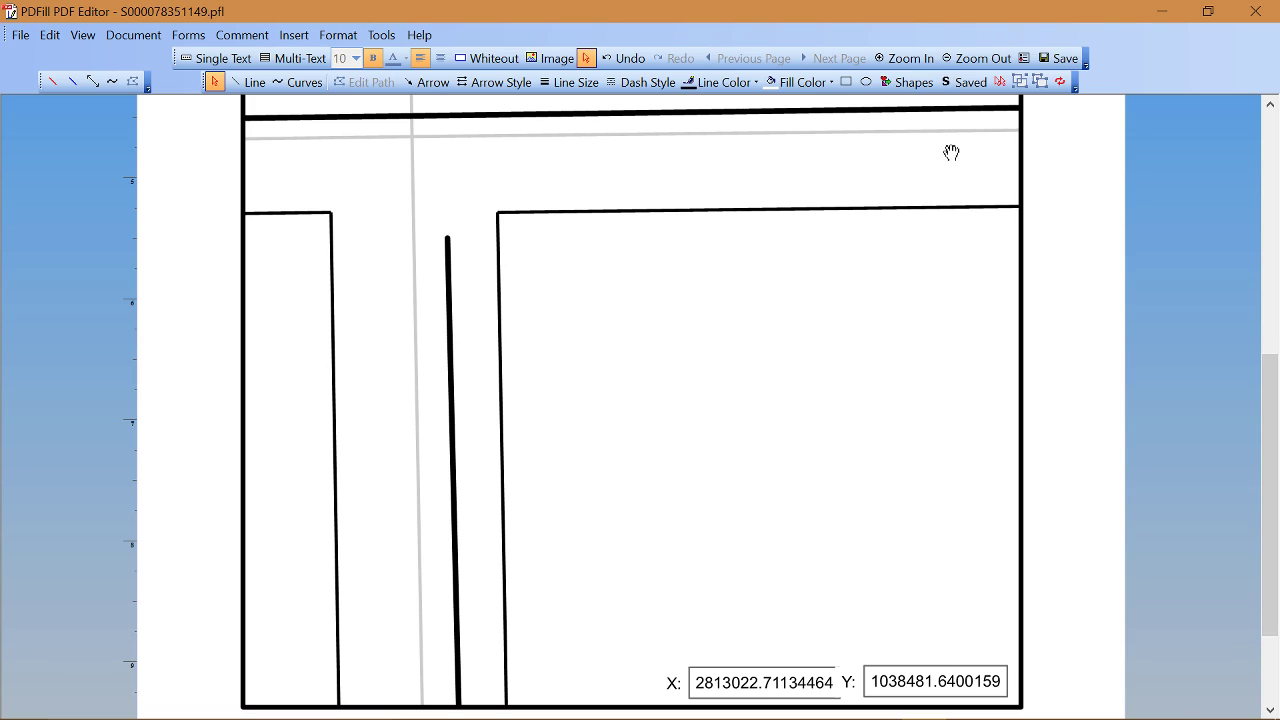
Step: Place the saved HOUSE shape, a filled cyan rectangle, on the lot right of the main
click(954, 88)
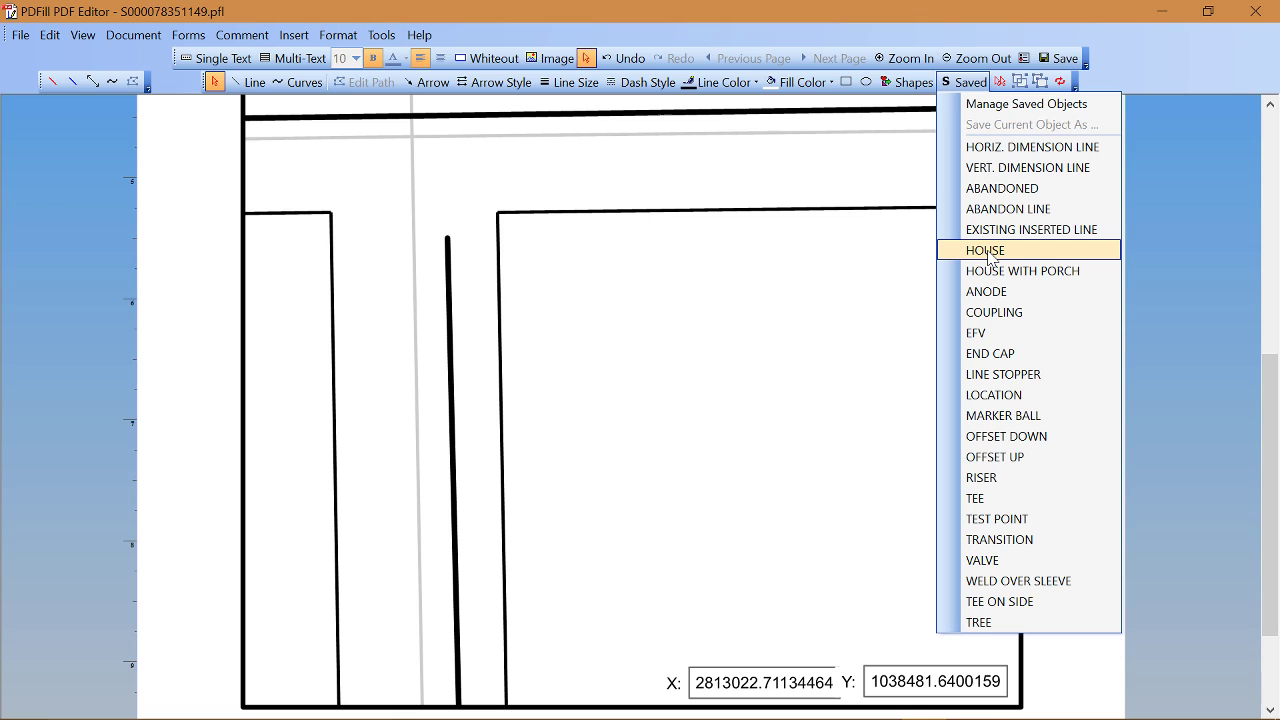
click(988, 256)
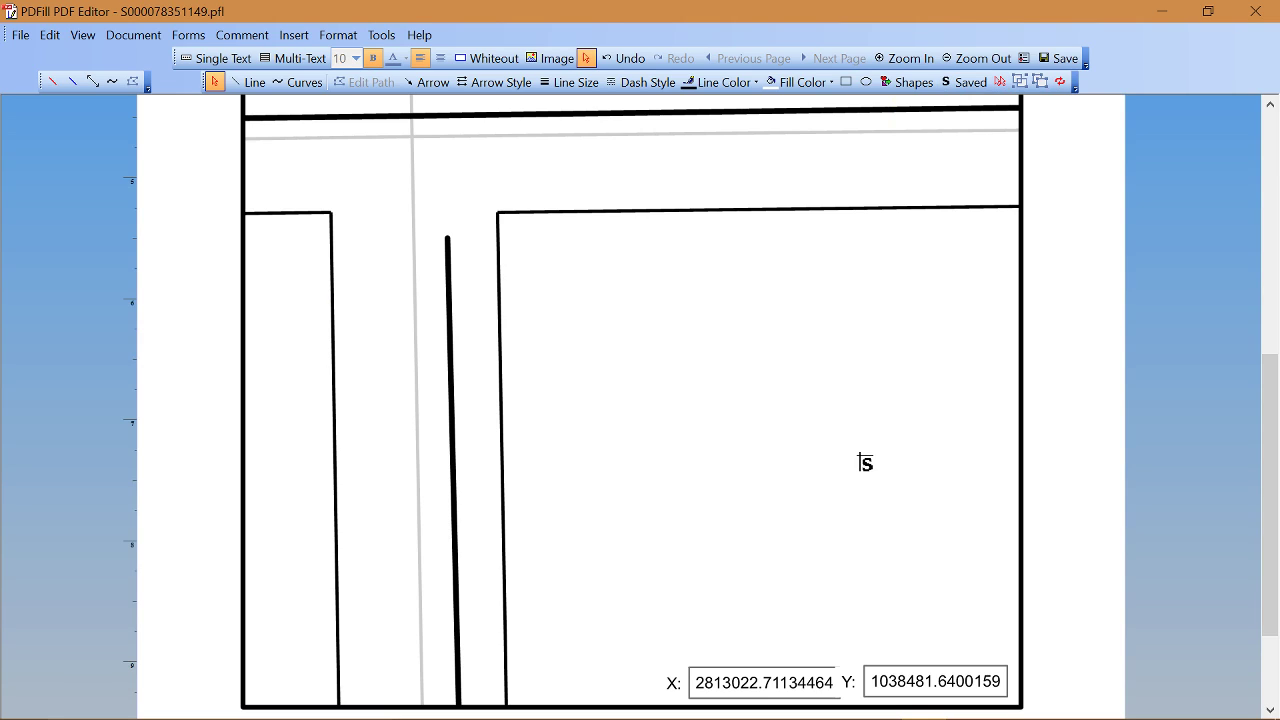
click(860, 455)
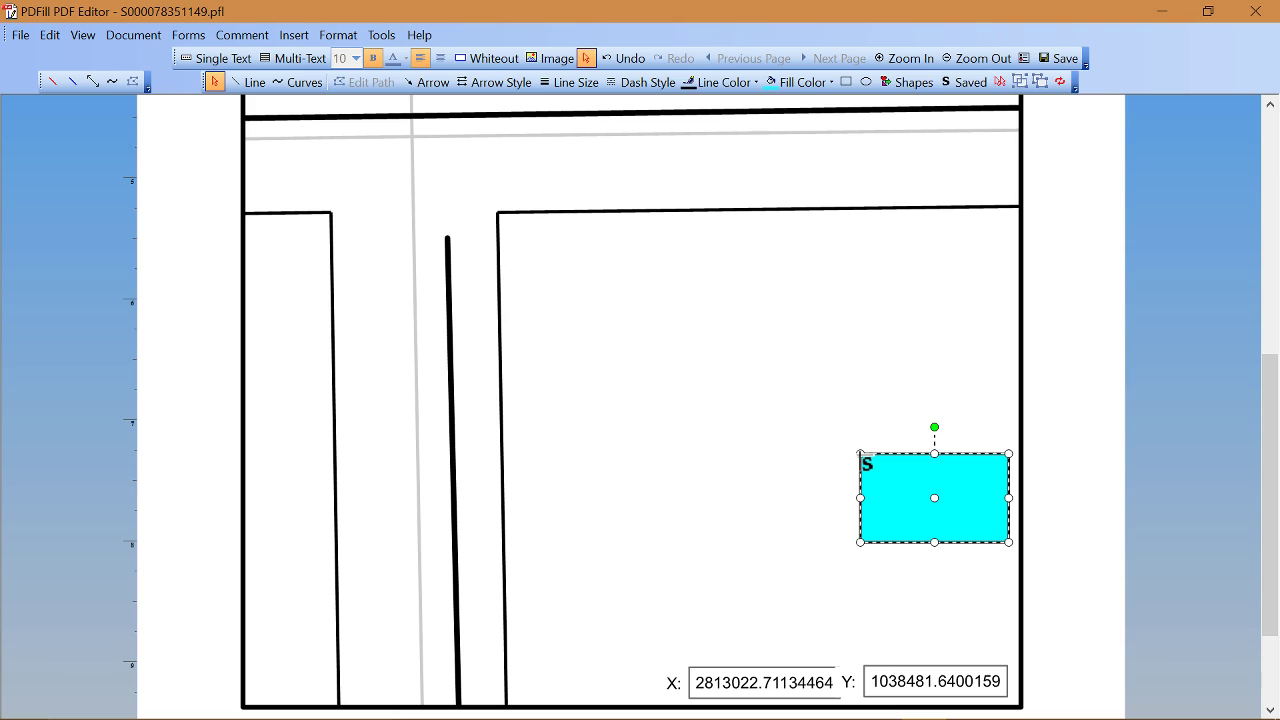
Step: Rotate the house rectangle 90° through its Properties so it stands upright
right_click(926, 507)
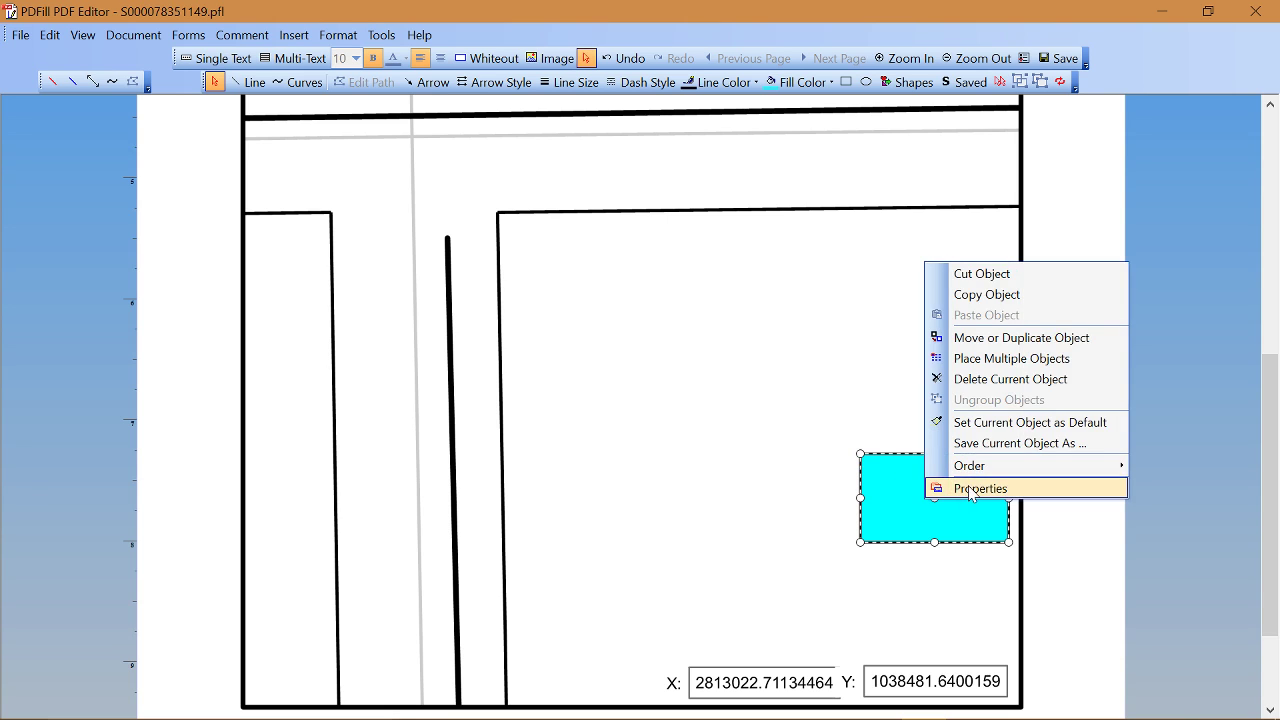
click(968, 493)
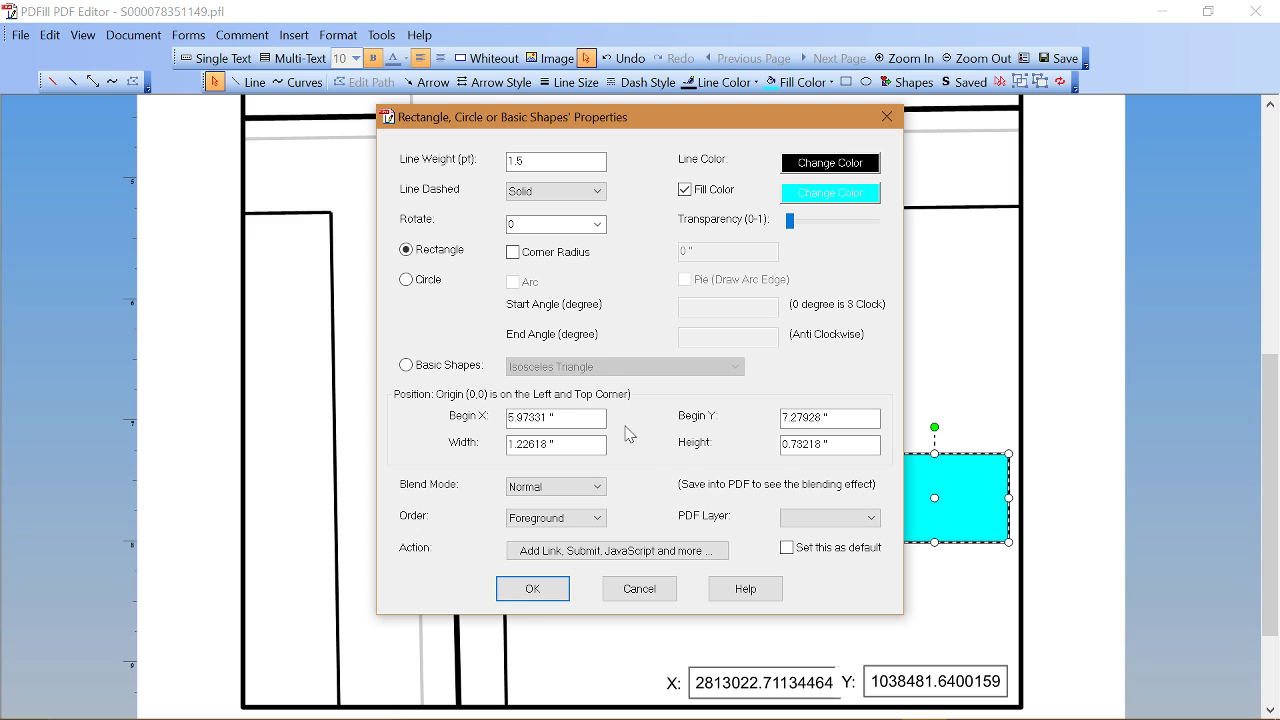
click(601, 228)
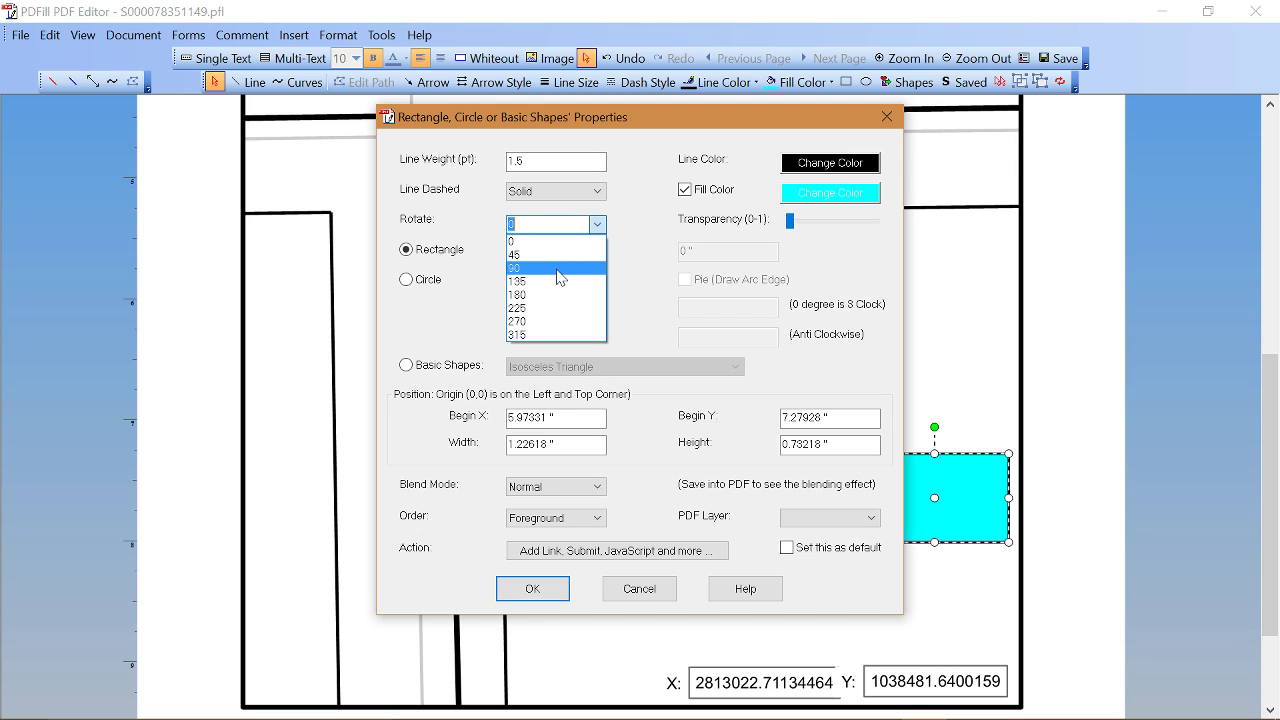
click(562, 275)
click(525, 588)
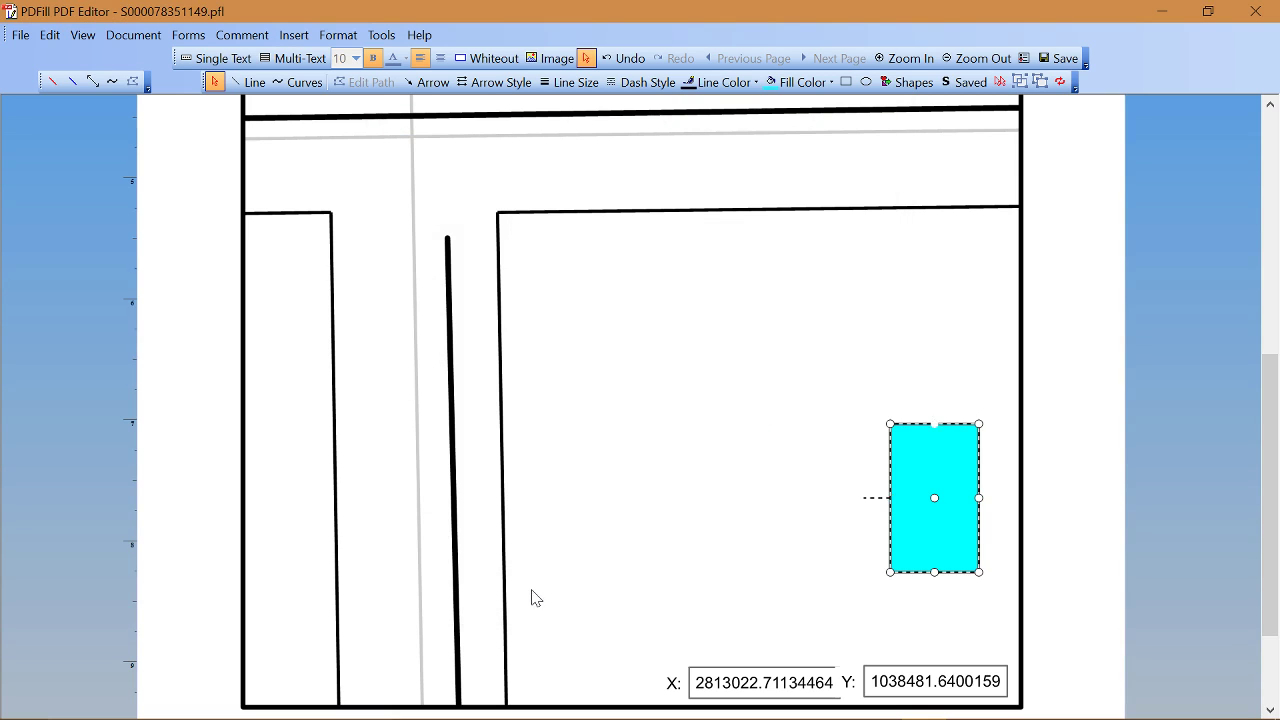
Step: Set the house rectangle's fill to No Fill, leaving a plain outline
click(831, 83)
click(811, 111)
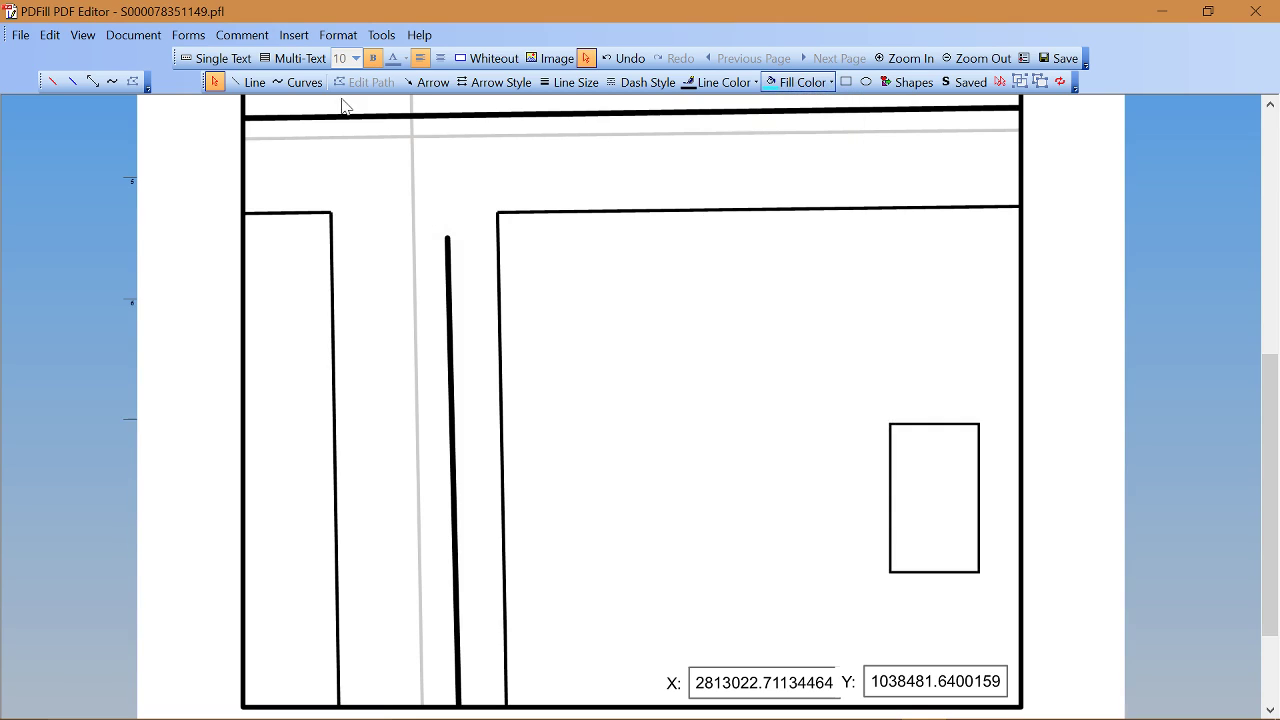
click(305, 83)
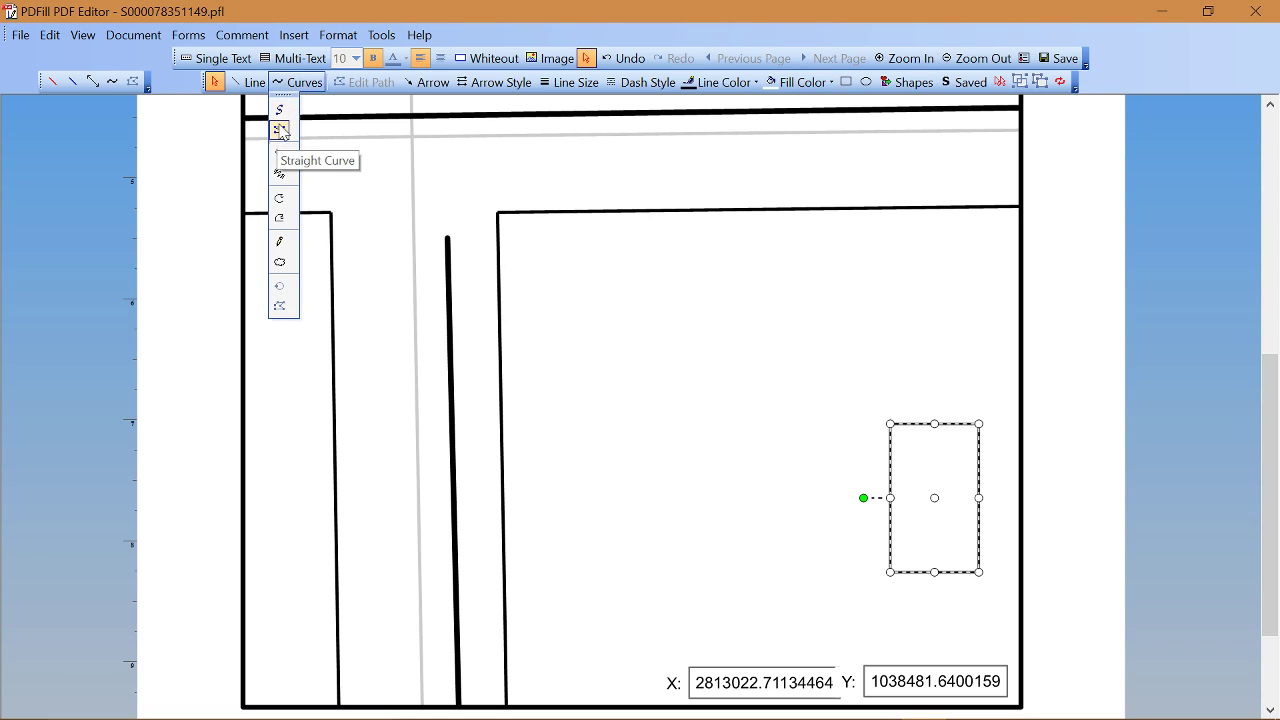
Step: Set up a Straight Curve with an end arrowhead, 2.25 pt line width and red colour
click(281, 118)
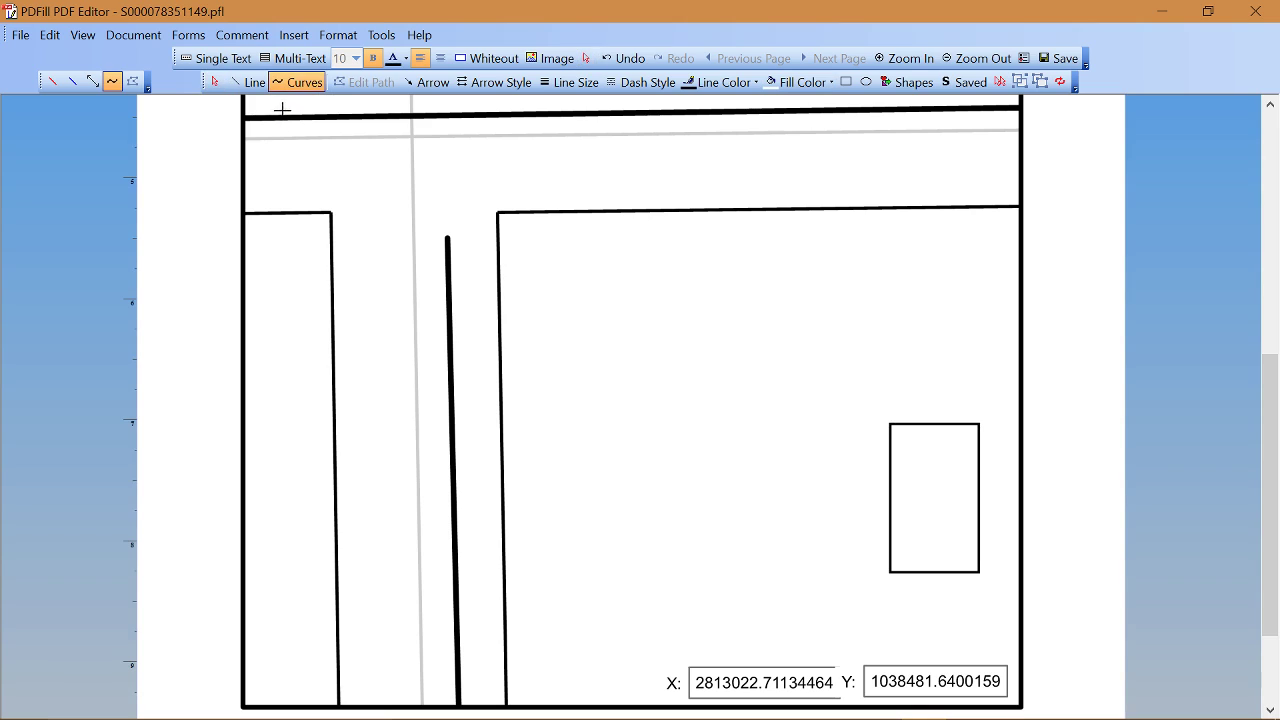
click(494, 83)
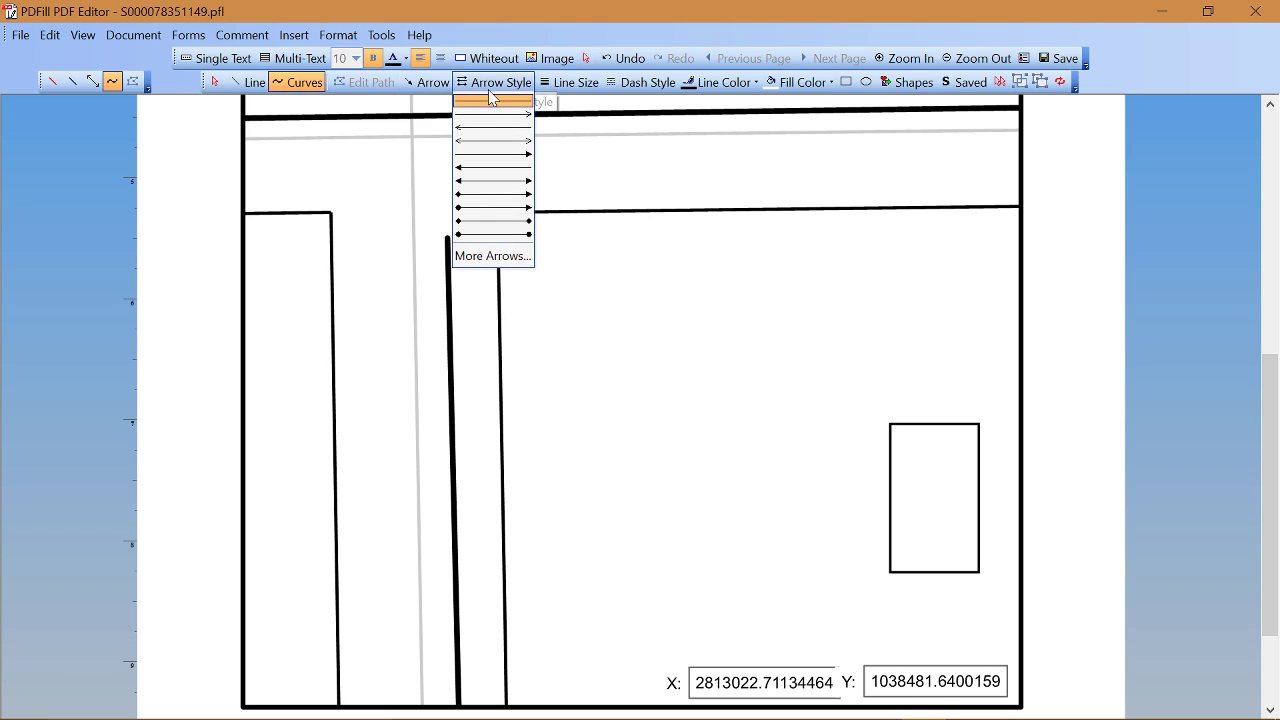
click(499, 155)
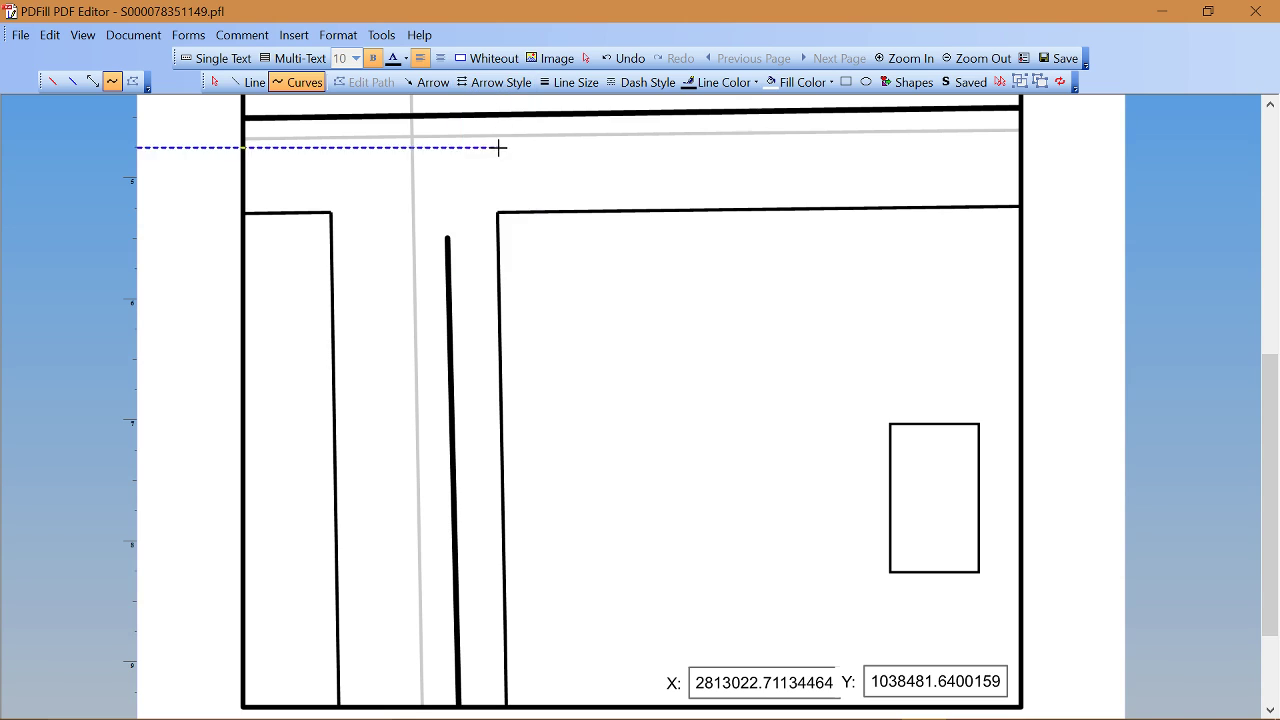
click(583, 90)
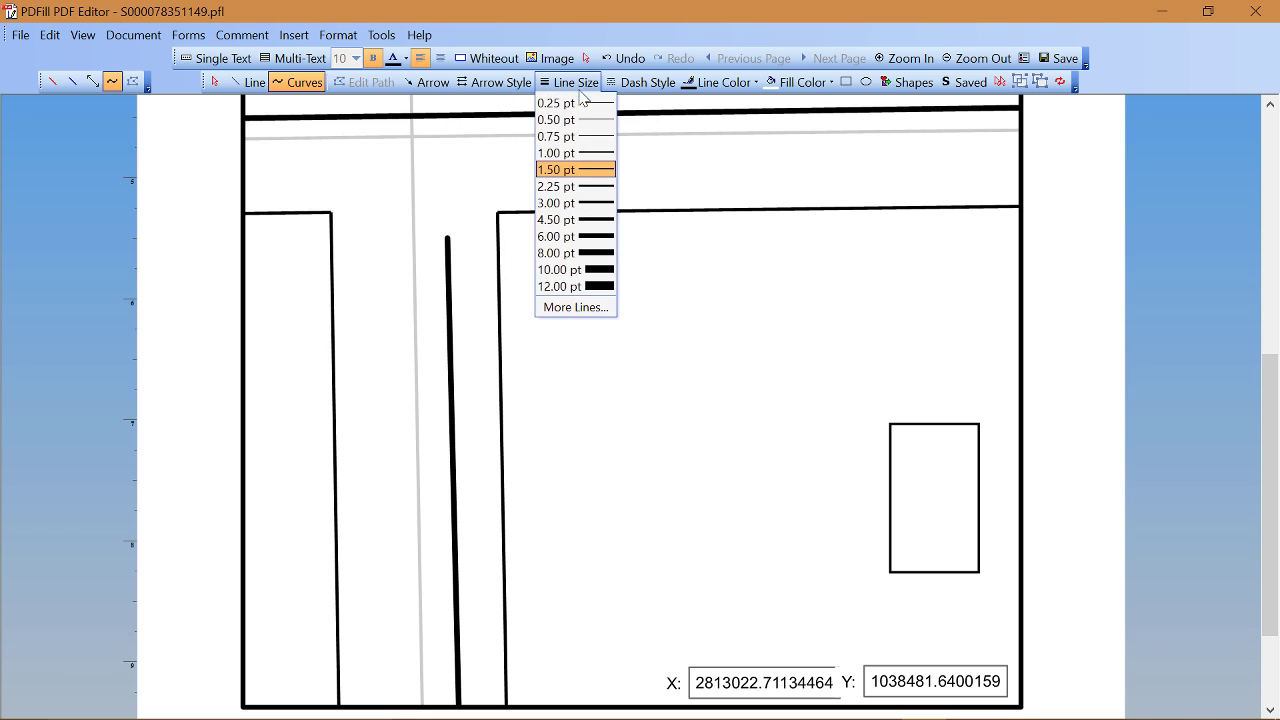
click(595, 190)
click(586, 85)
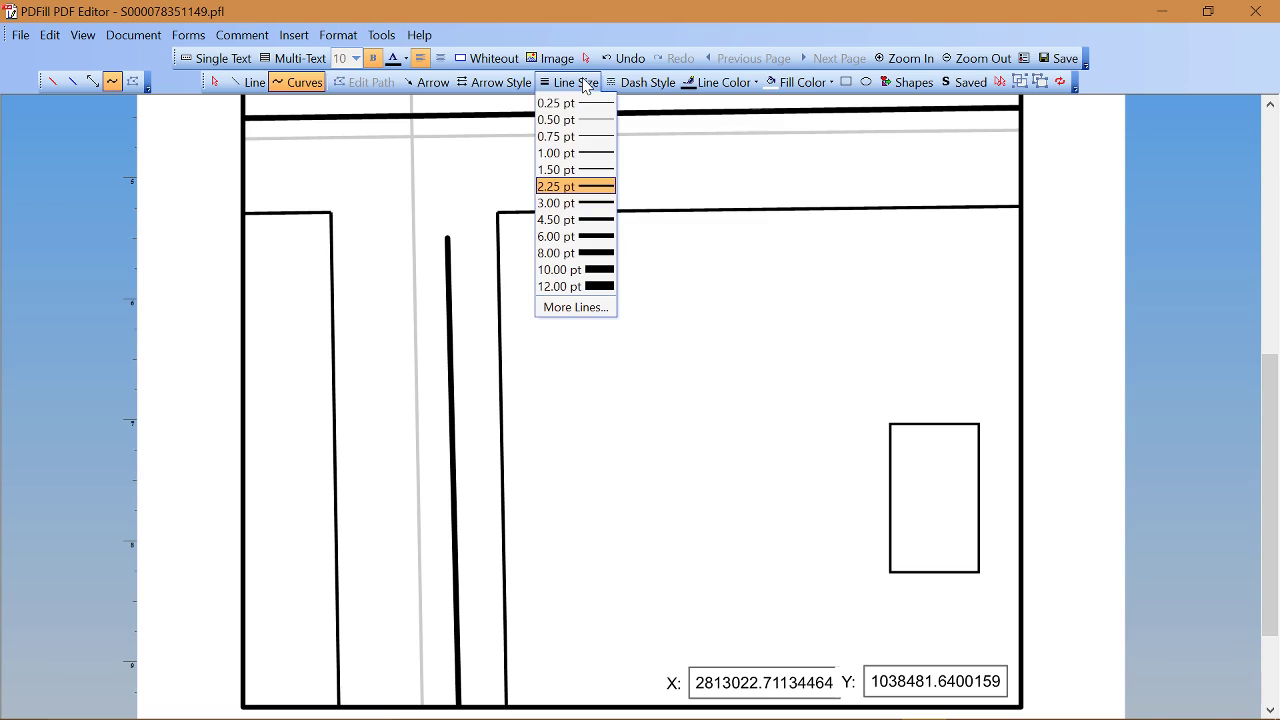
click(586, 85)
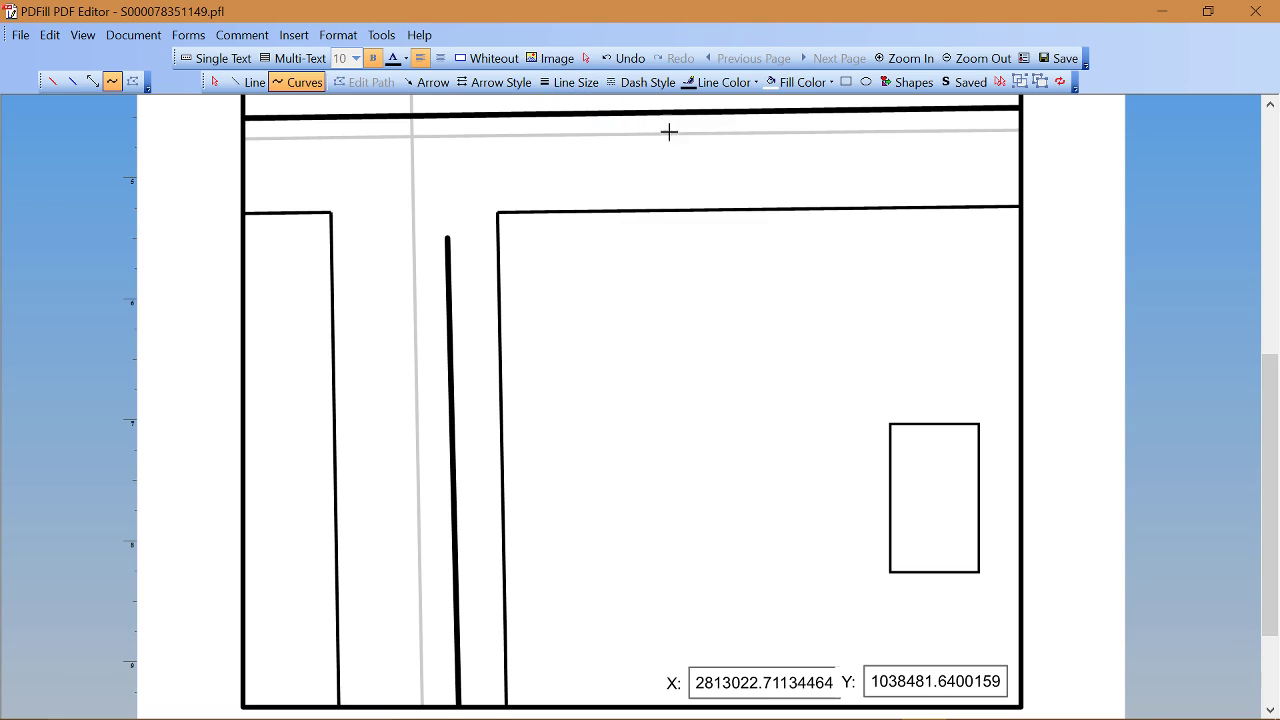
click(756, 84)
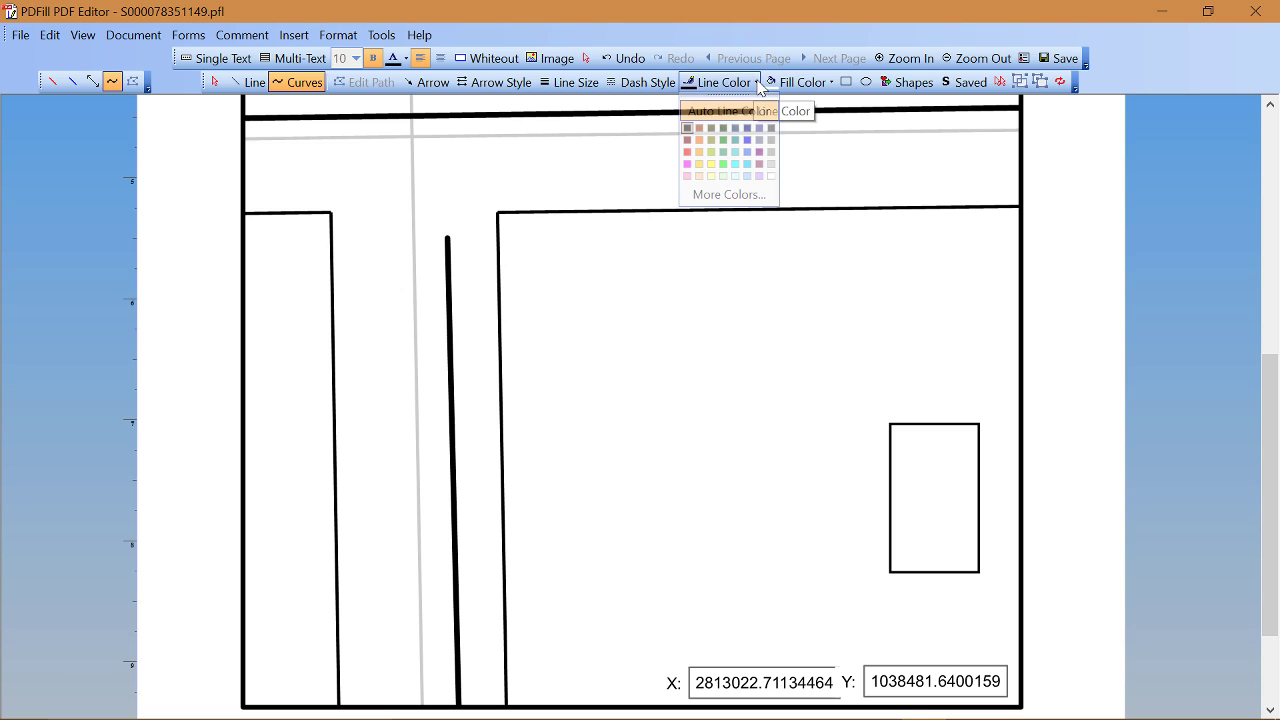
click(687, 152)
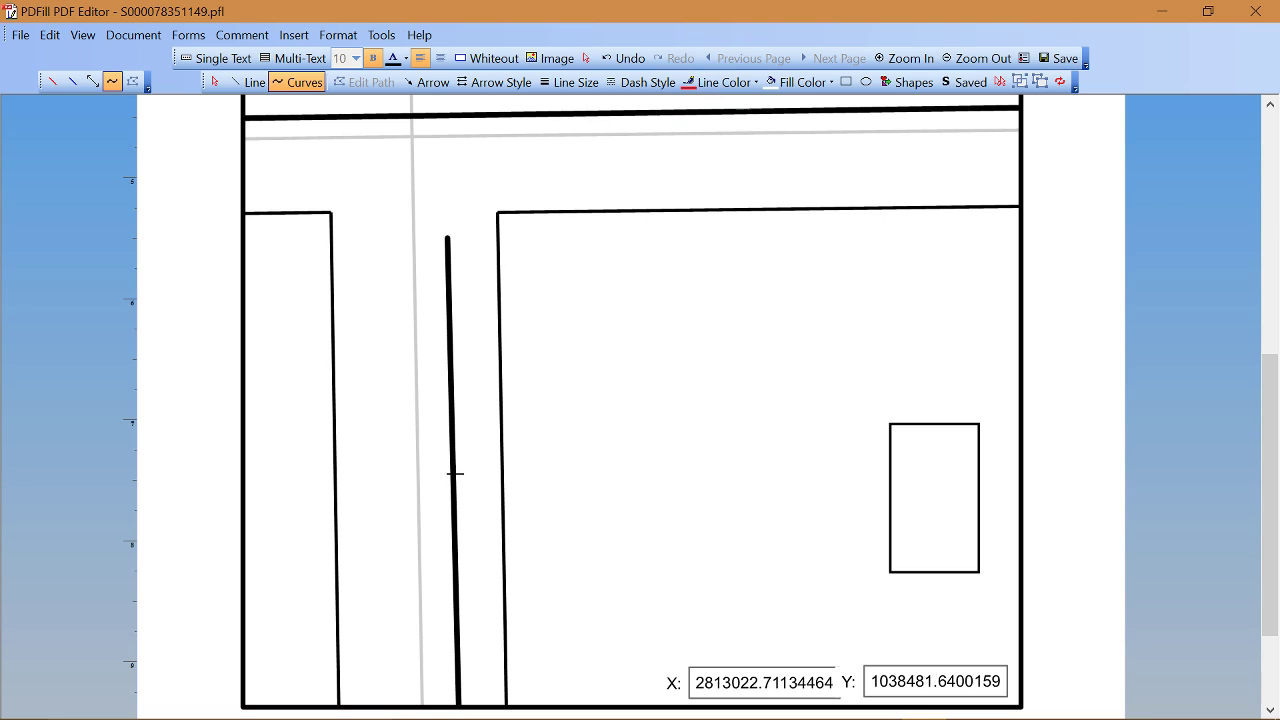
Step: Draw the red service curve from the main to the house's top-left corner, then adjust its nodes to smooth the bend
mouse_move(455, 473)
mouse_down()
mouse_move(550, 477)
mouse_move(628, 413)
mouse_move(737, 369)
mouse_move(896, 417)
mouse_up()
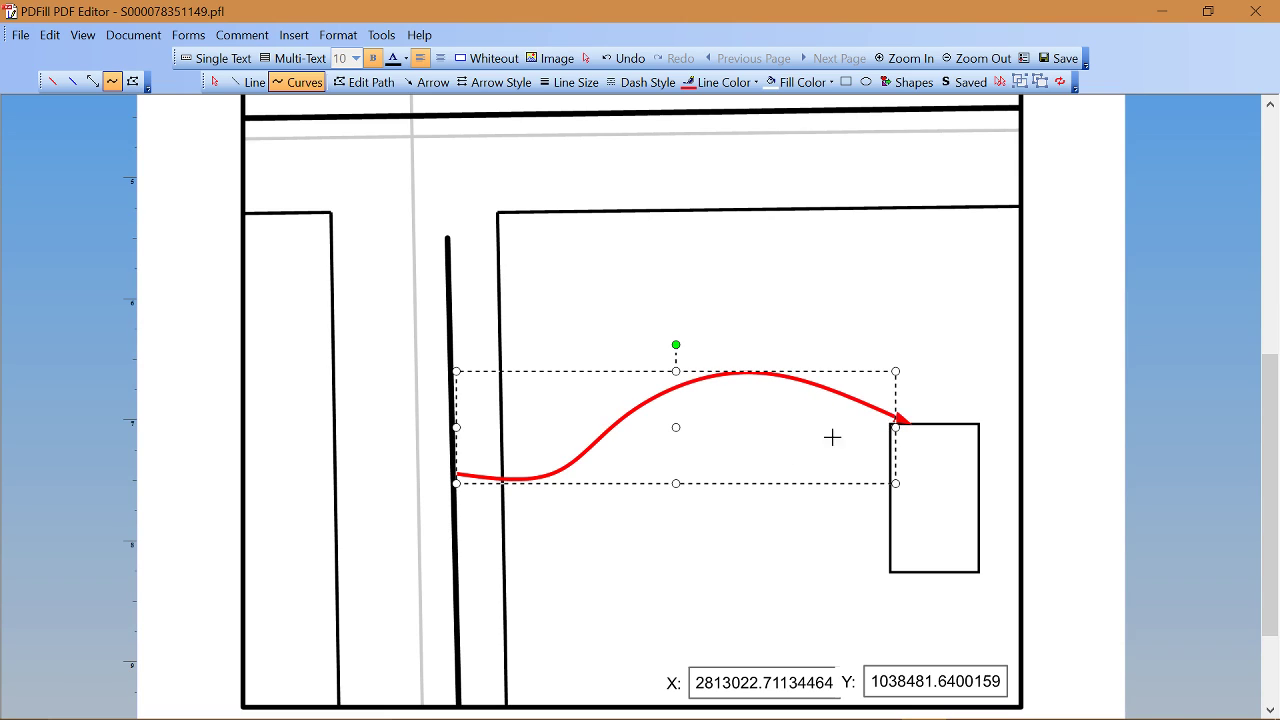
click(364, 84)
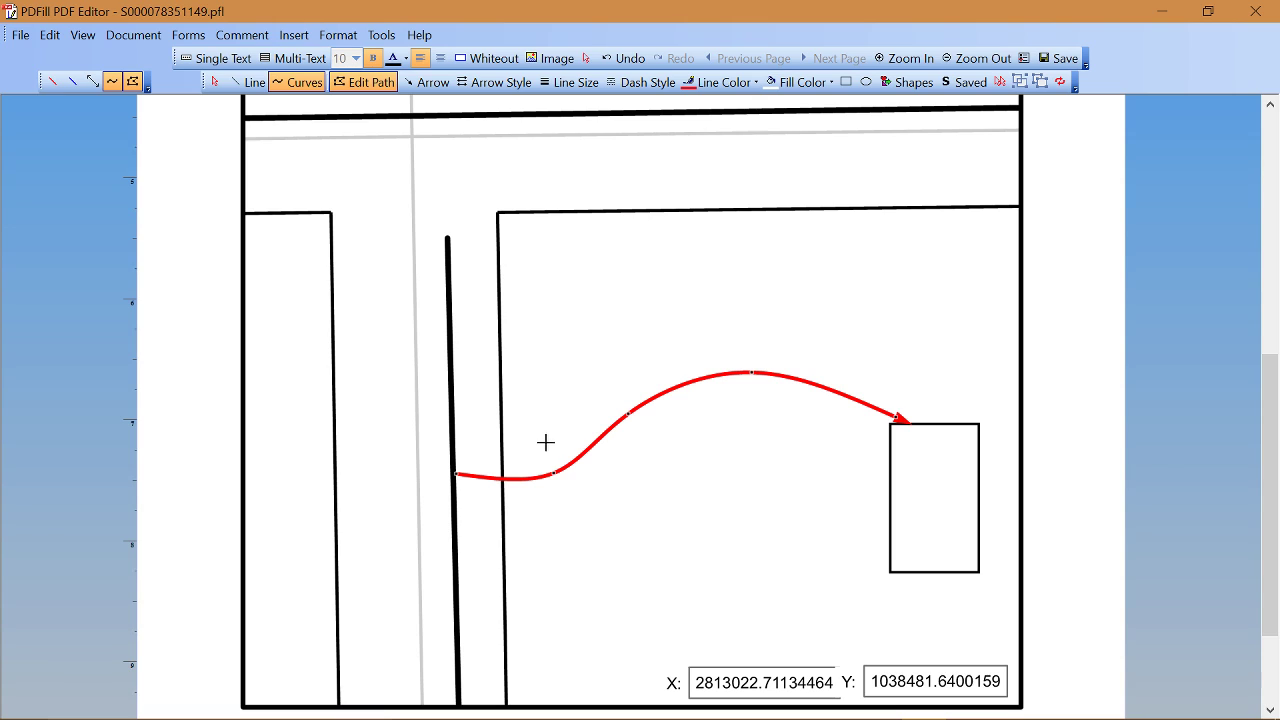
mouse_move(556, 471)
mouse_down()
mouse_move(569, 449)
mouse_move(557, 467)
mouse_up()
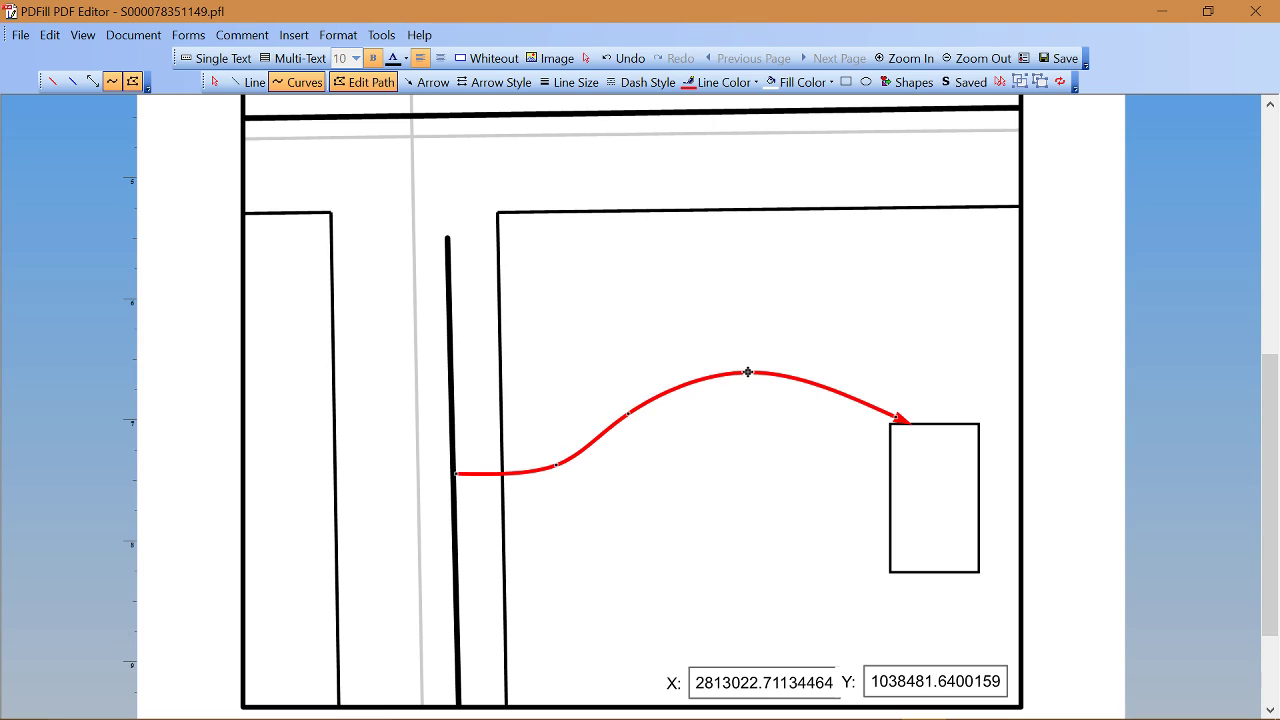
drag(748, 372, 748, 389)
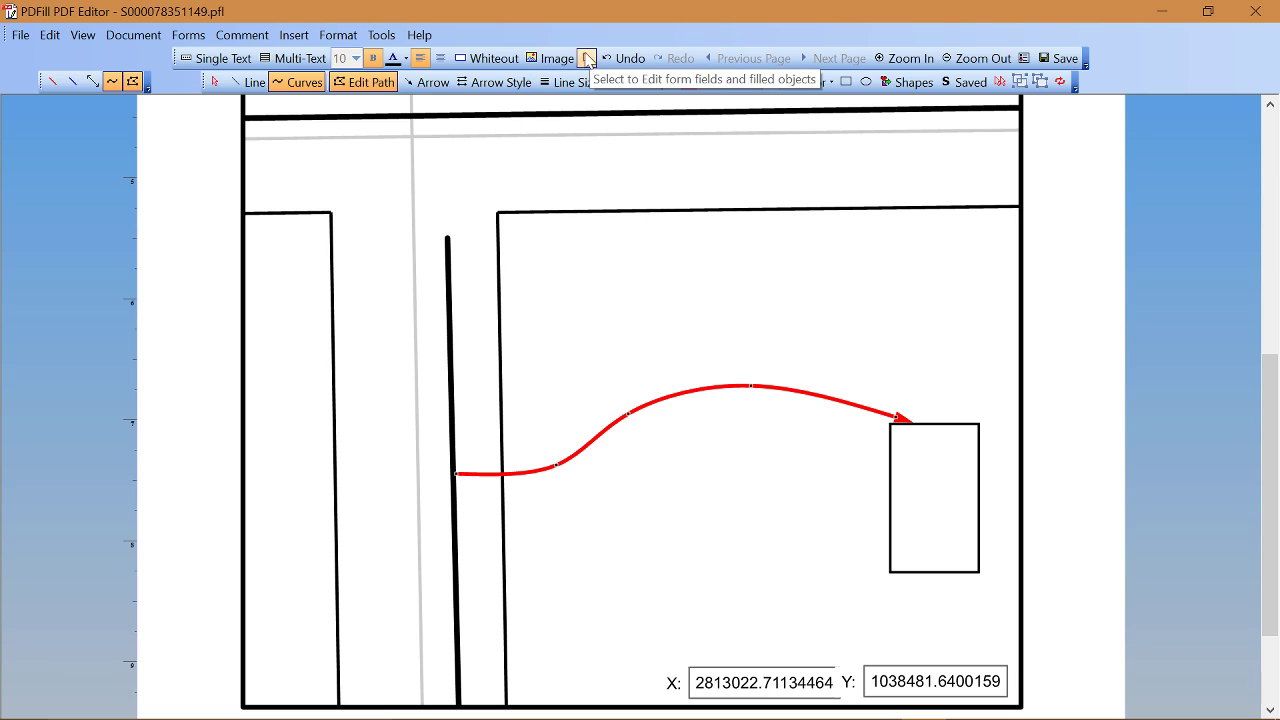
click(587, 61)
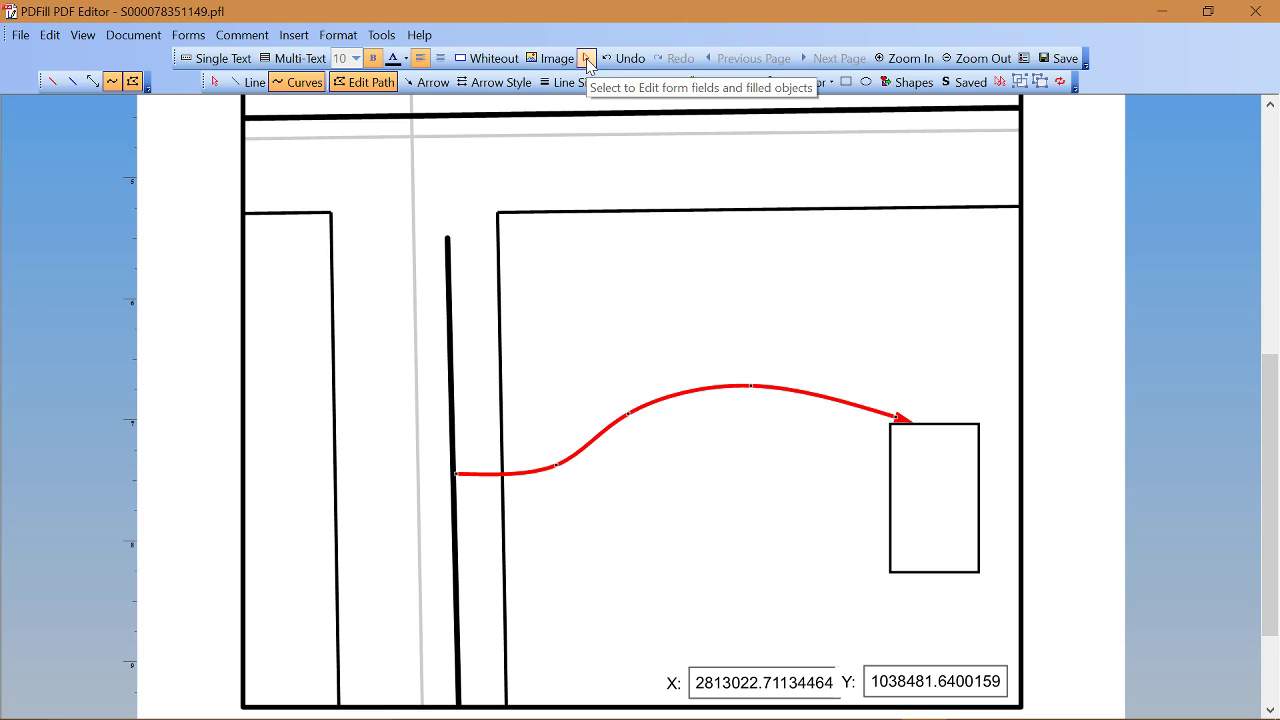
Step: Deselect the finished red service curve and switch to the straight Arrow tool
click(585, 59)
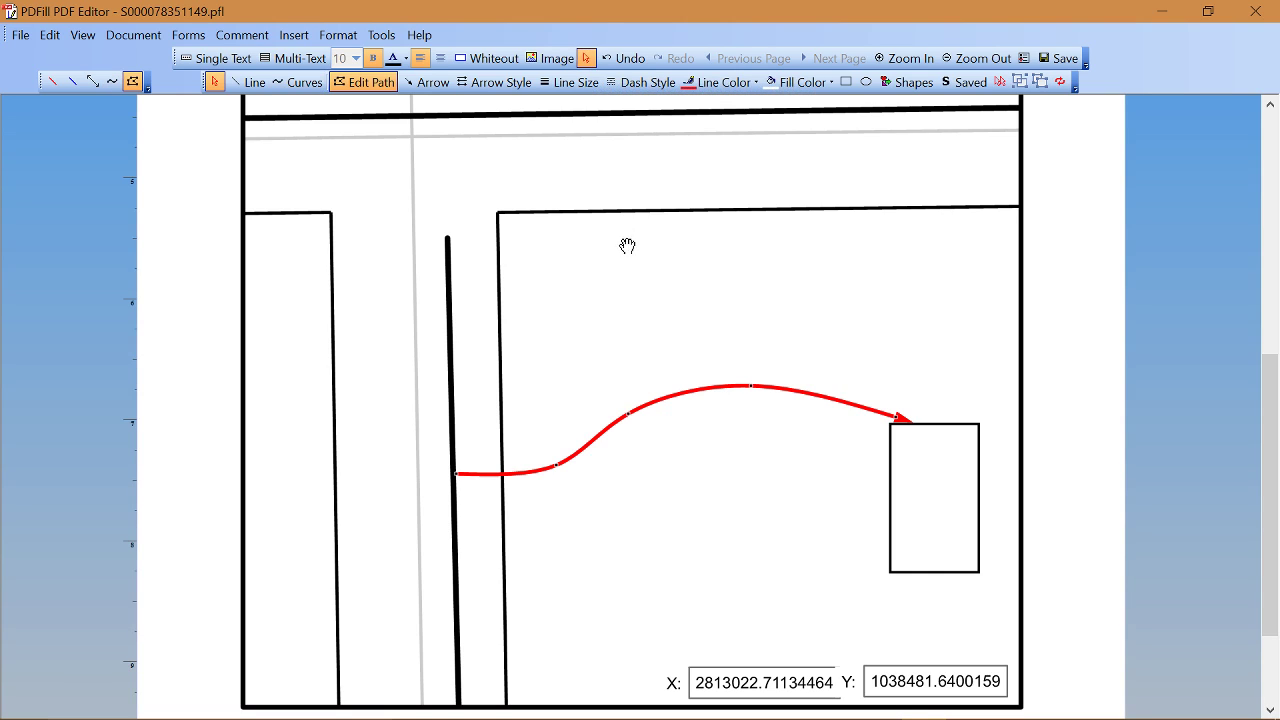
click(641, 265)
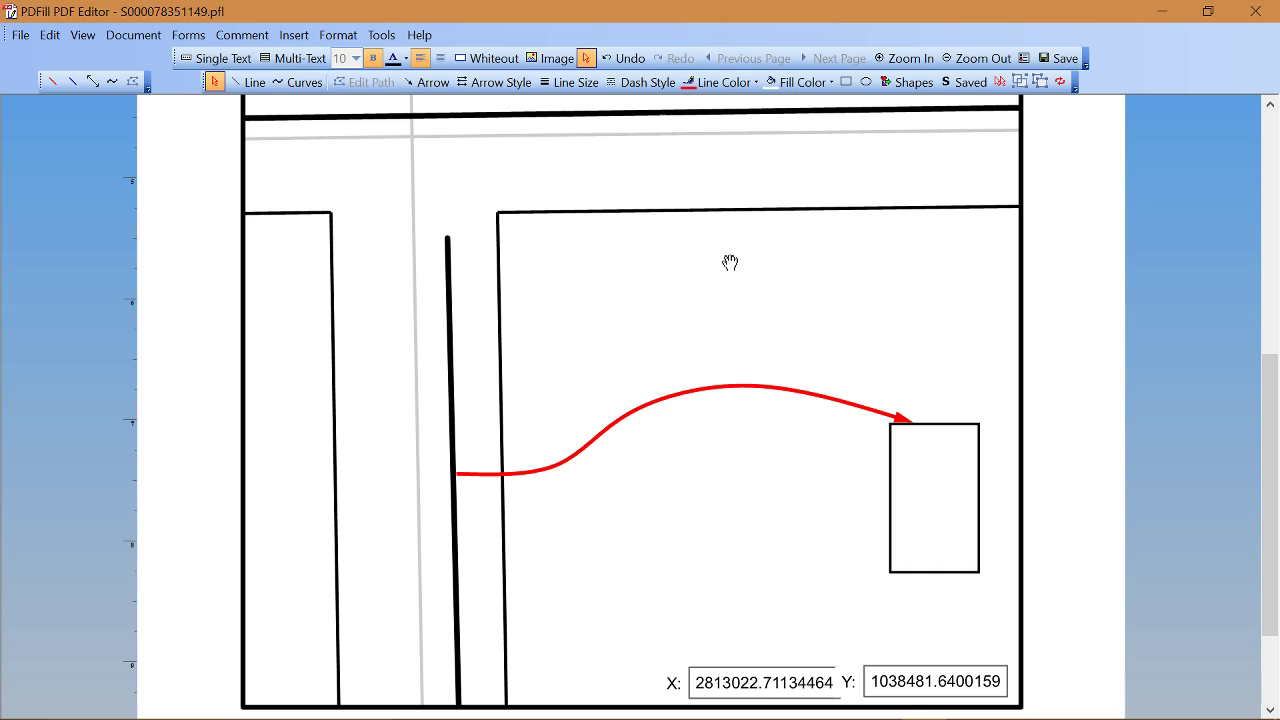
click(422, 88)
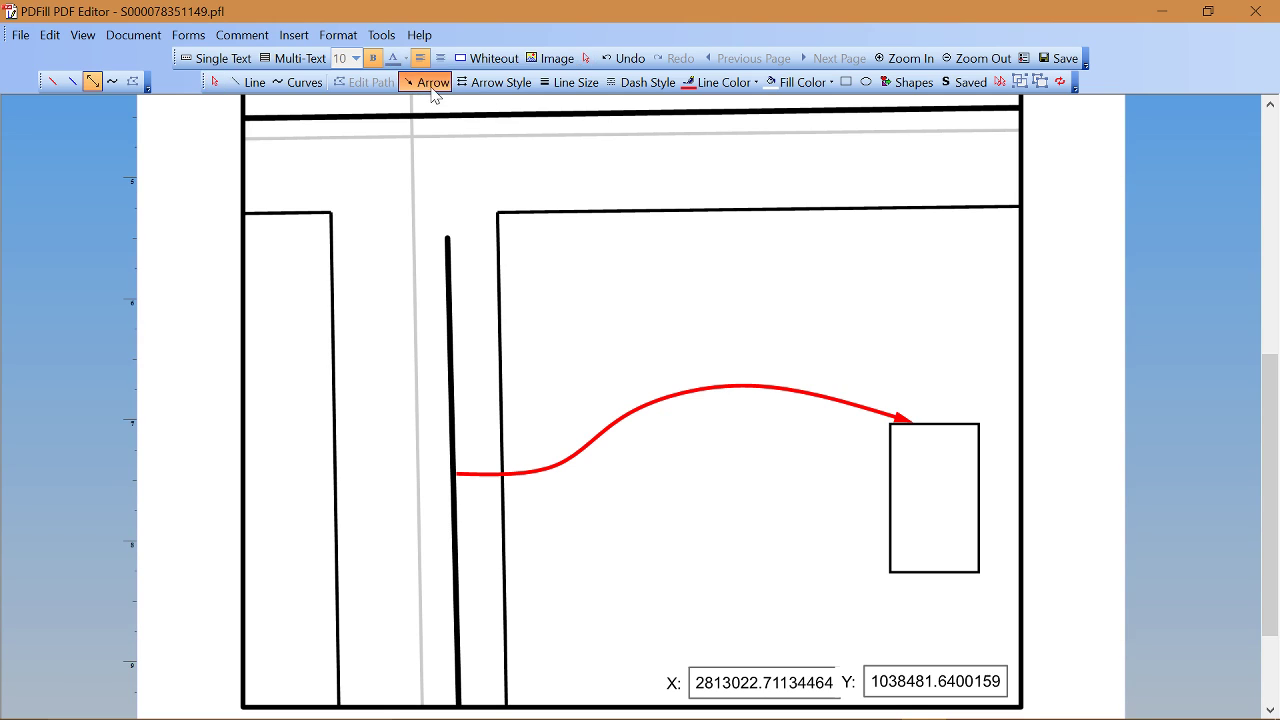
click(481, 86)
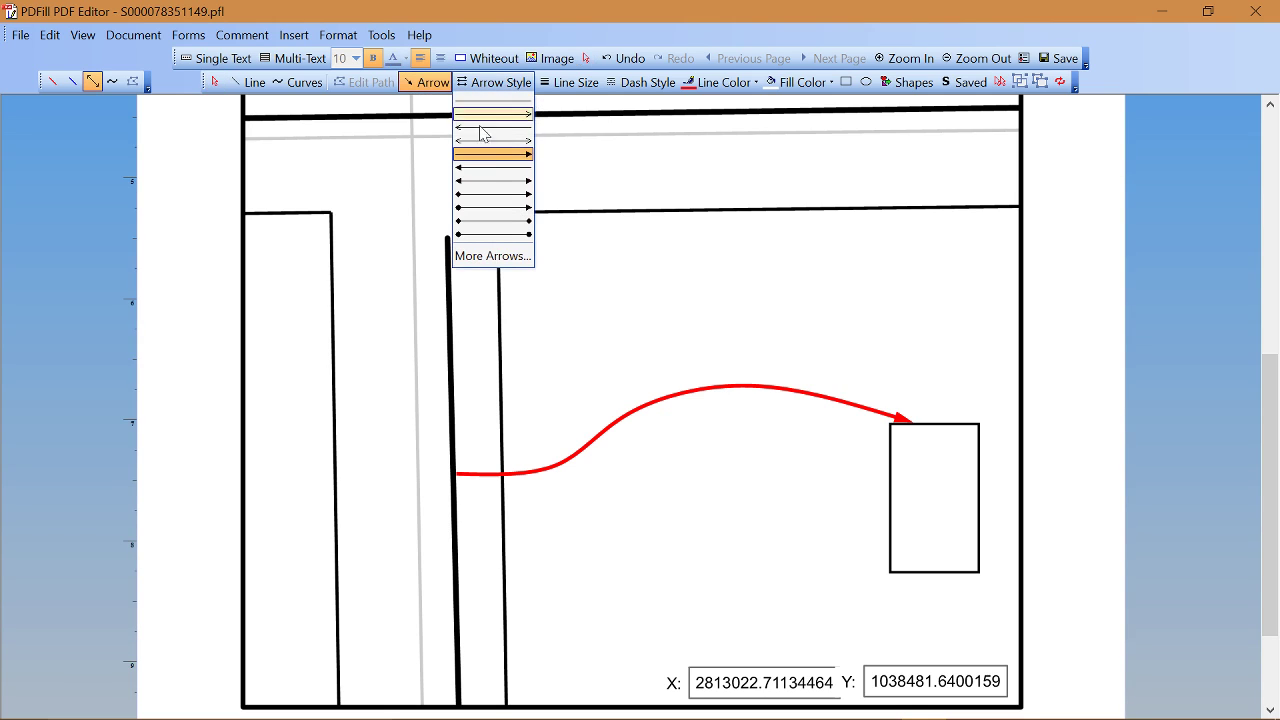
Step: Draw a black 1.50 pt double-headed arrow horizontally from the main line to the house's left side
click(493, 183)
click(578, 86)
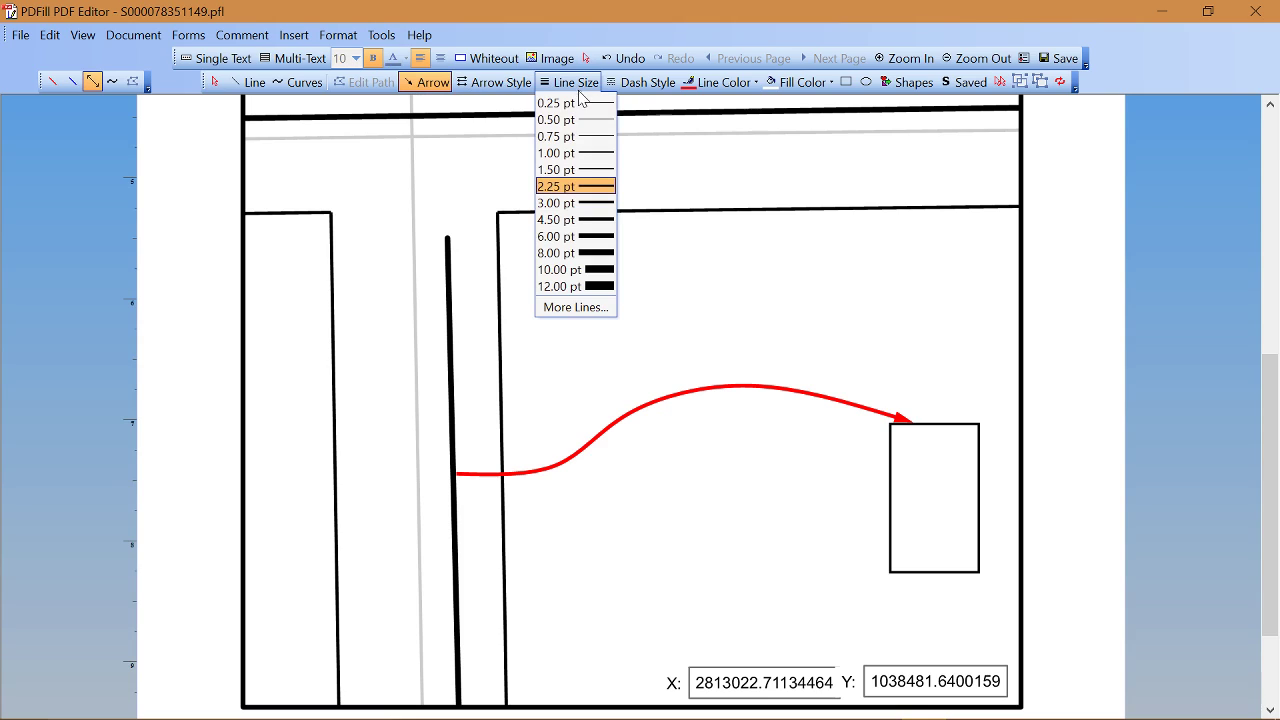
click(586, 170)
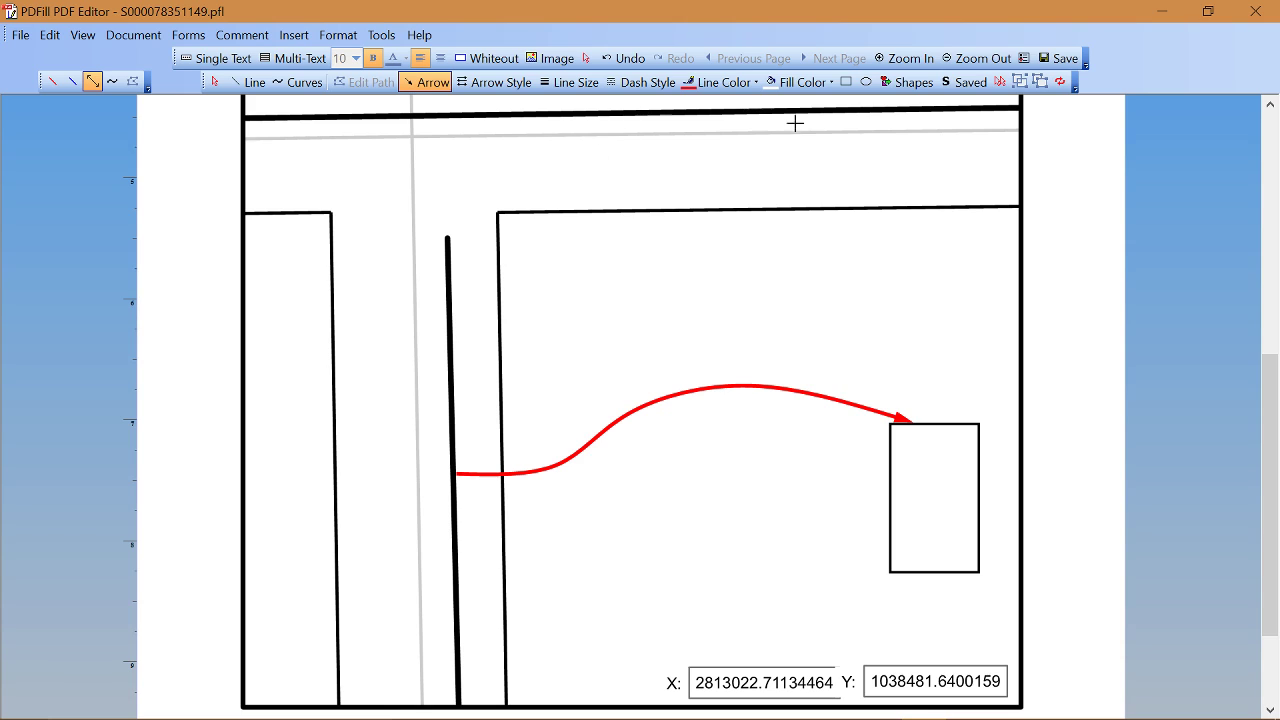
click(756, 82)
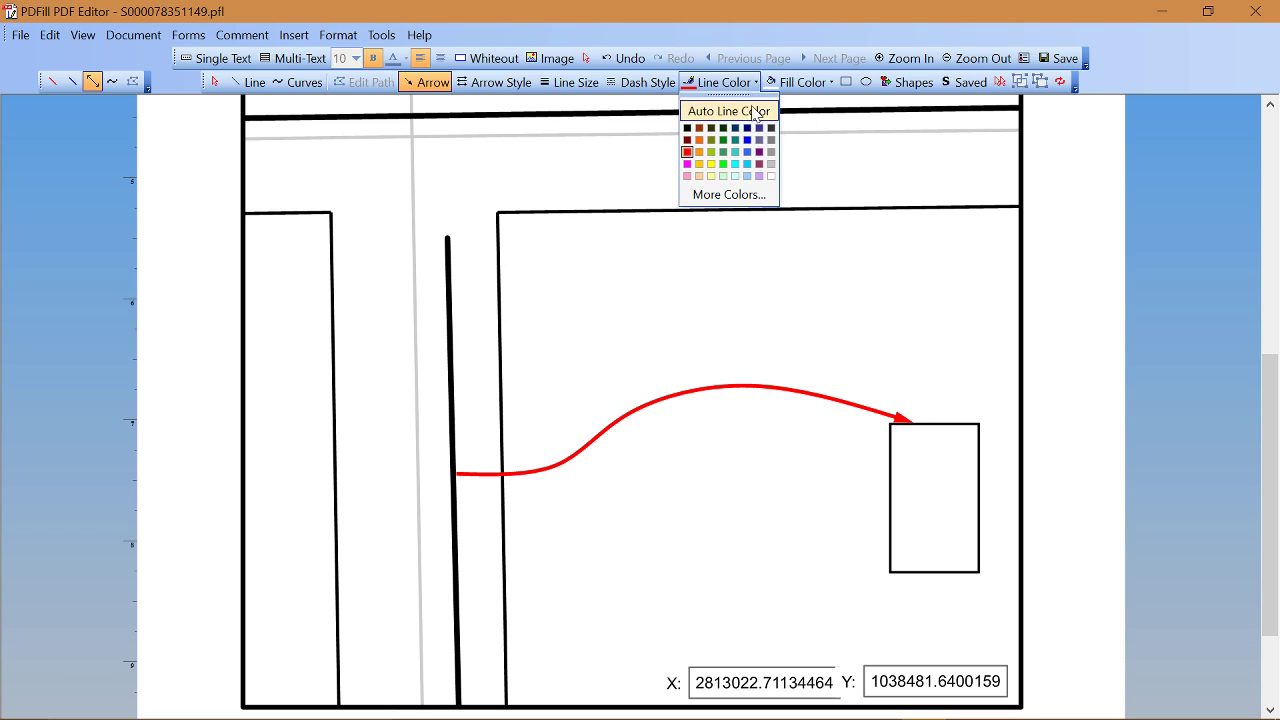
click(688, 129)
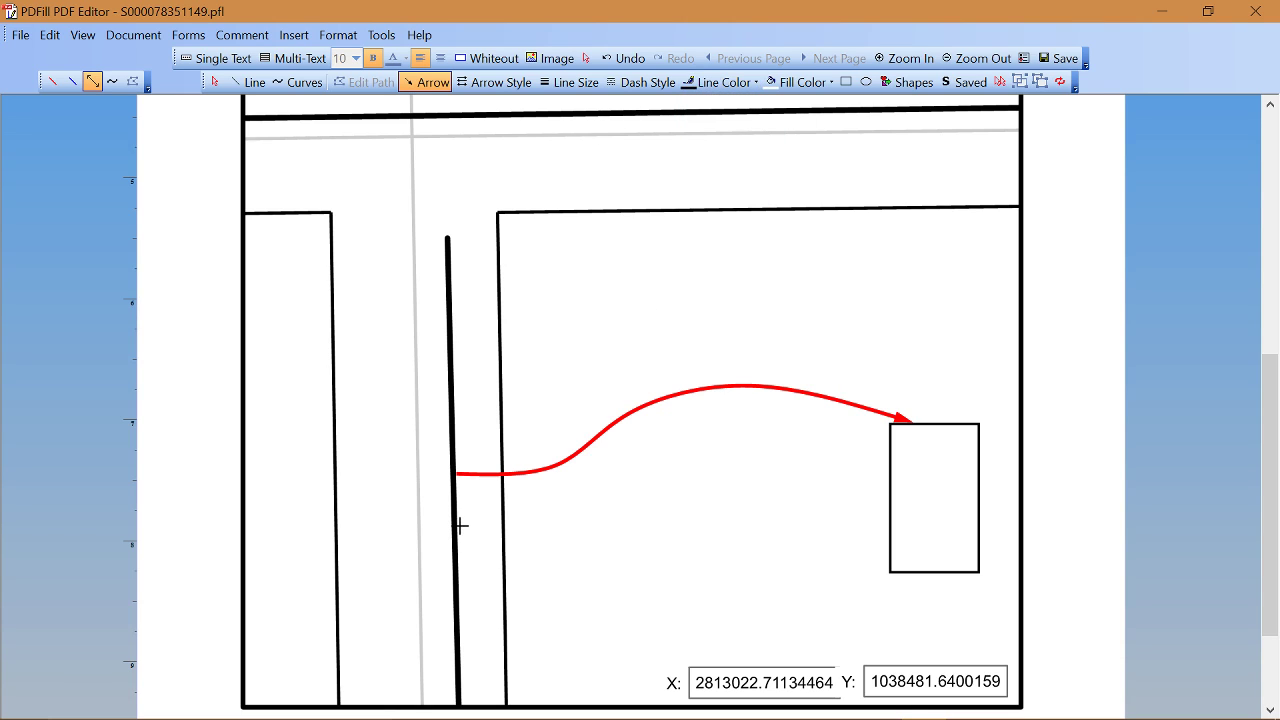
drag(456, 526, 890, 526)
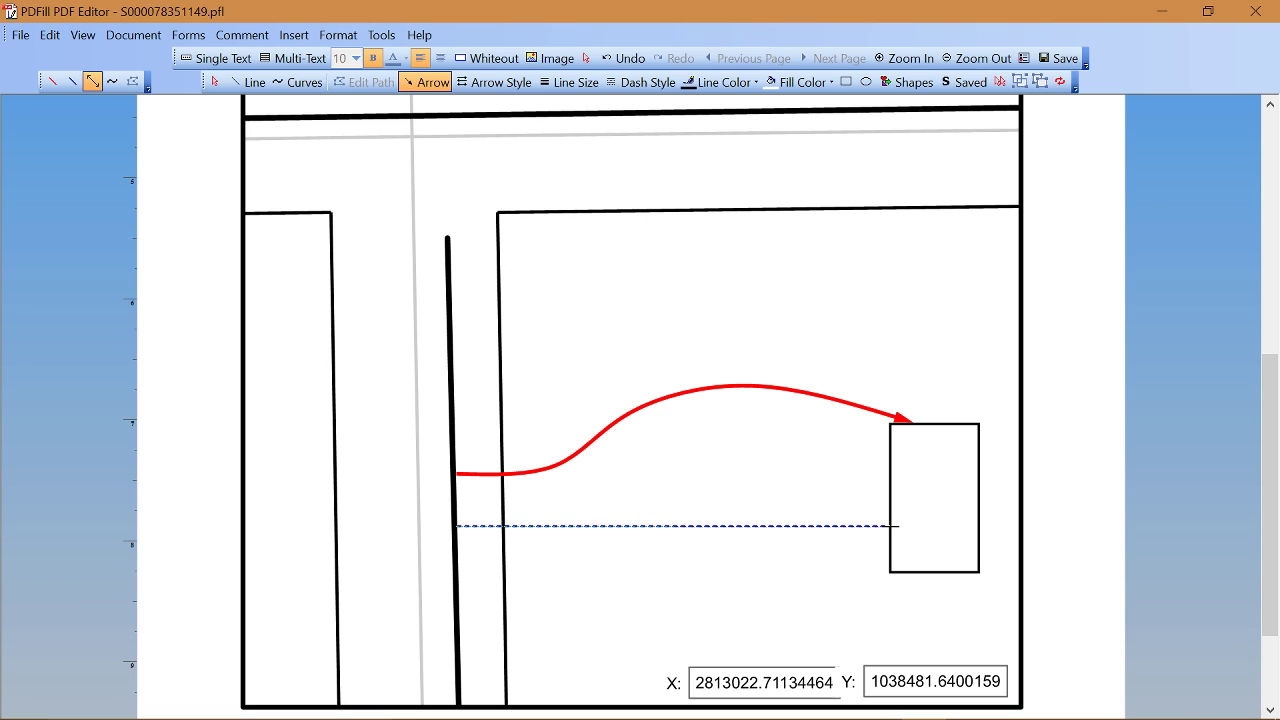
click(893, 526)
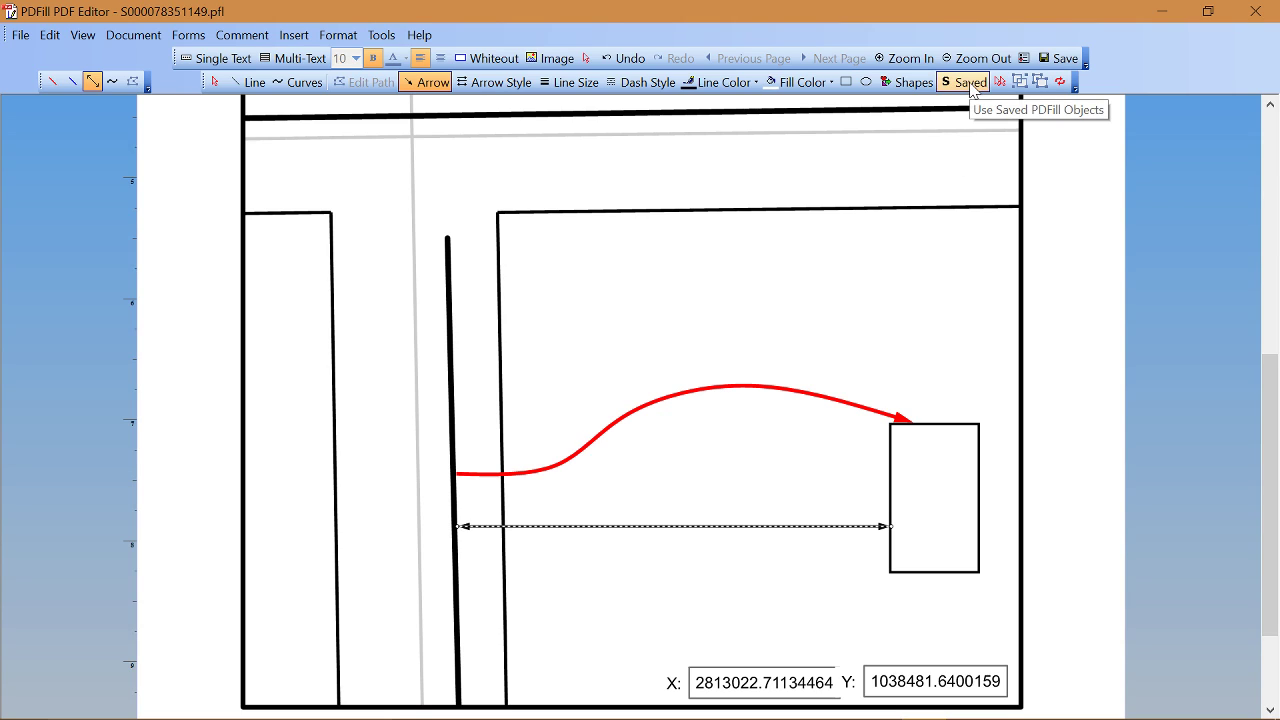
Step: Stamp the saved VERT. DIMENSION LINE at the top-left and stretch it down past the lot corner
click(968, 84)
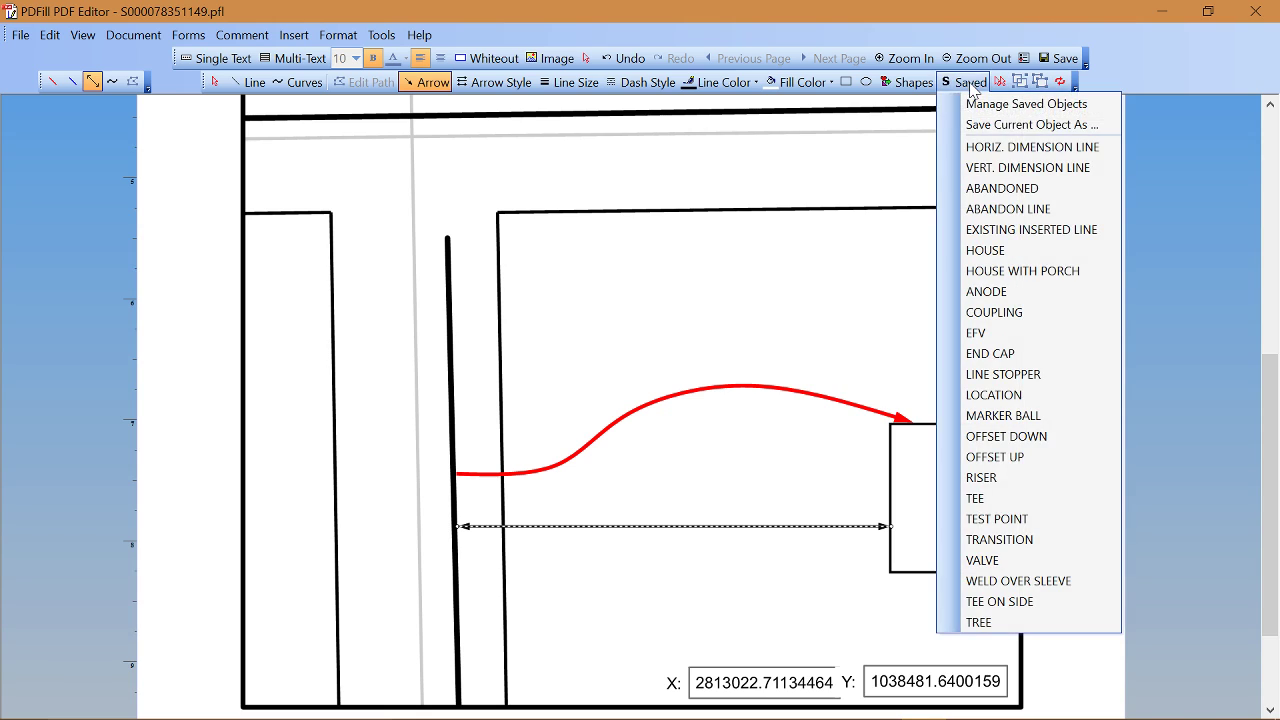
click(1010, 168)
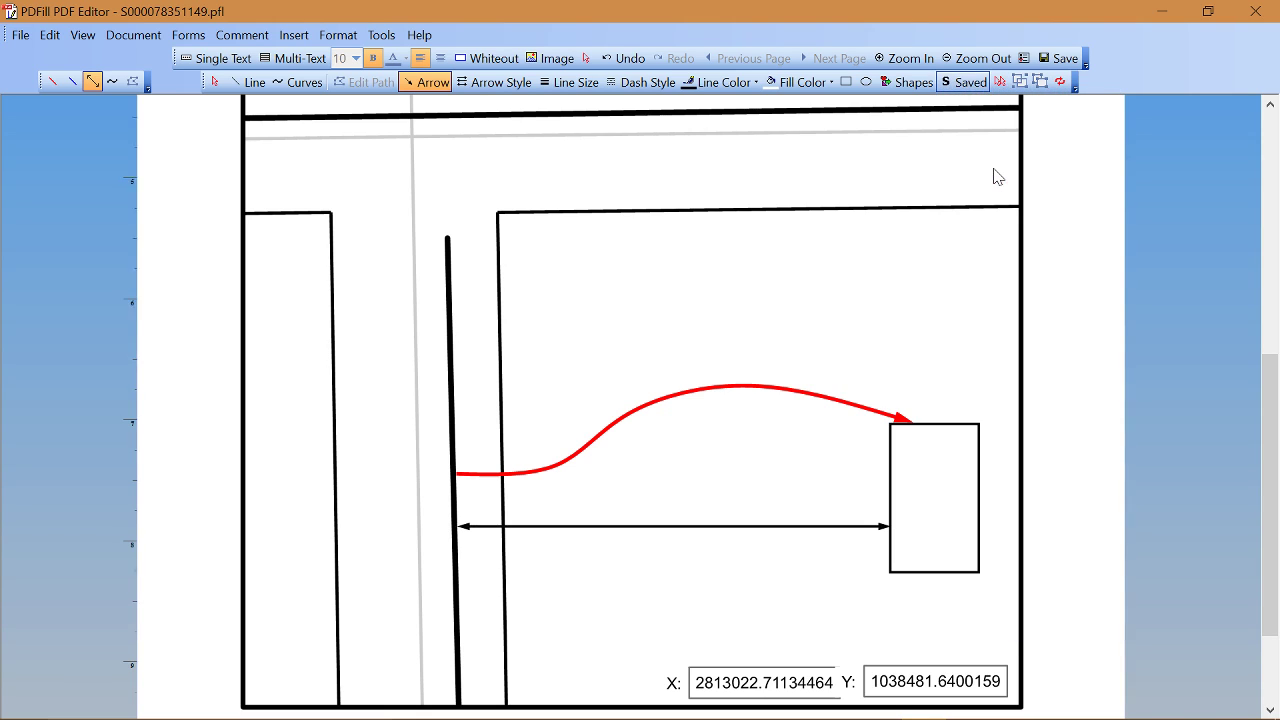
click(281, 147)
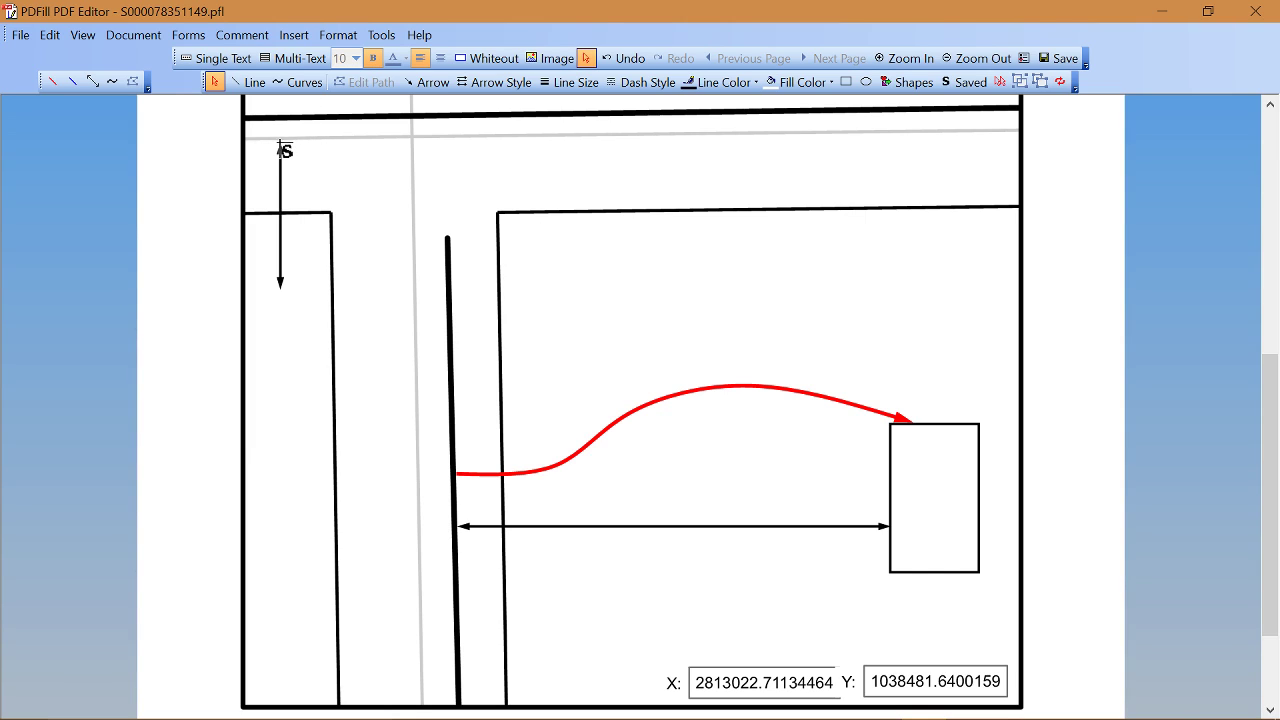
drag(280, 288, 280, 467)
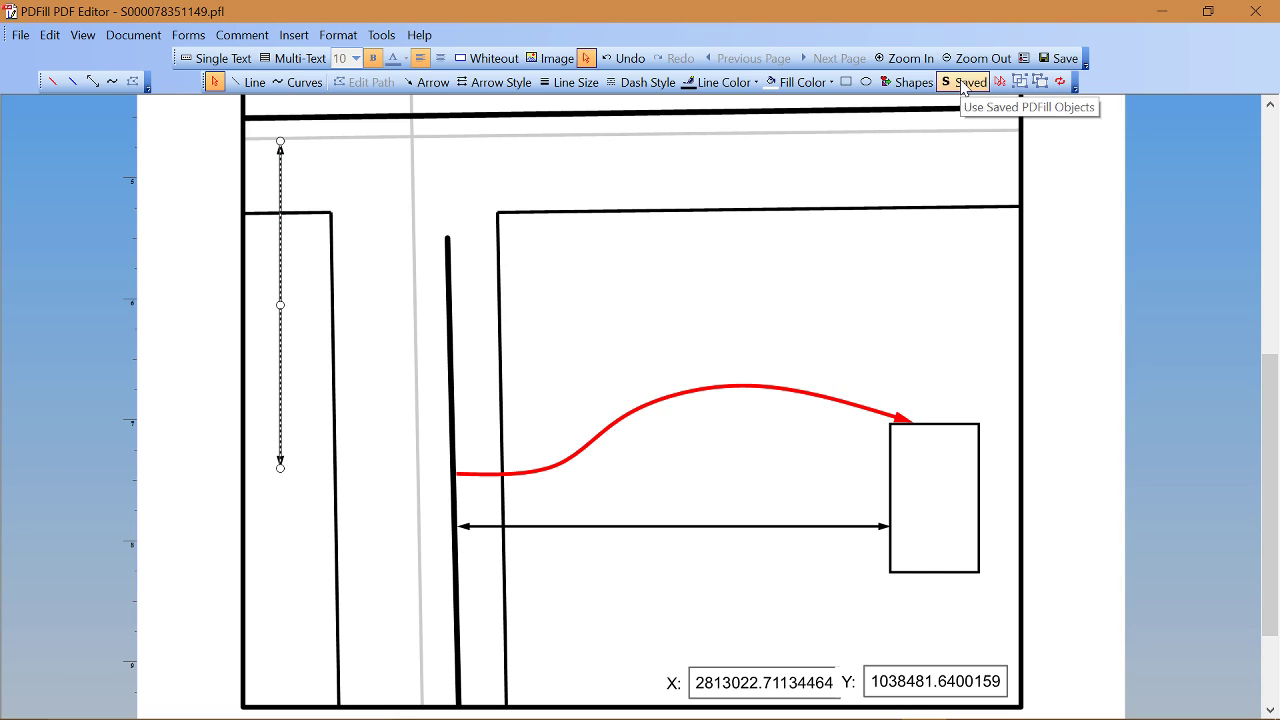
click(963, 83)
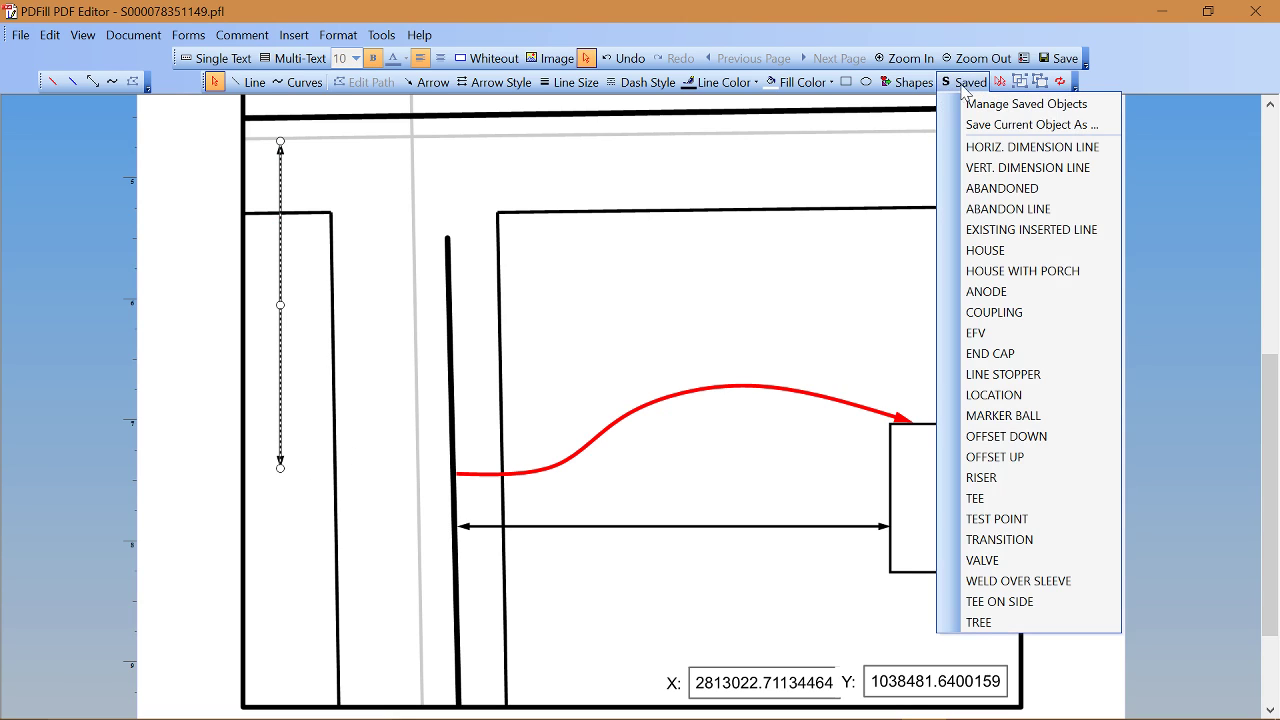
Step: Stamp the saved HORIZ. DIMENSION LINE beside the main line near the bottom and shorten it
click(993, 148)
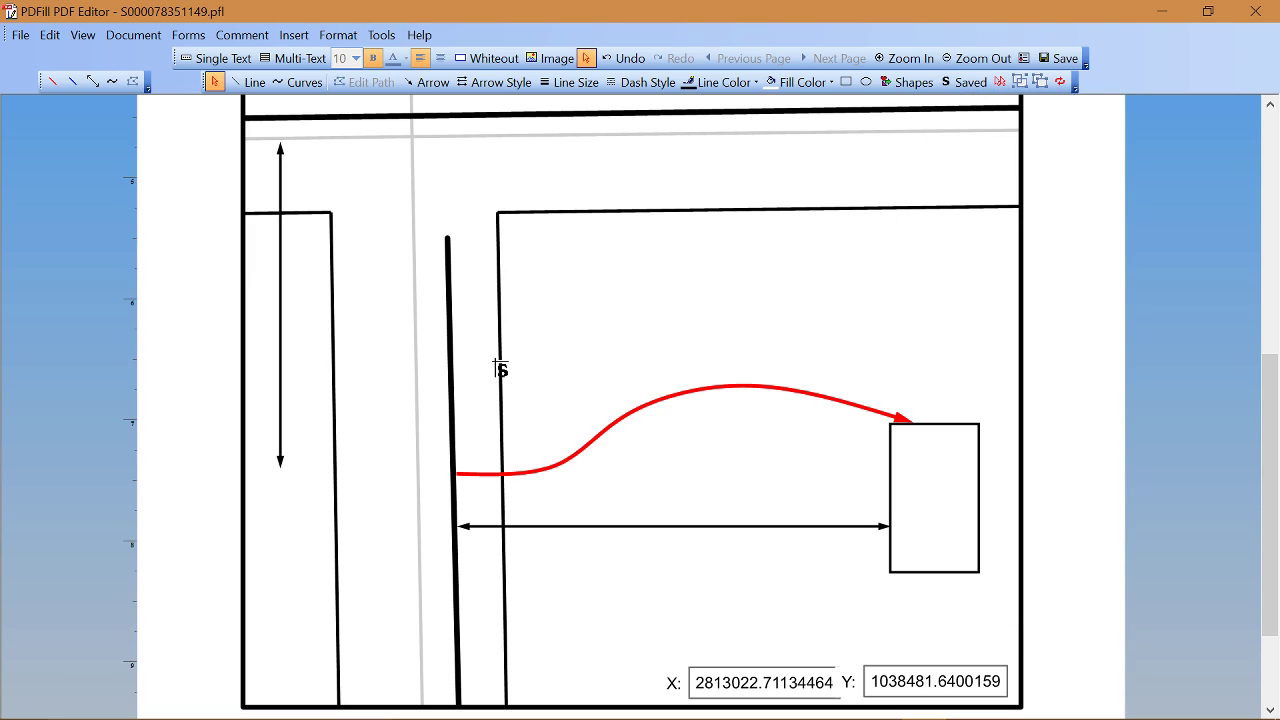
click(458, 618)
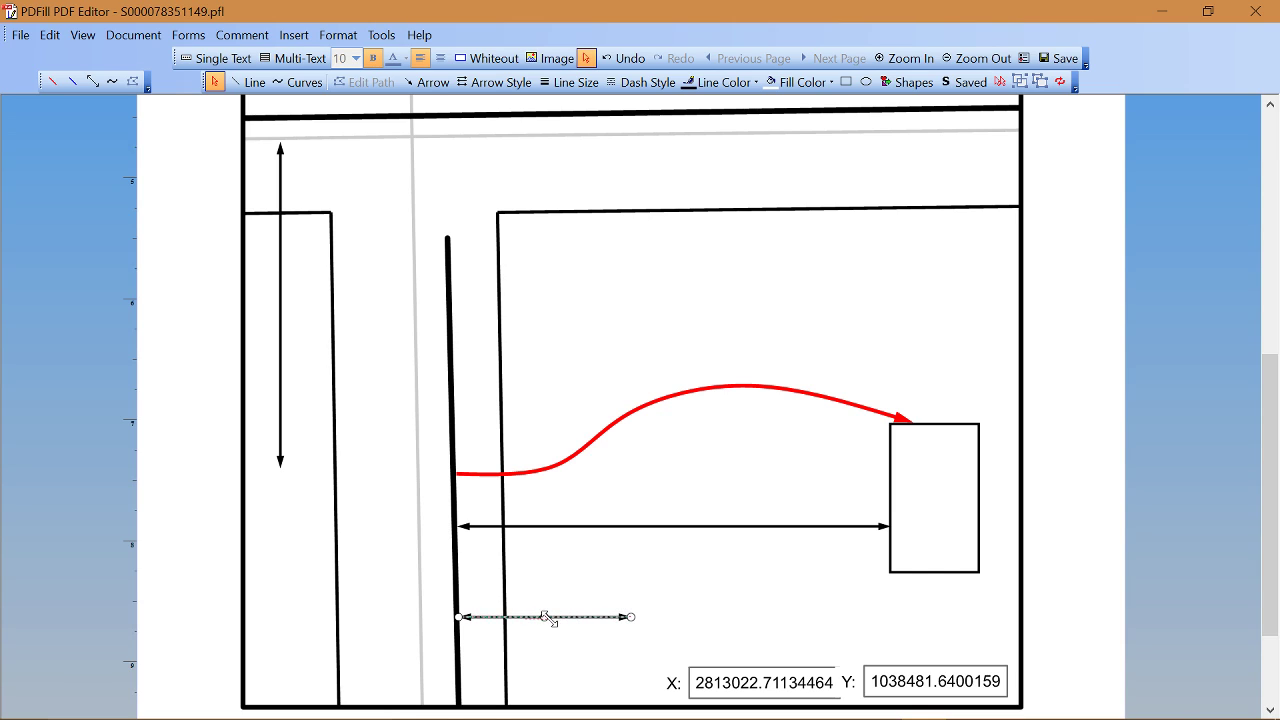
drag(551, 617, 553, 619)
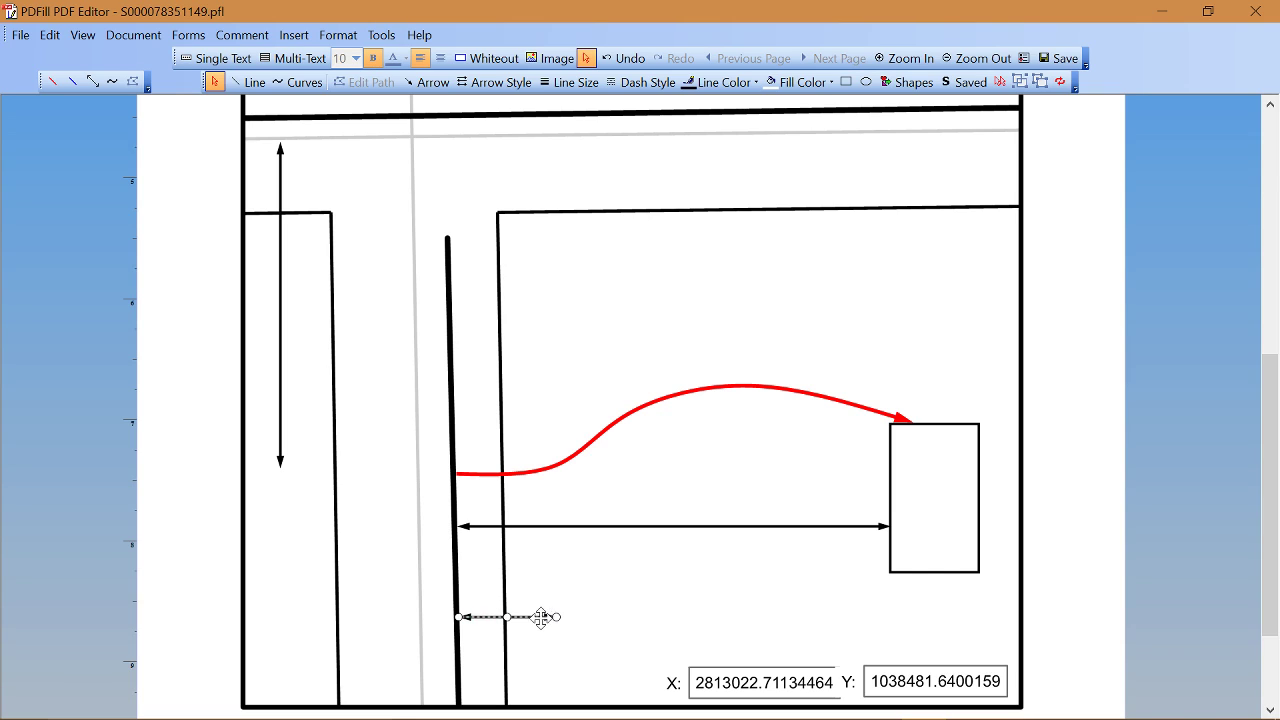
right_click(538, 616)
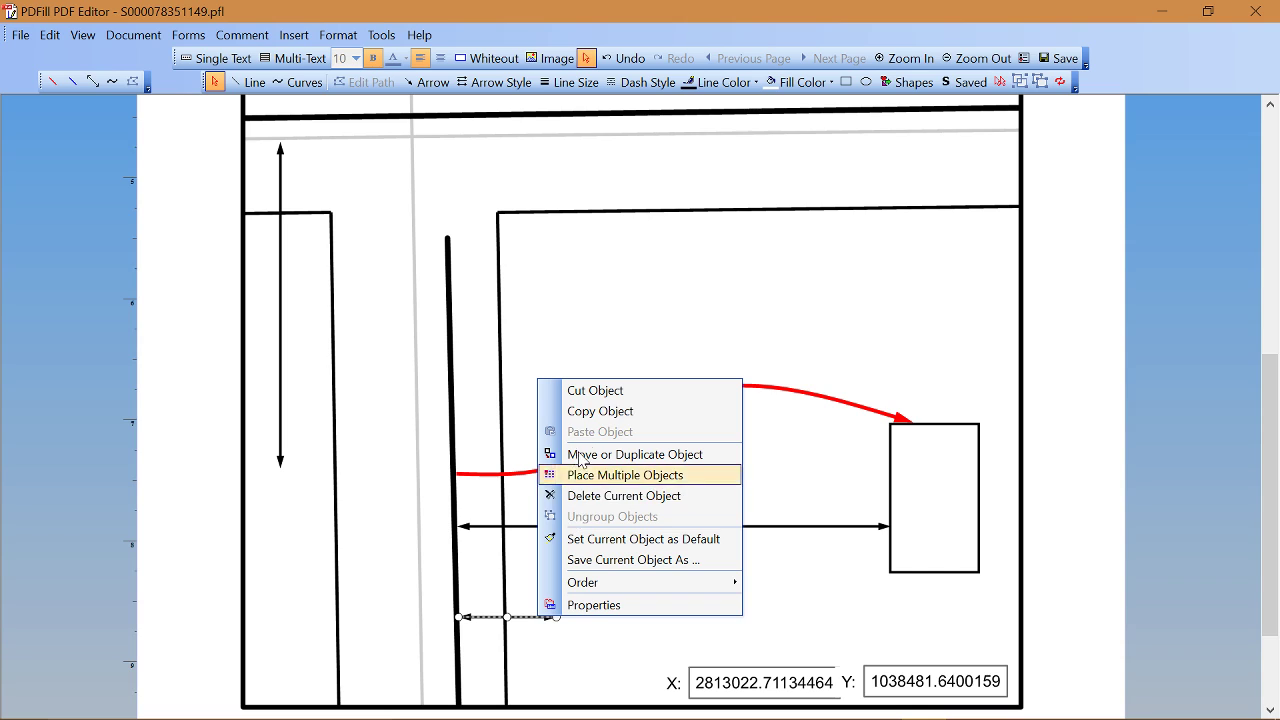
Step: Copy the short dimension arrow, paste it, and move the copy just left of the main line
click(597, 409)
click(557, 578)
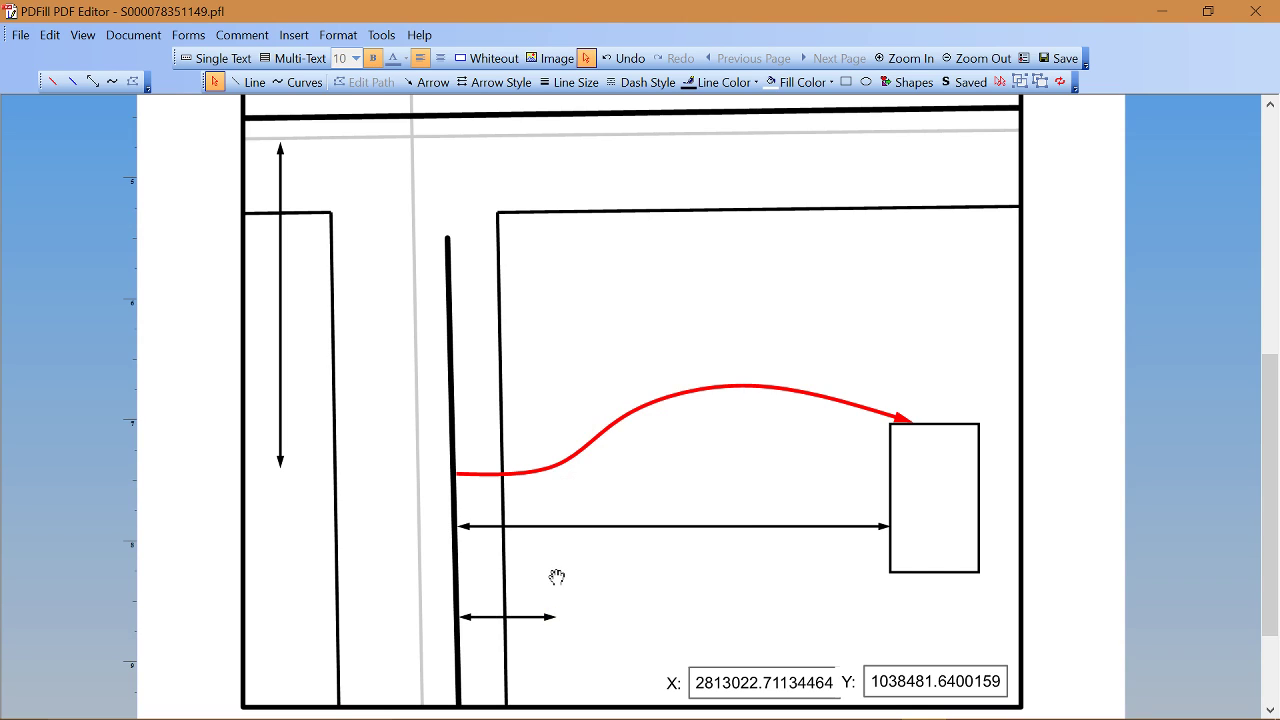
right_click(557, 572)
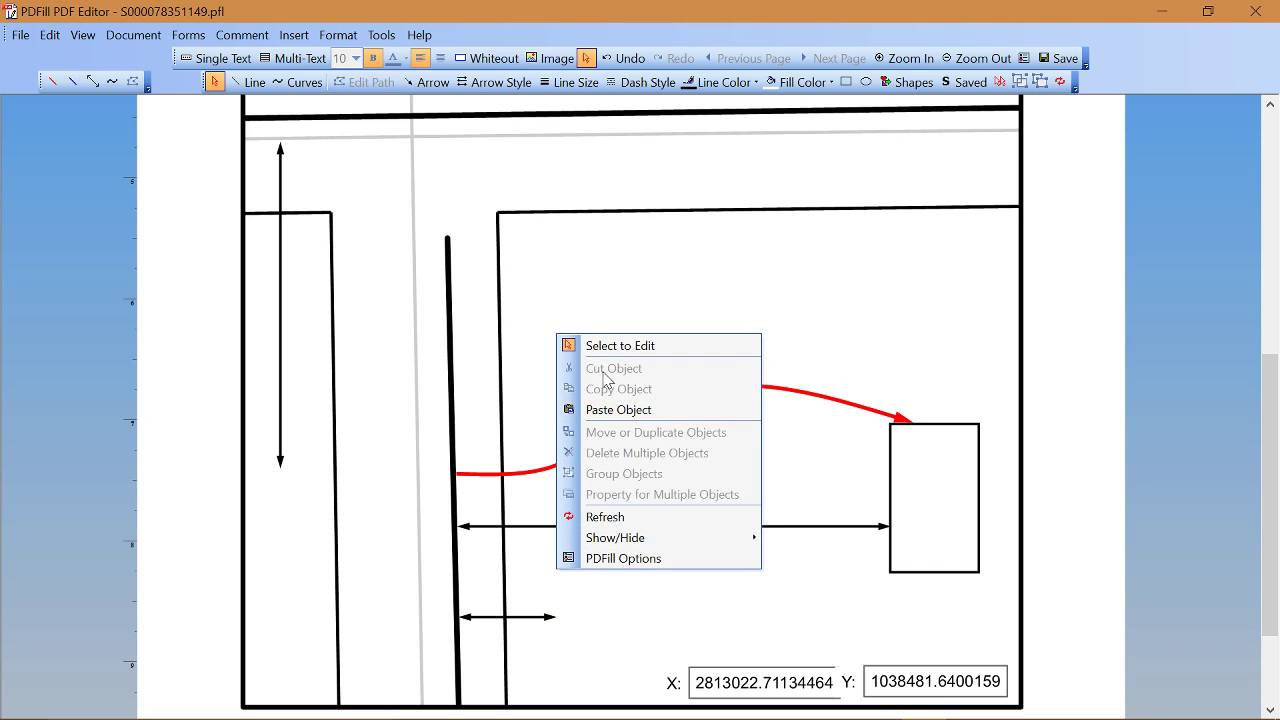
click(605, 410)
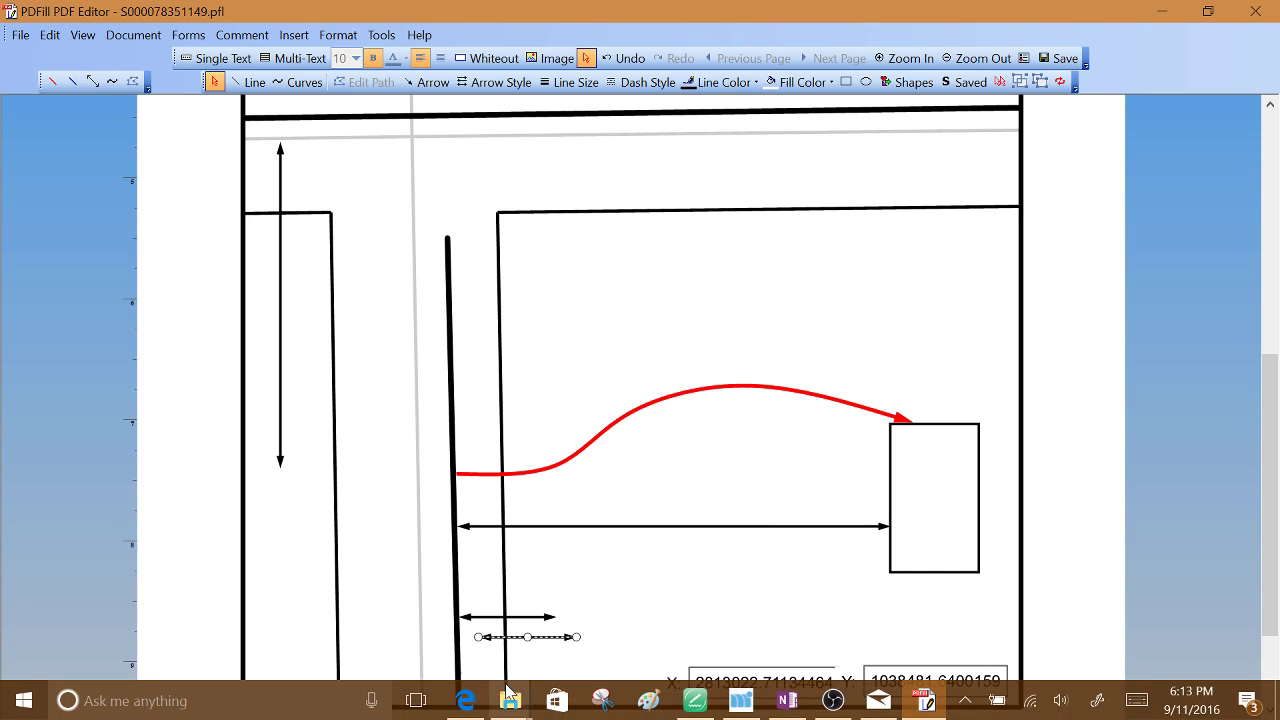
drag(527, 637, 370, 617)
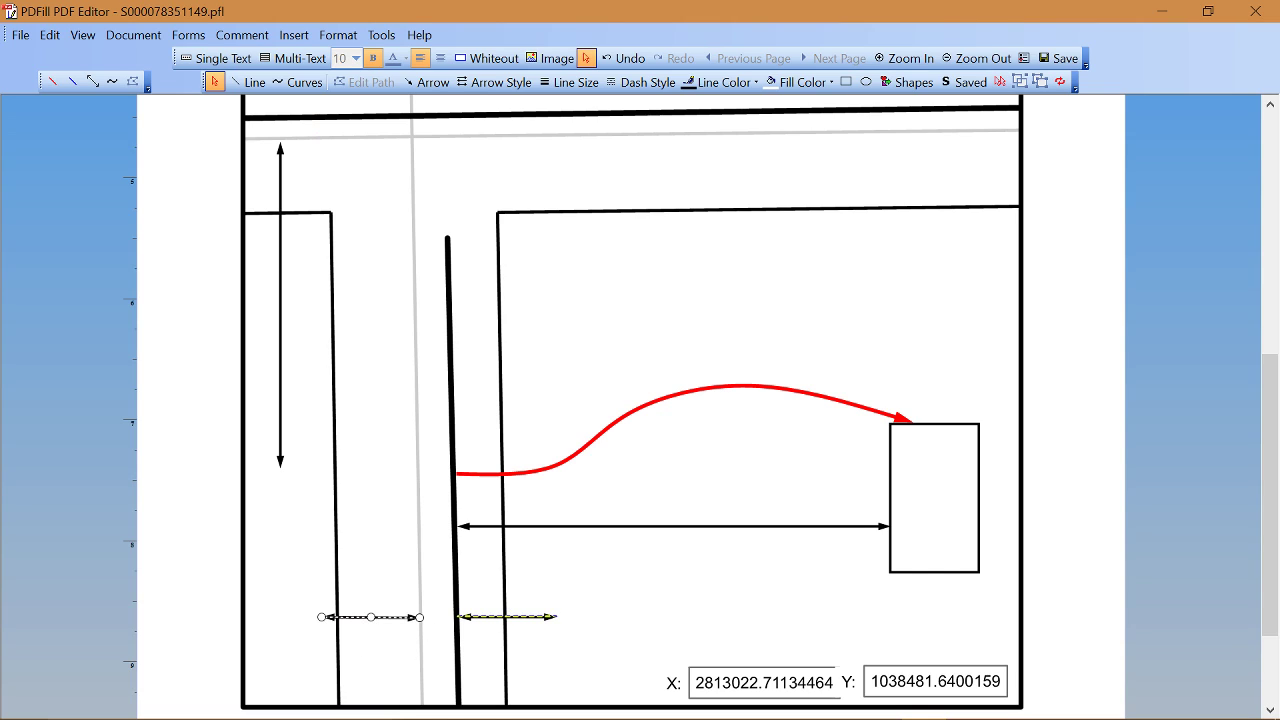
Step: Give the left copy a right-pointing arrowhead and the right arrow a left-pointing one, both toward the main line
click(473, 84)
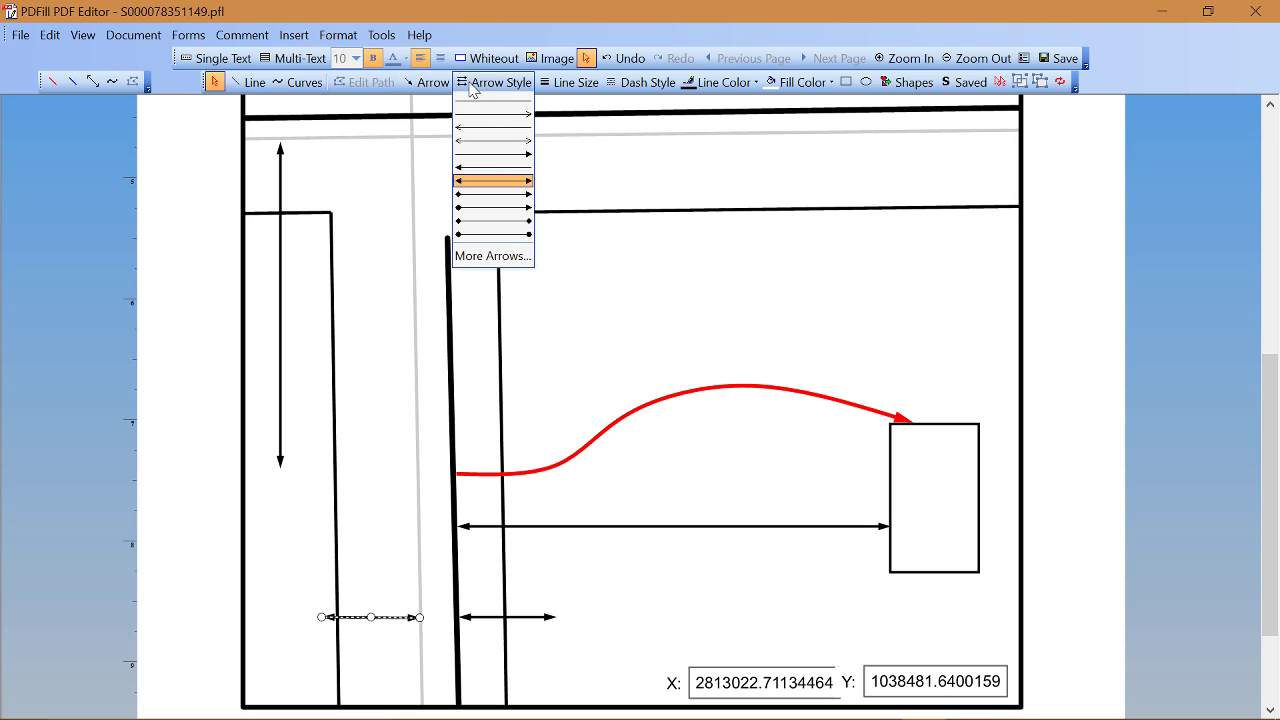
click(491, 154)
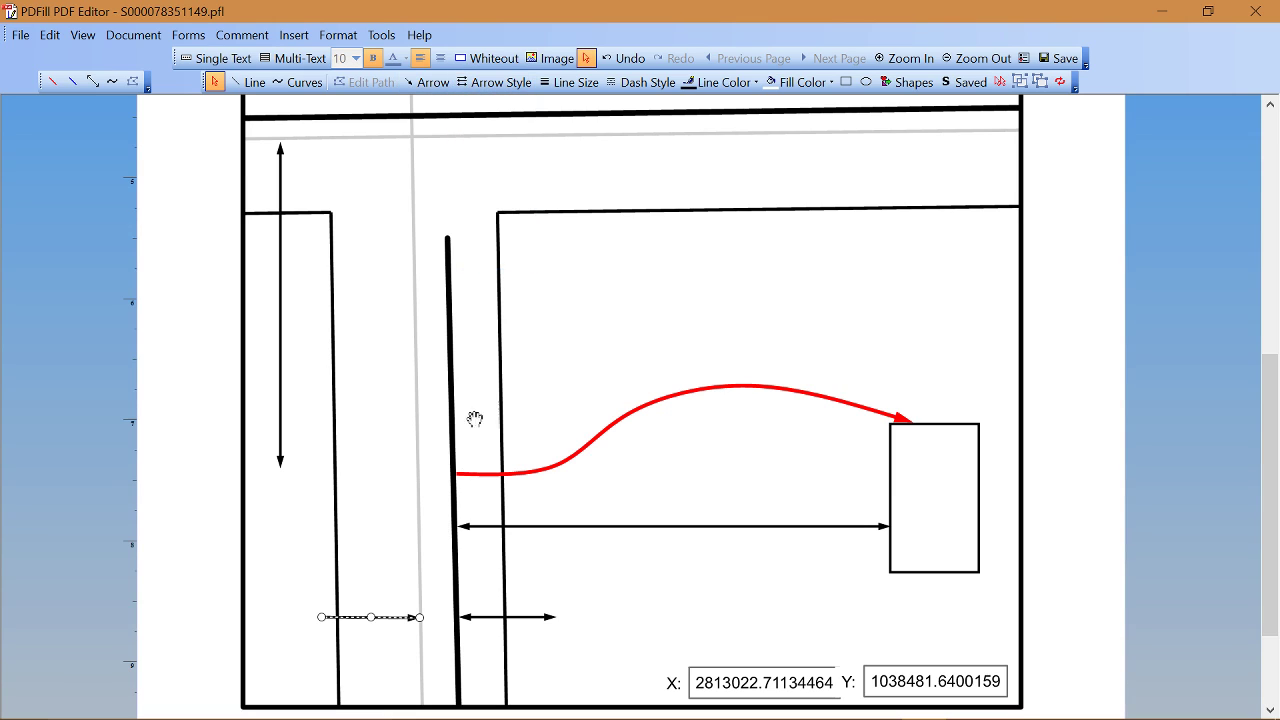
click(488, 617)
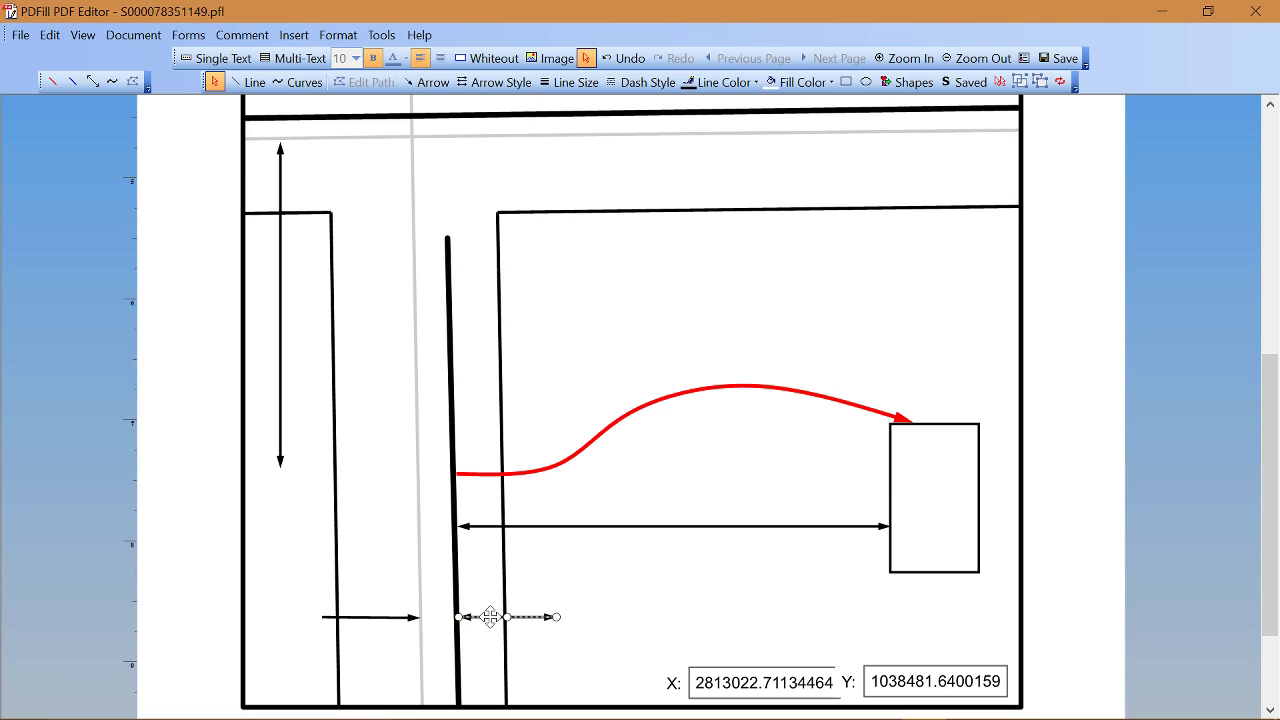
click(492, 82)
click(492, 172)
click(632, 617)
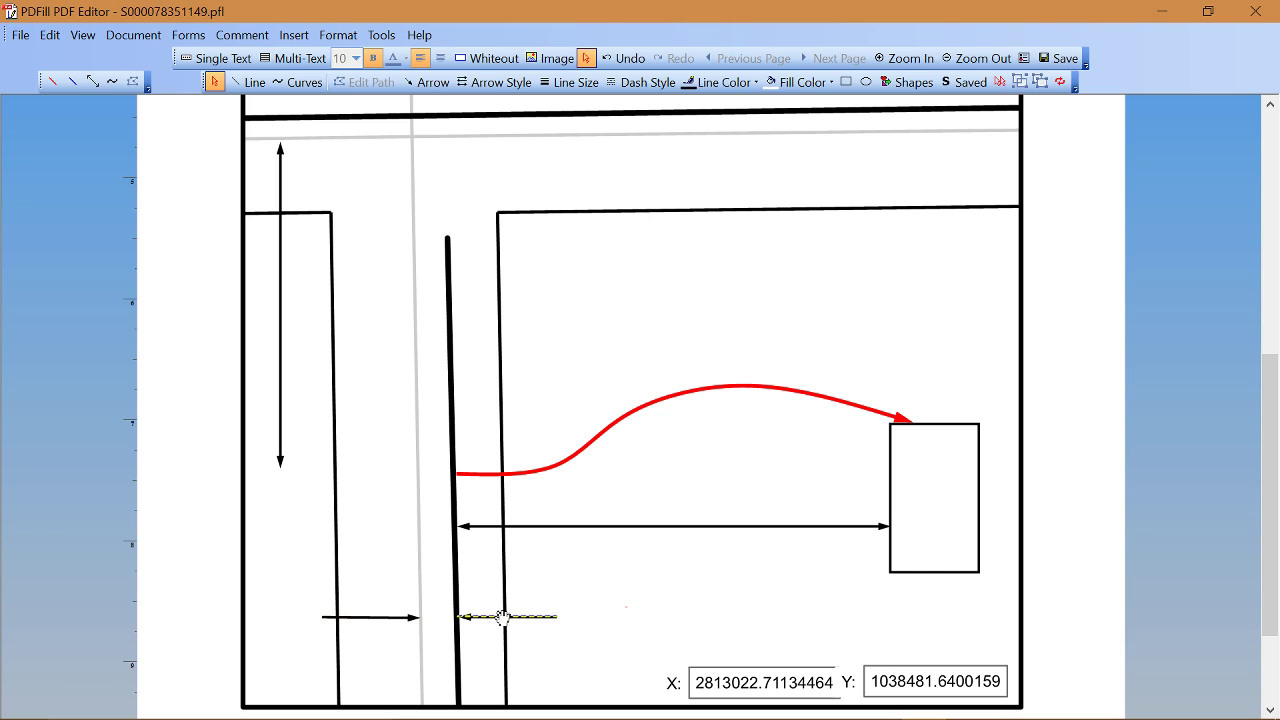
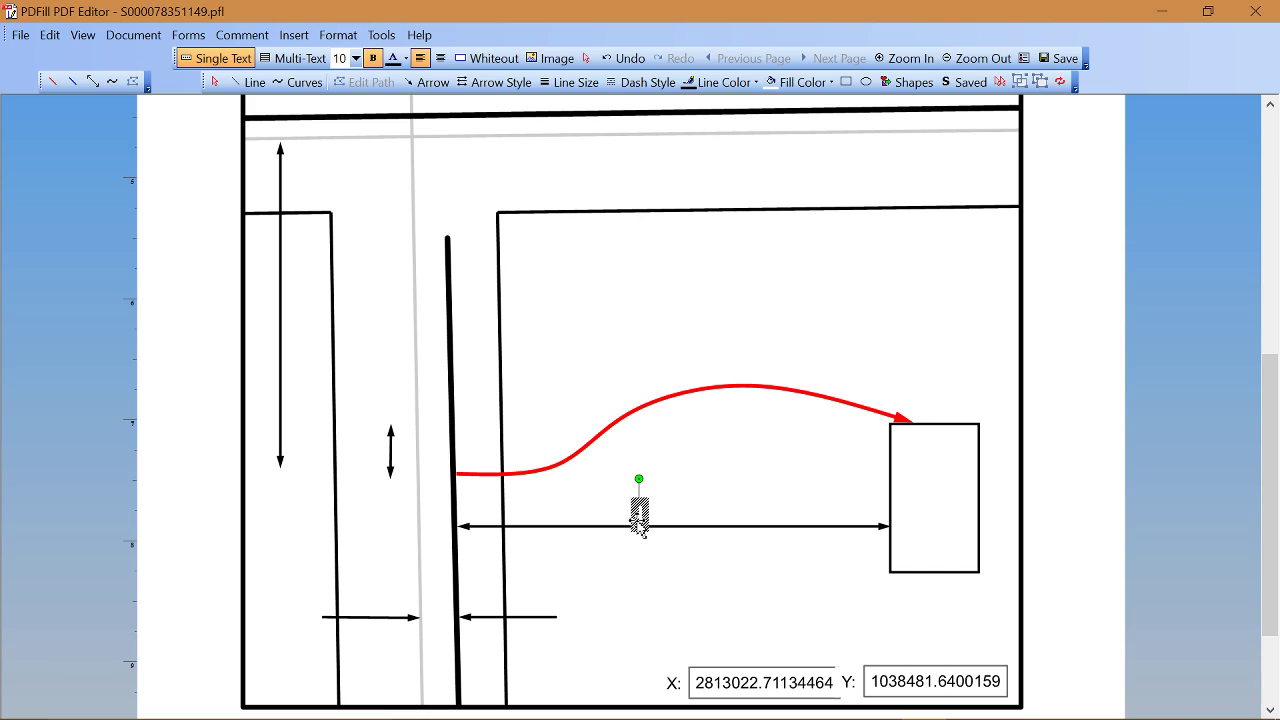
Step: Label the dimension arrows with bold text 76' BTM, 11', ECL and 123' SCL
text(76' BTM)
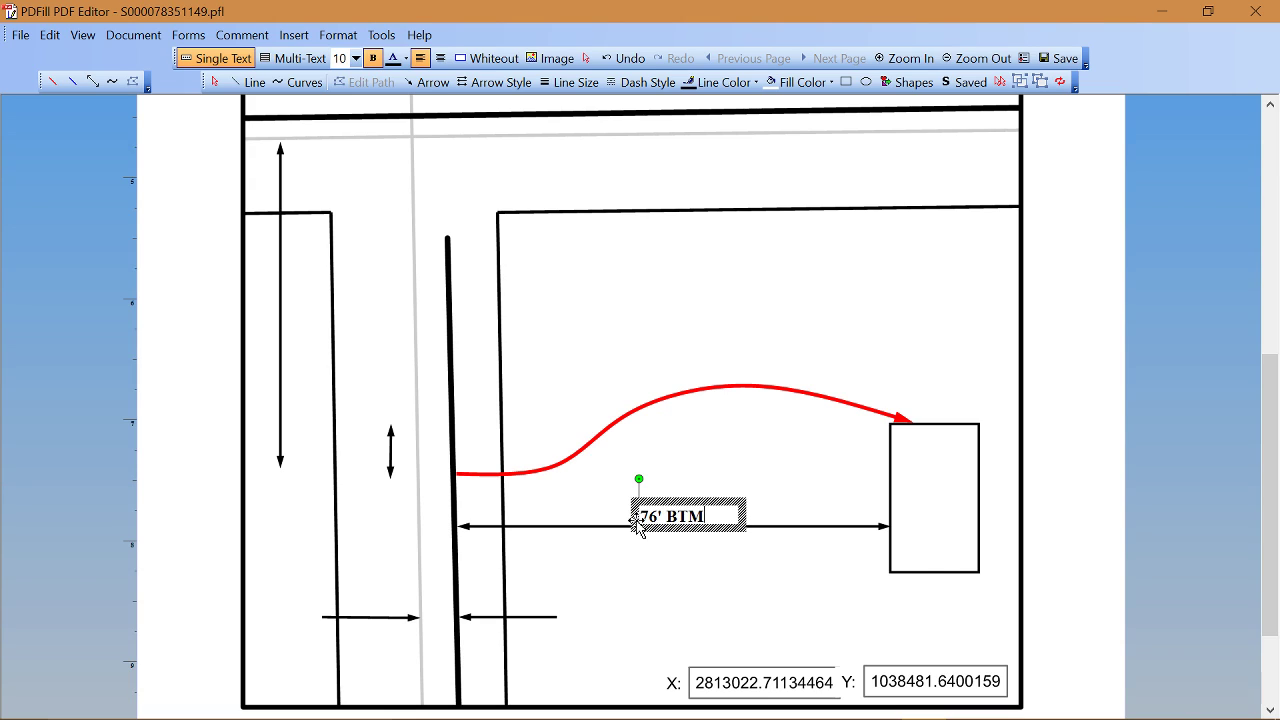
click(366, 609)
text(11)
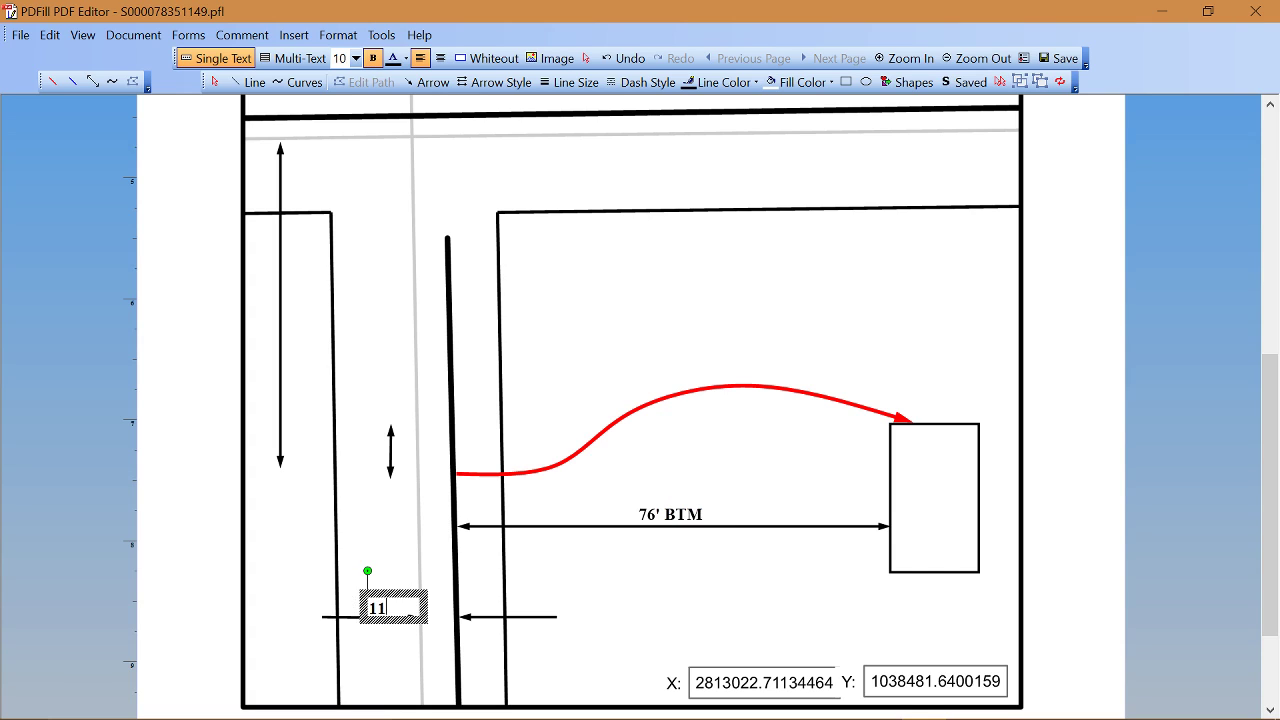
text(')
click(510, 607)
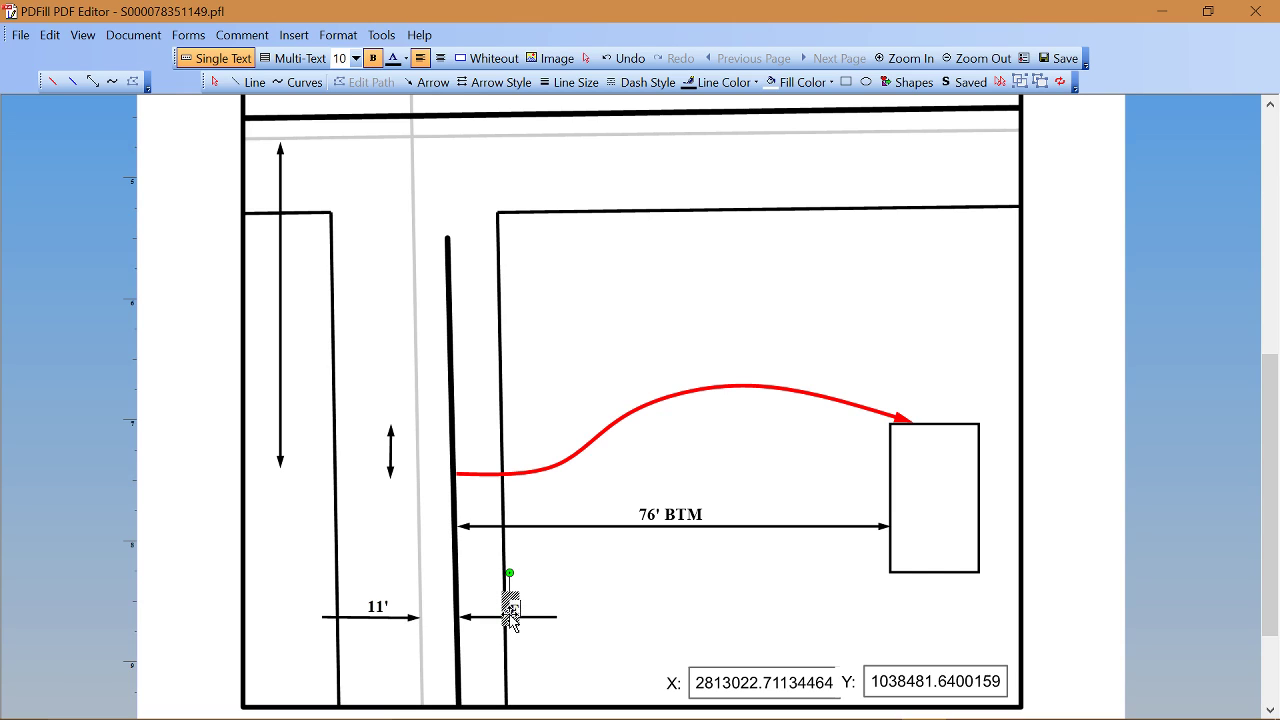
text(ECL)
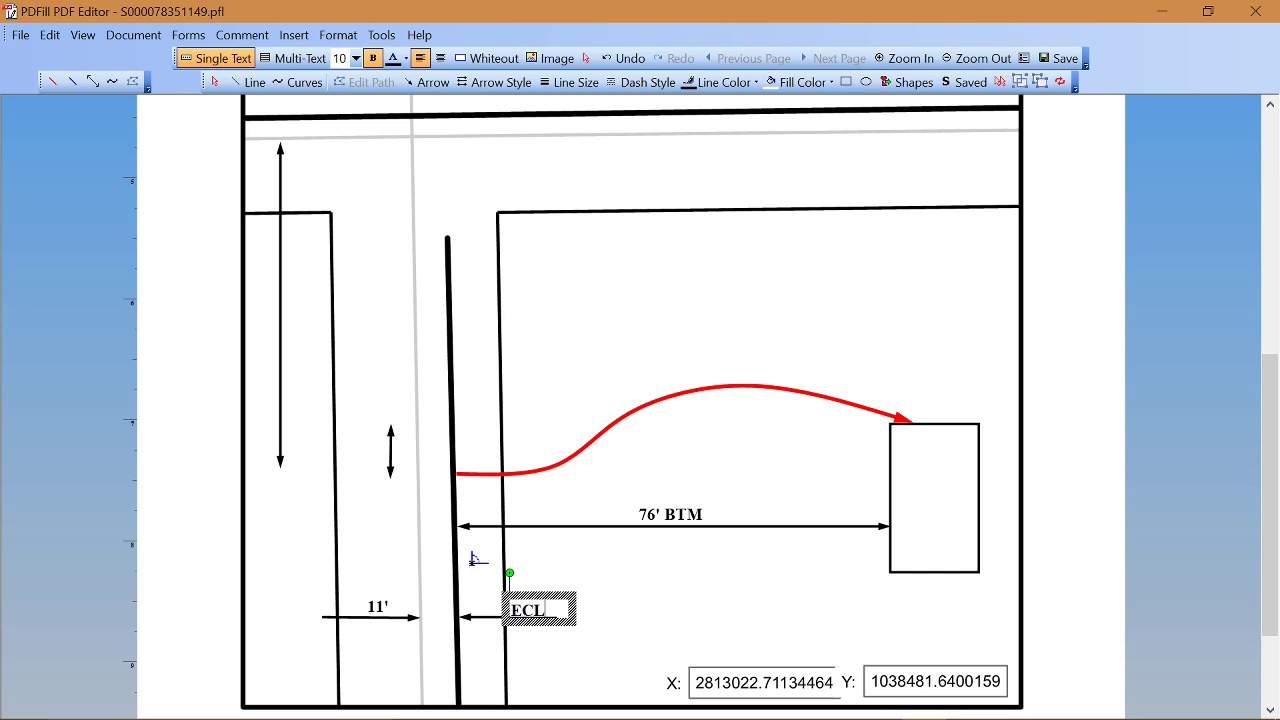
click(278, 323)
text(12)
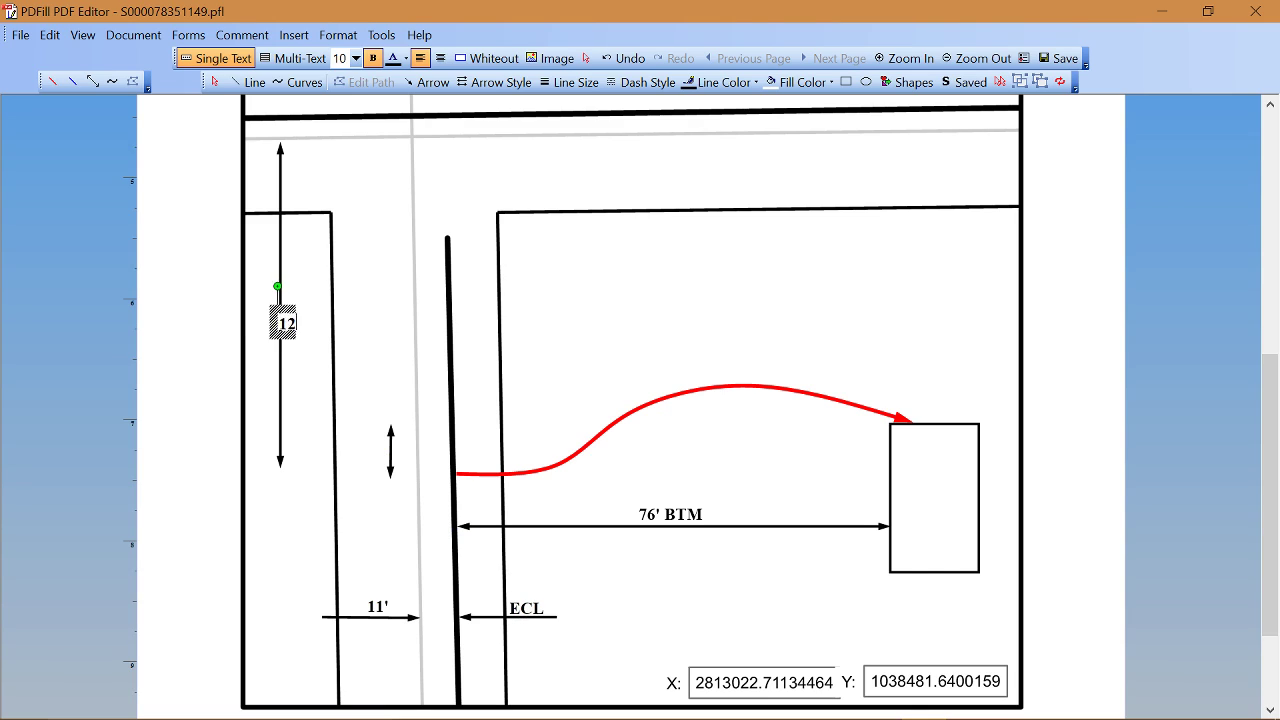
text(3' SCL)
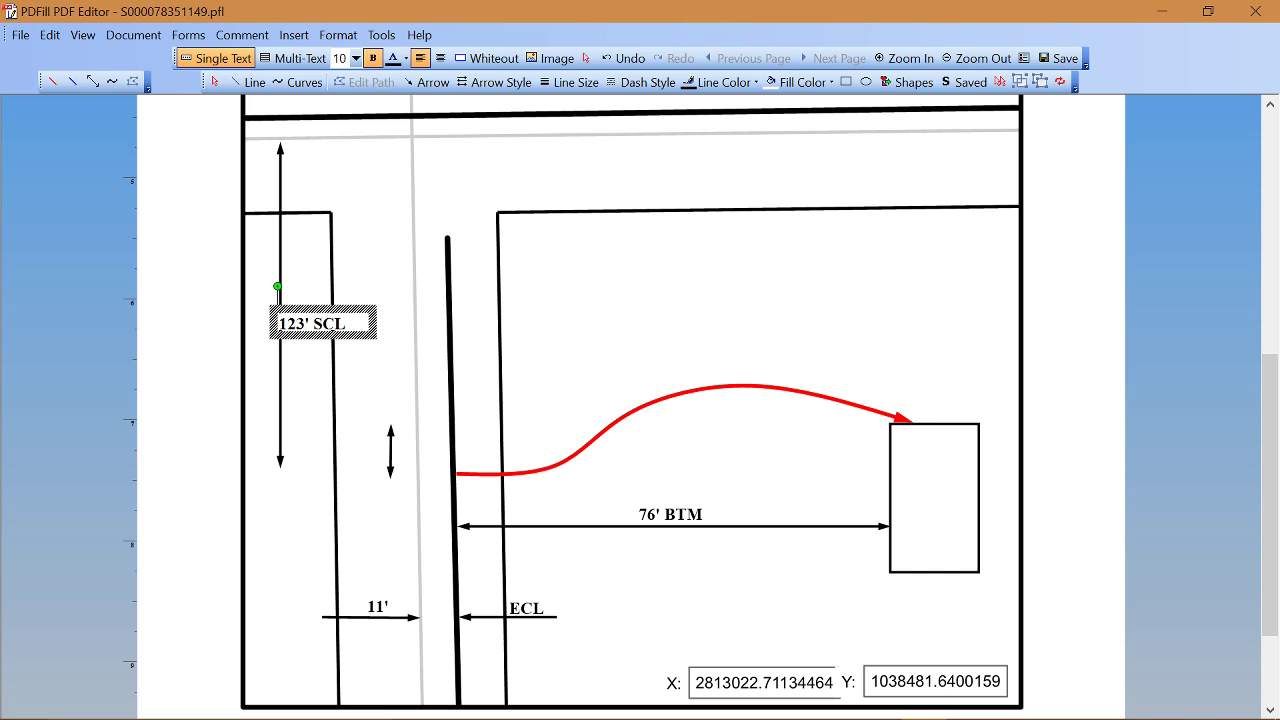
Step: Rotate the 123' SCL label 90 degrees, then start a new label beside the short arrow
click(304, 334)
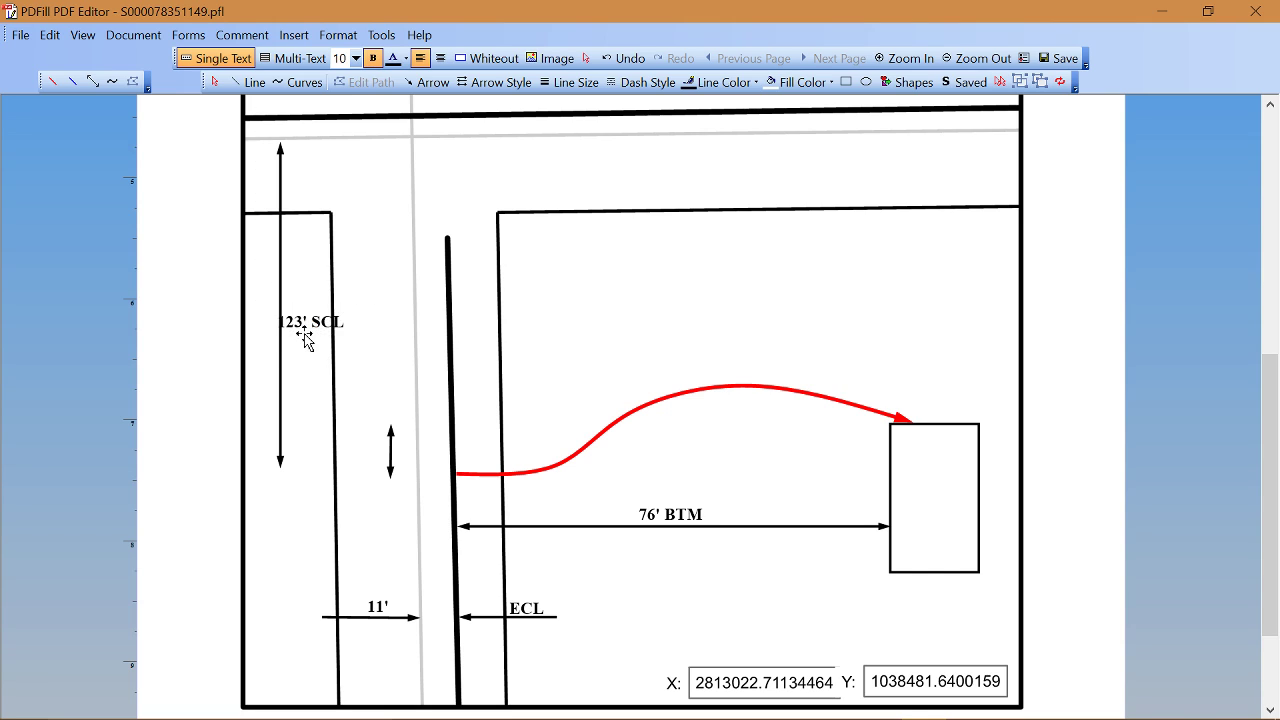
right_click(304, 334)
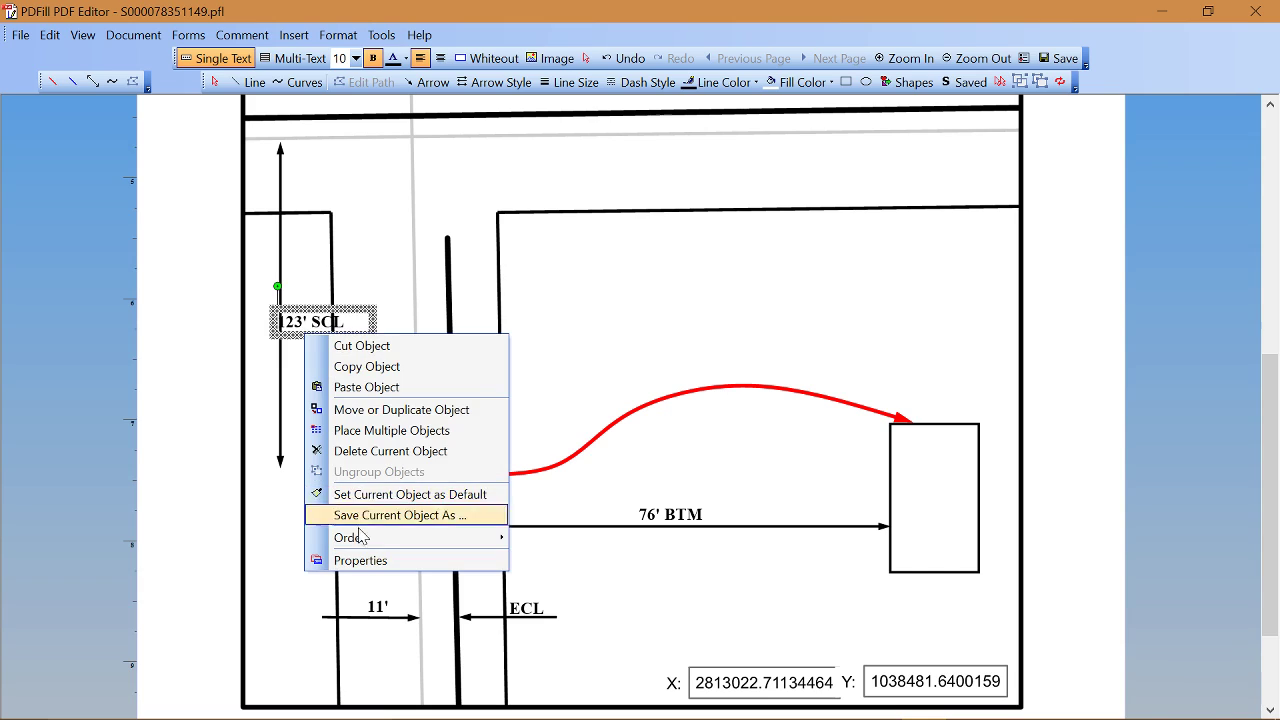
click(364, 561)
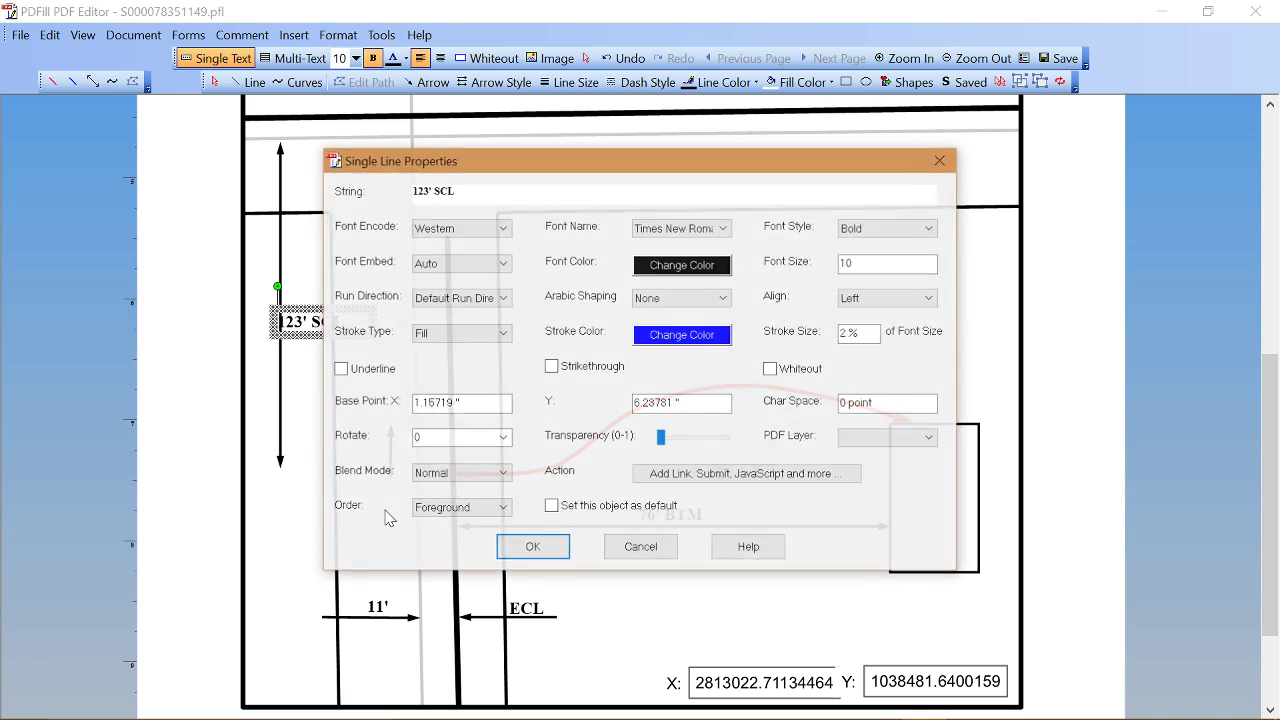
click(503, 437)
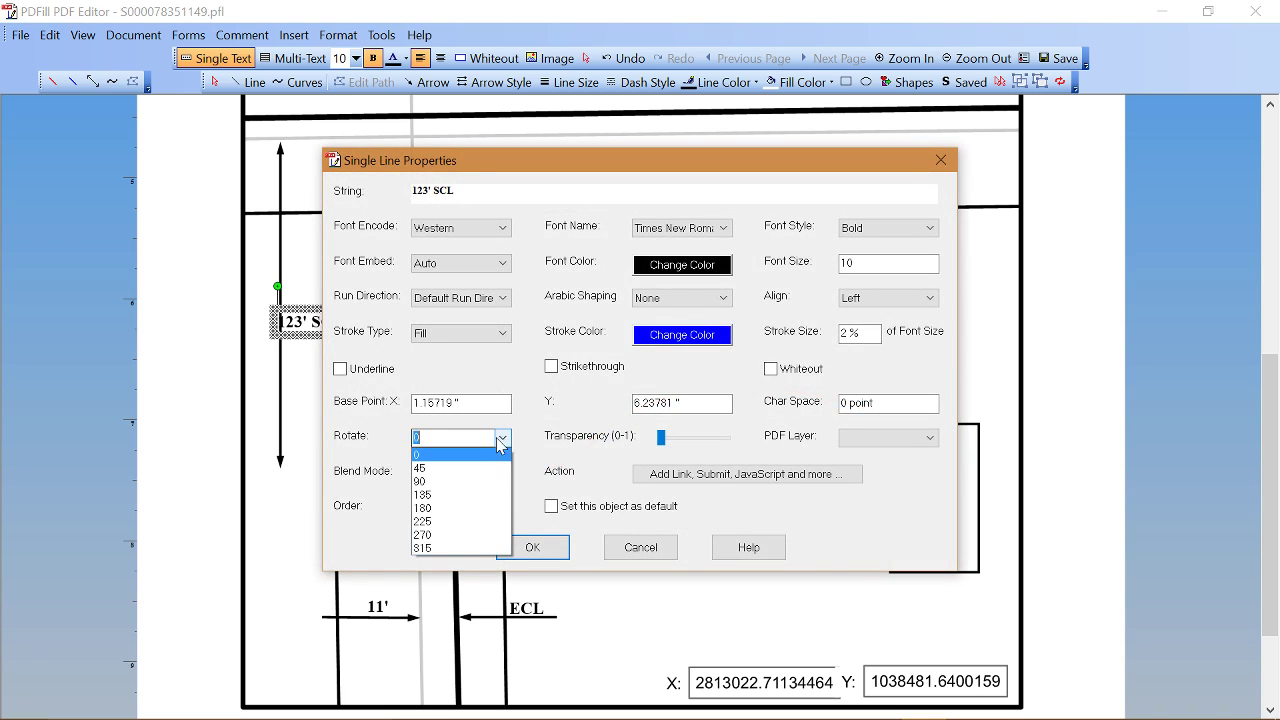
click(474, 484)
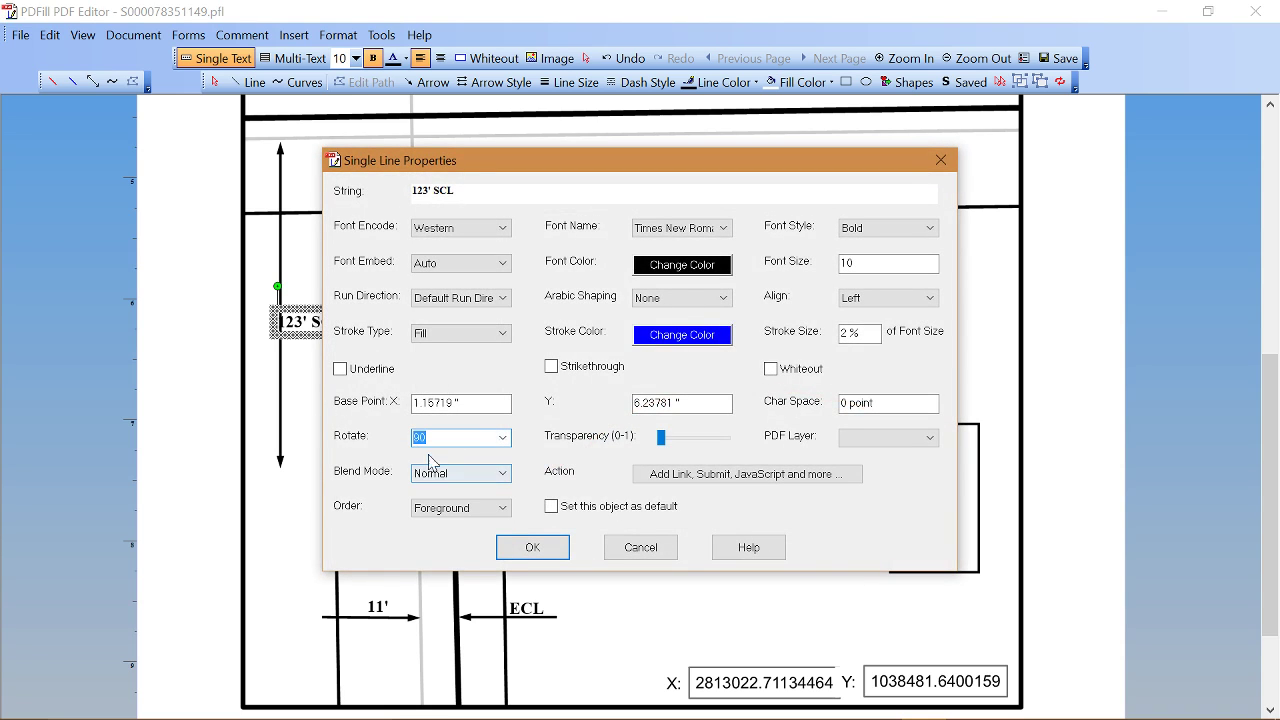
click(516, 549)
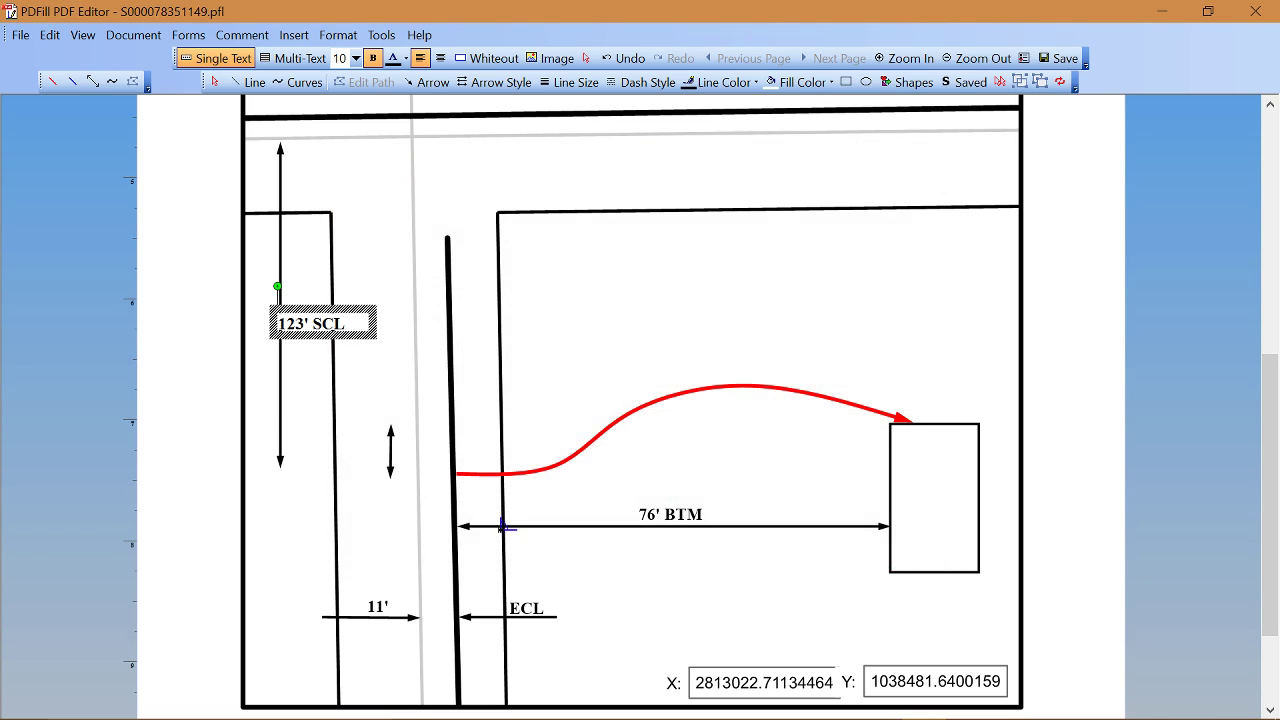
click(386, 458)
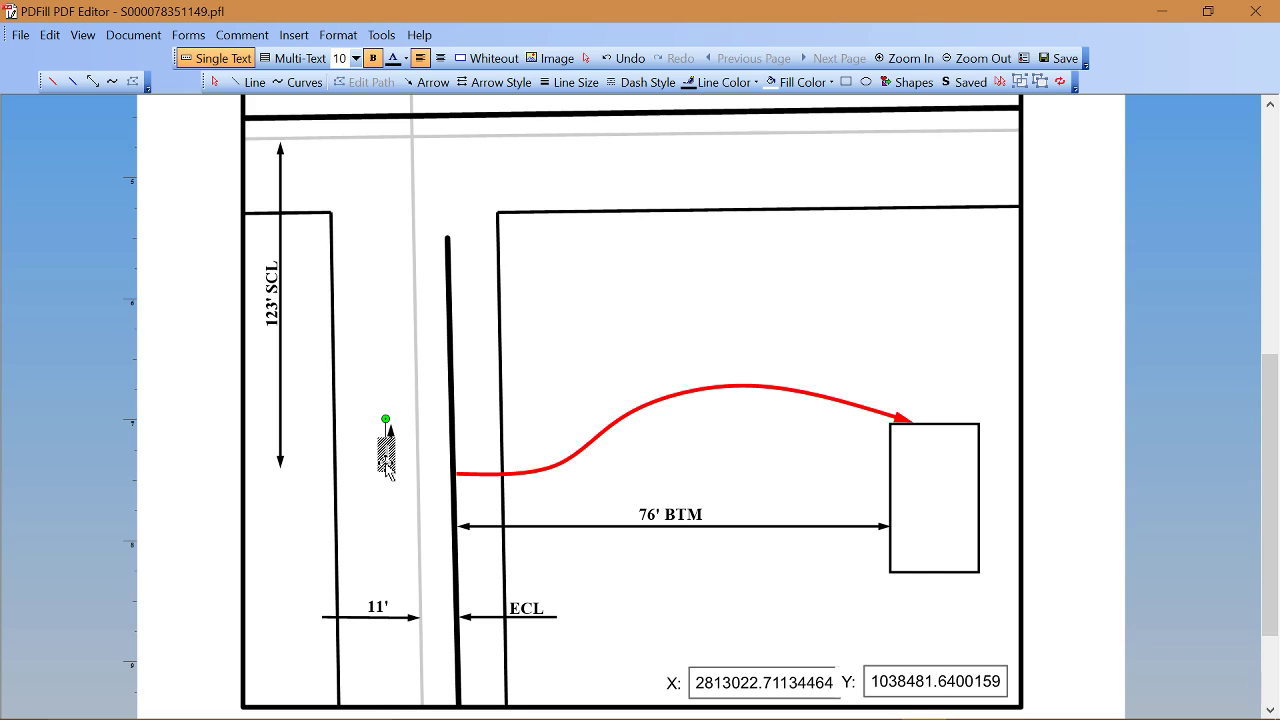
Step: Type 7' RLBL beside the short arrow and rotate that label 90 degrees
text(7')
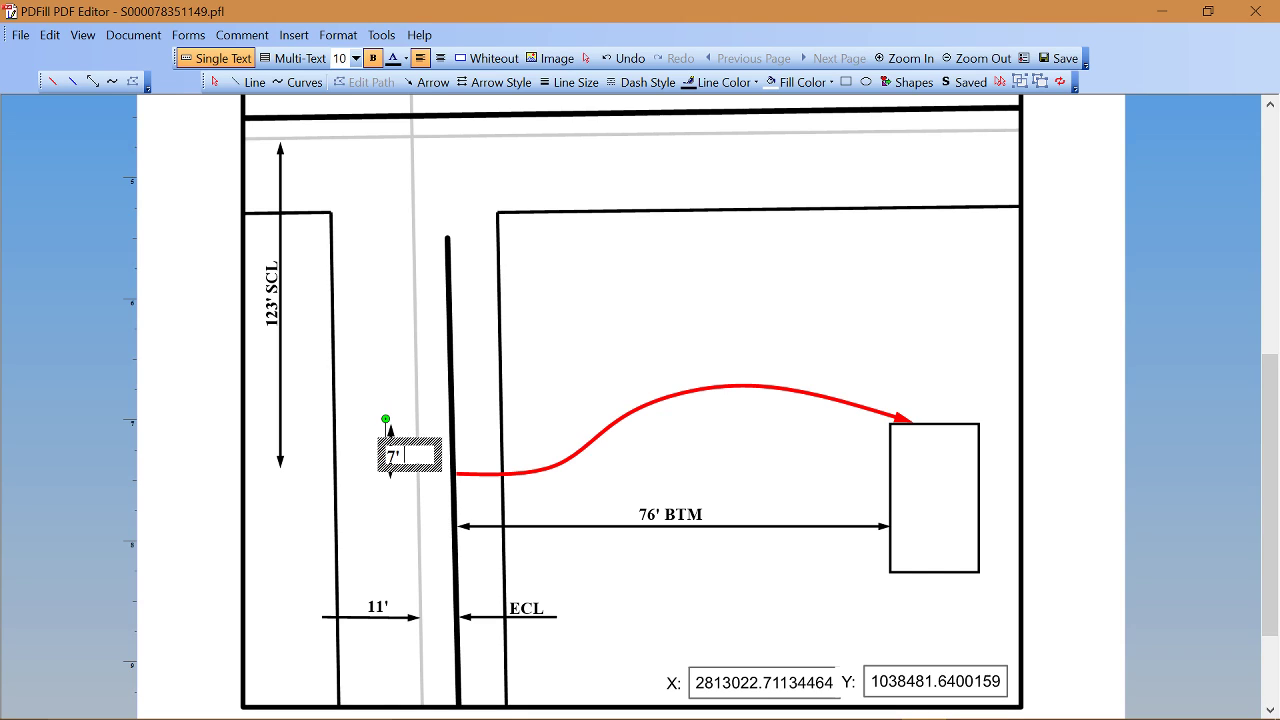
text( RLBL)
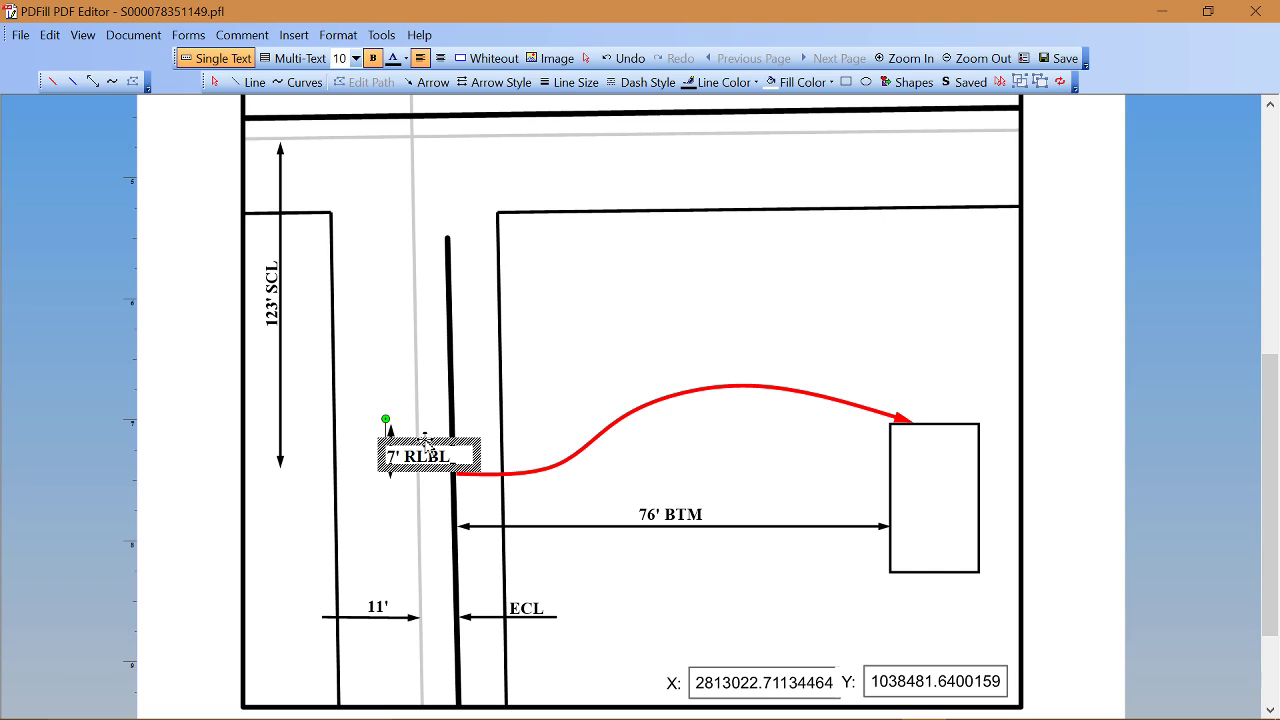
right_click(425, 443)
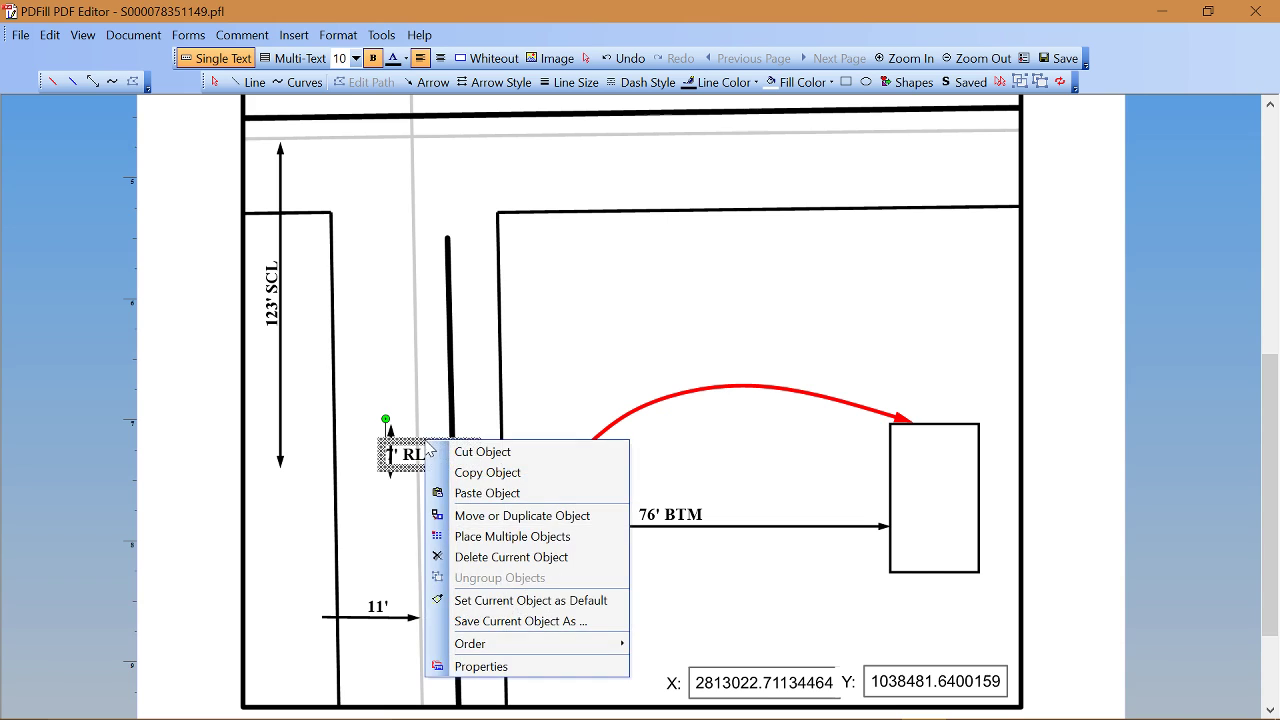
click(489, 667)
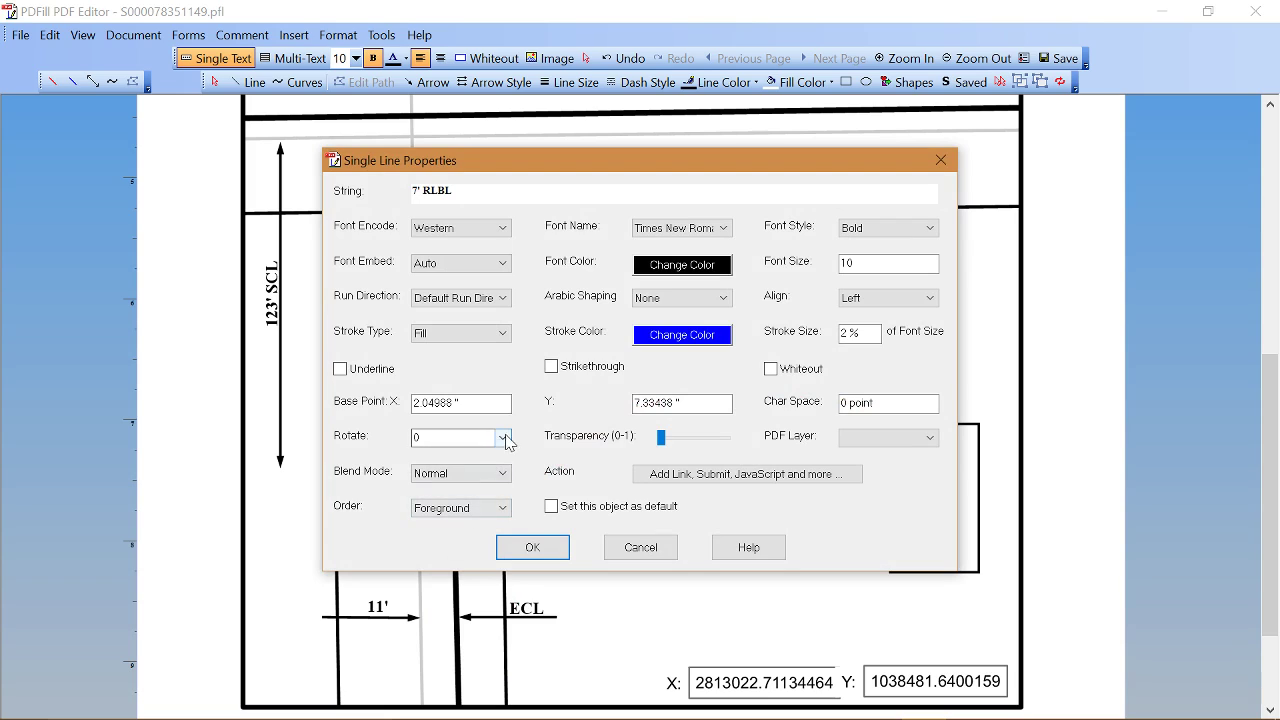
click(505, 438)
click(505, 438)
click(479, 484)
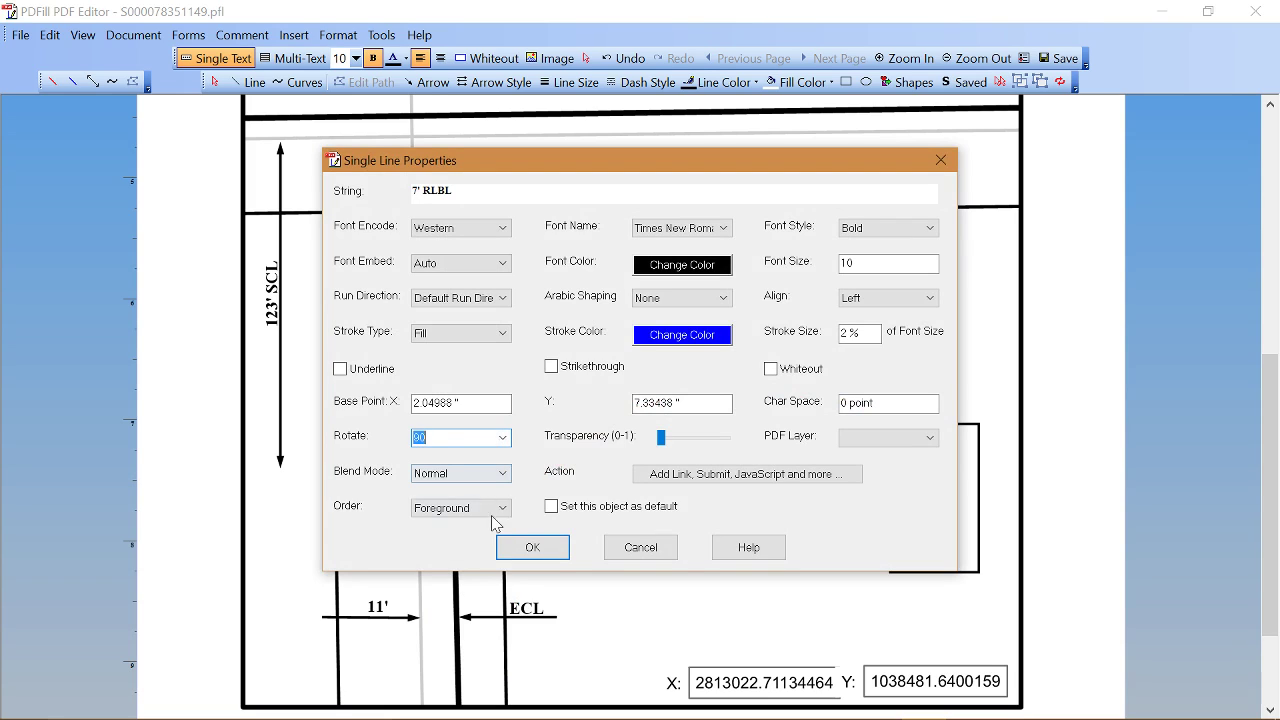
click(530, 548)
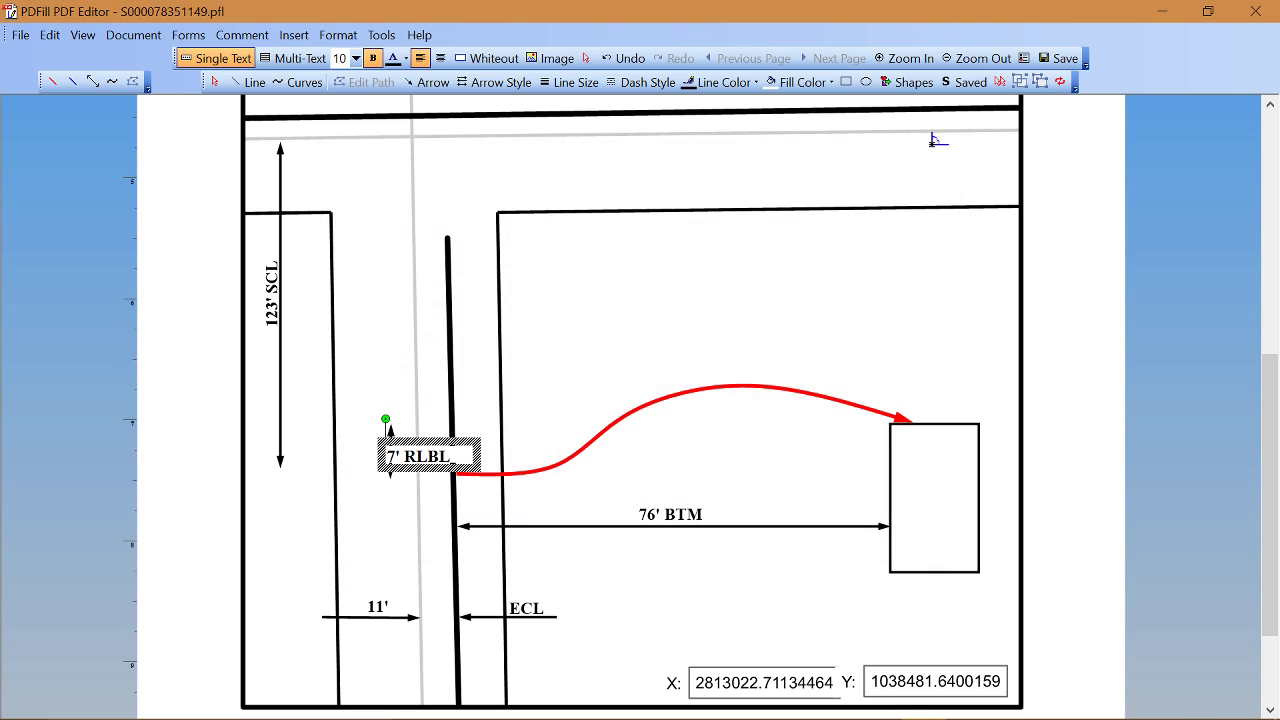
click(1061, 83)
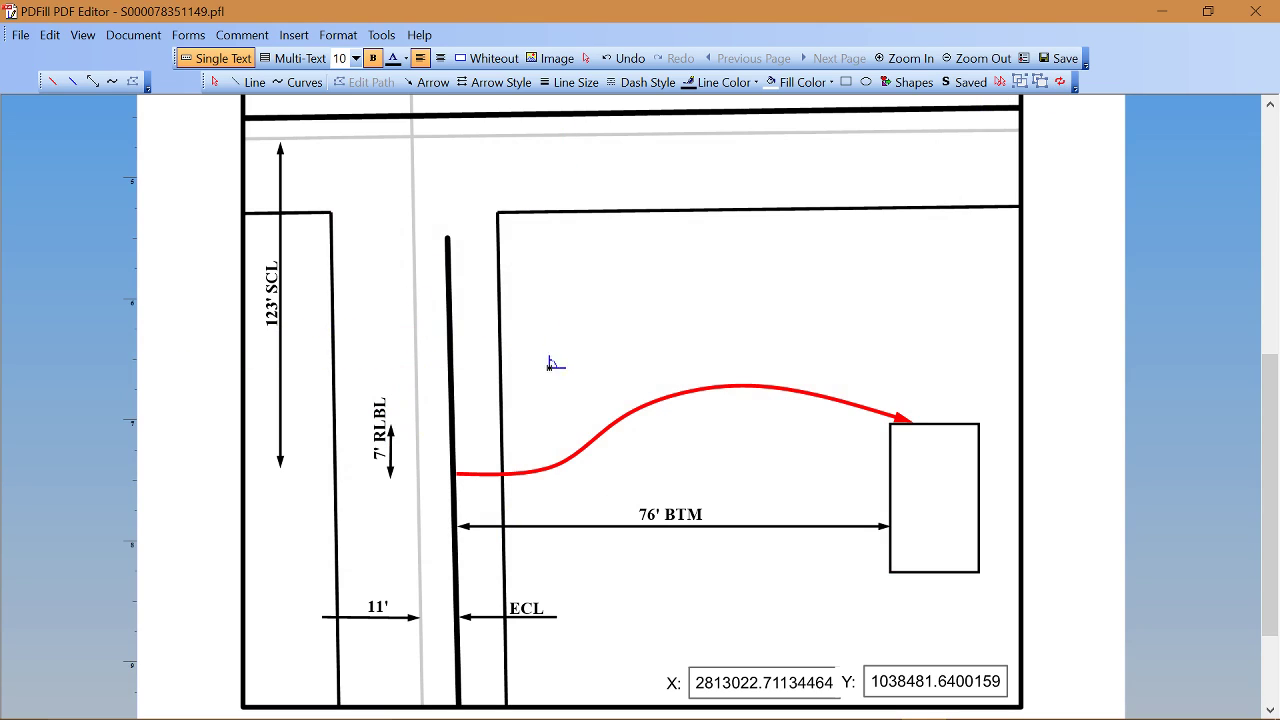
Step: Nudge the 7' RLBL label down two steps to align with its short arrow
click(586, 58)
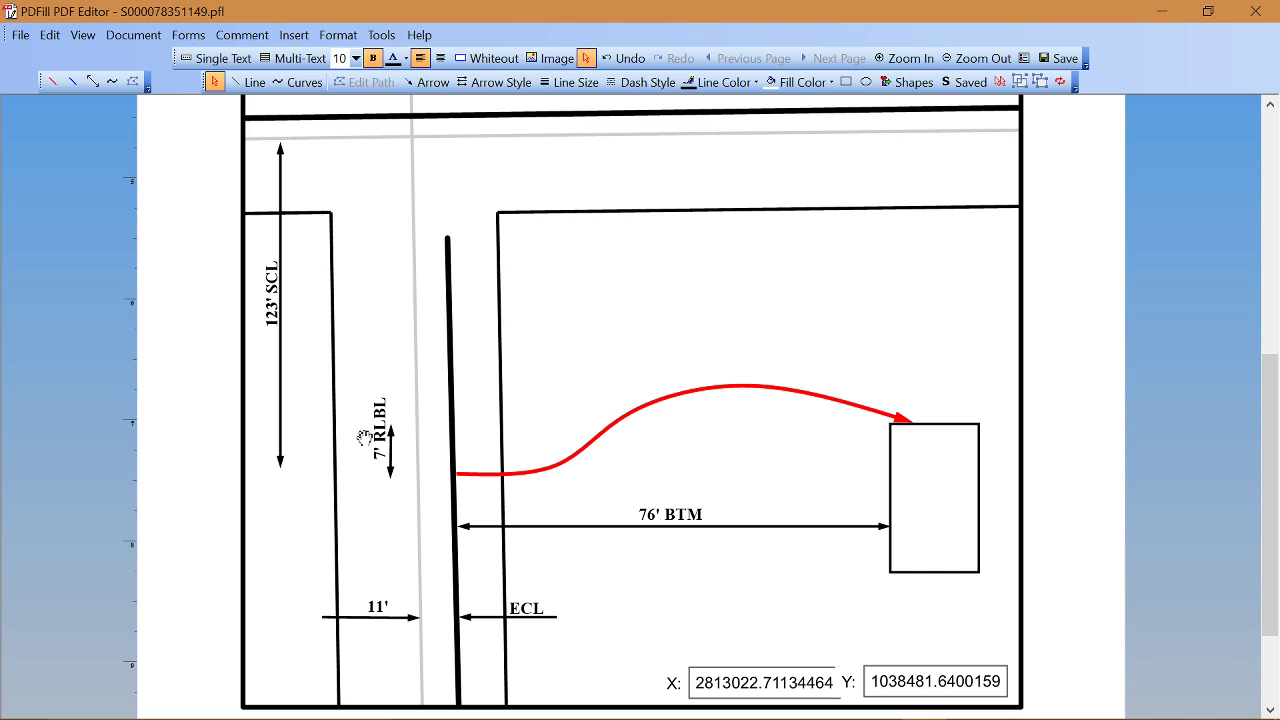
click(370, 425)
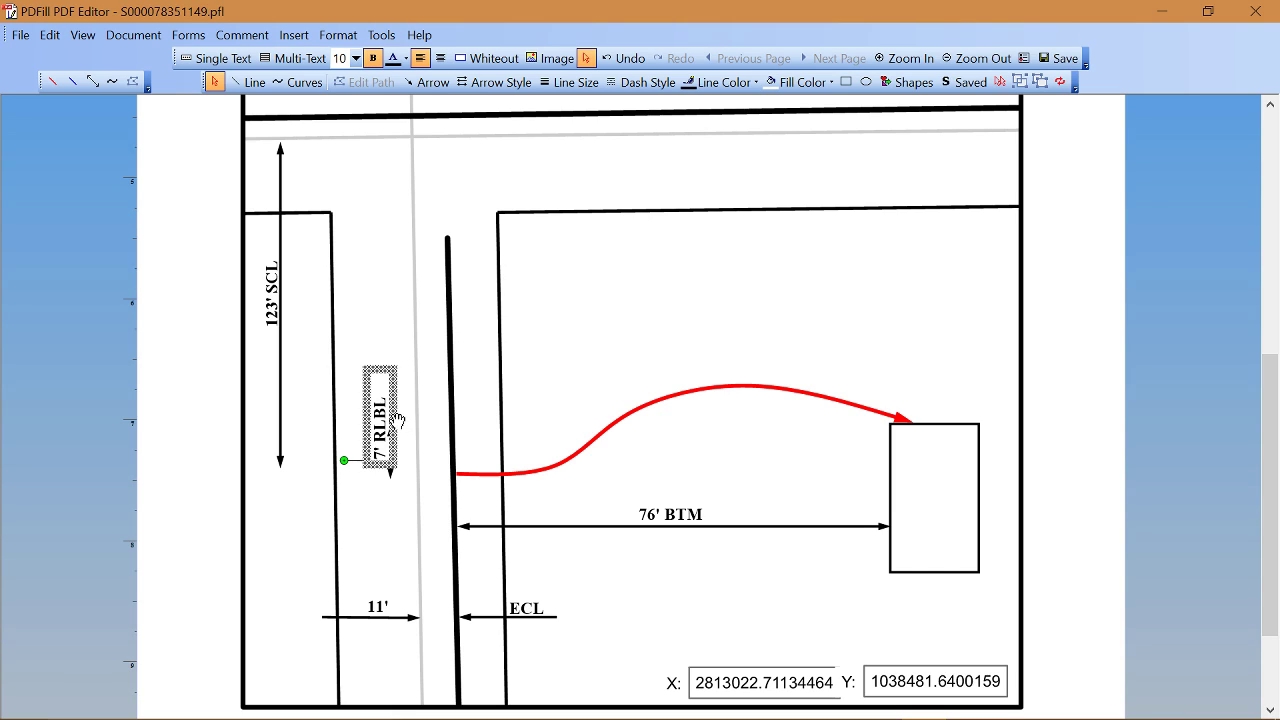
key(Down)
key(Down)
key(Down)
key(Down)
key(Down)
key(Down)
key(Down)
key(Down)
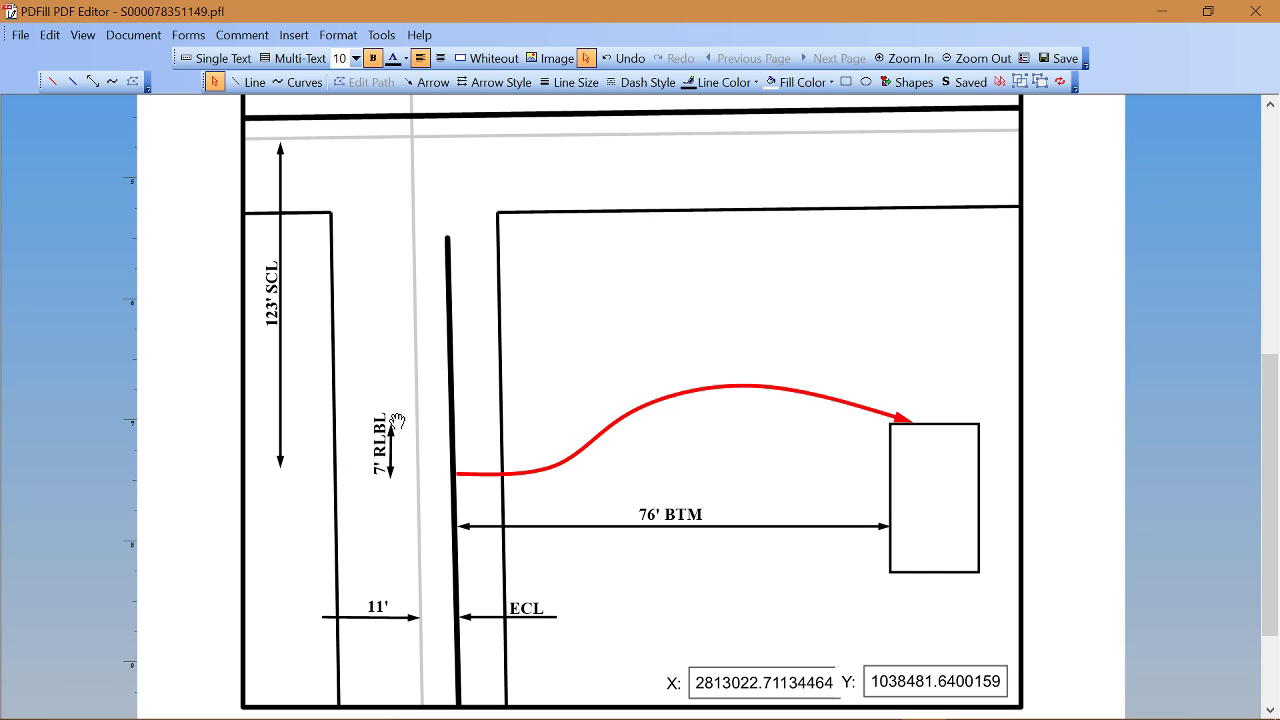
key(Down)
key(Down)
key(Down)
key(Down)
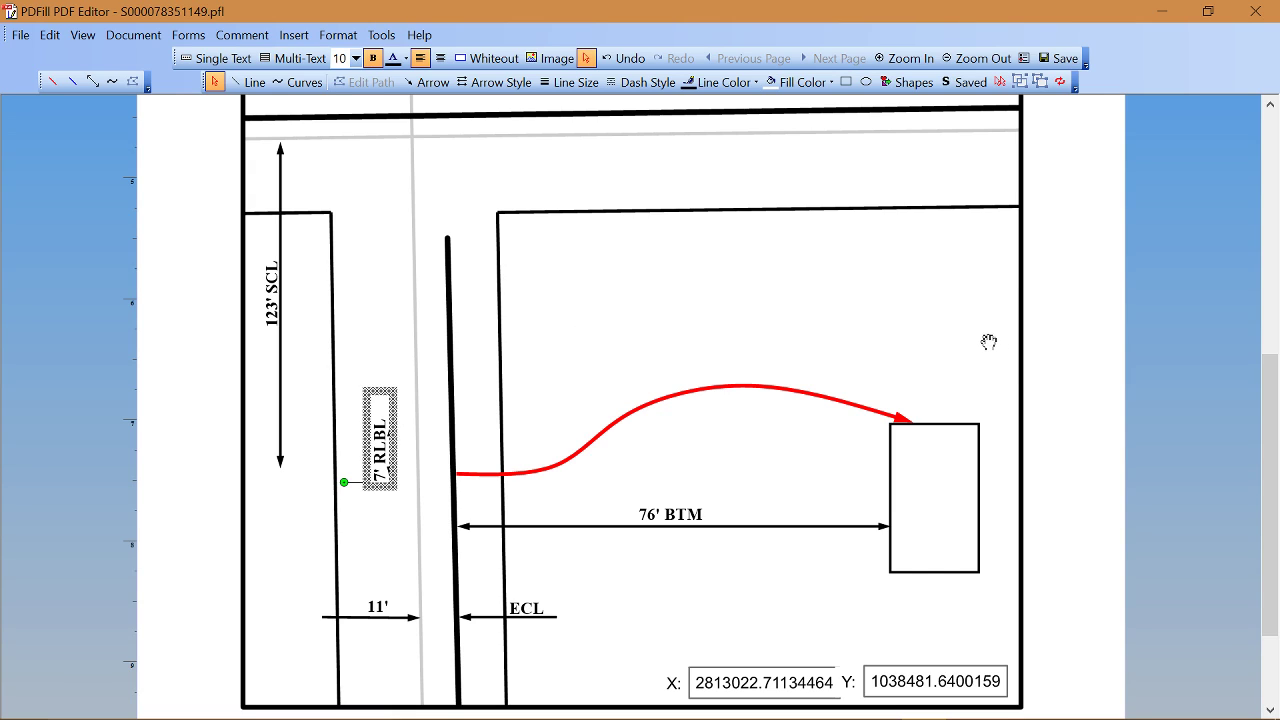
Step: Add a bold 20TH AVE S label by the thick line and set its rotation to 90 degrees
click(237, 62)
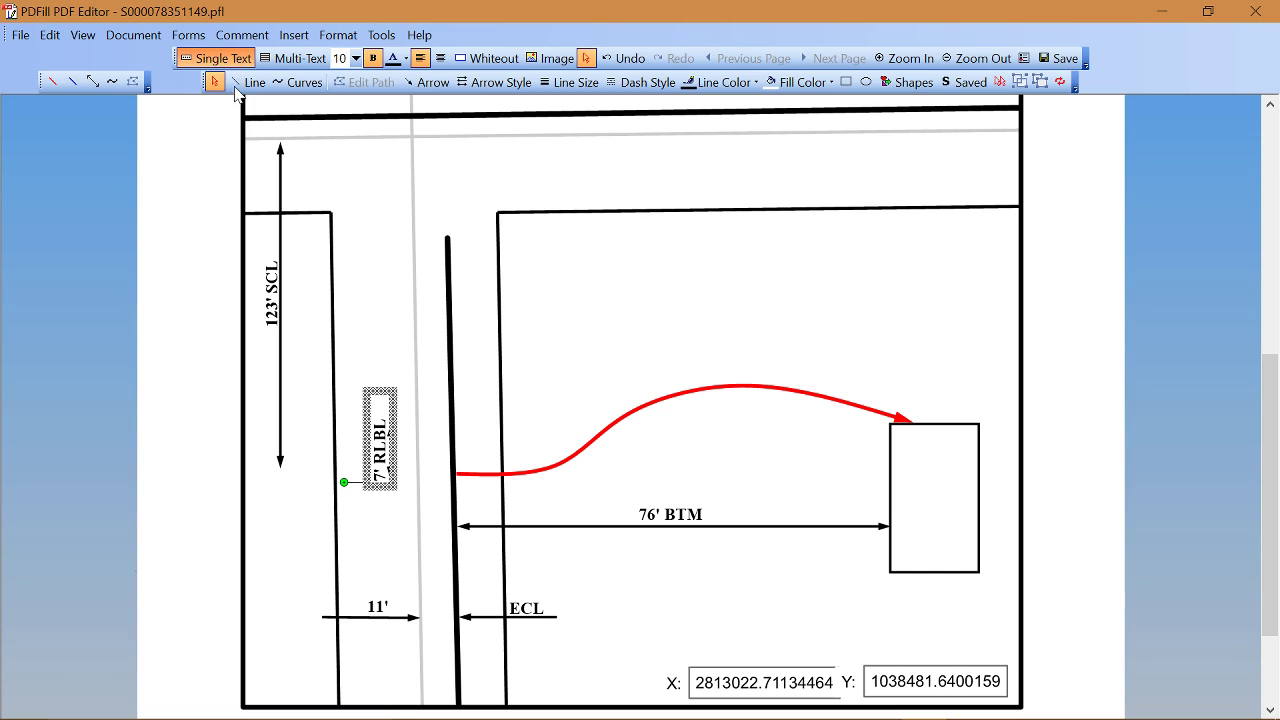
click(408, 291)
text(20)
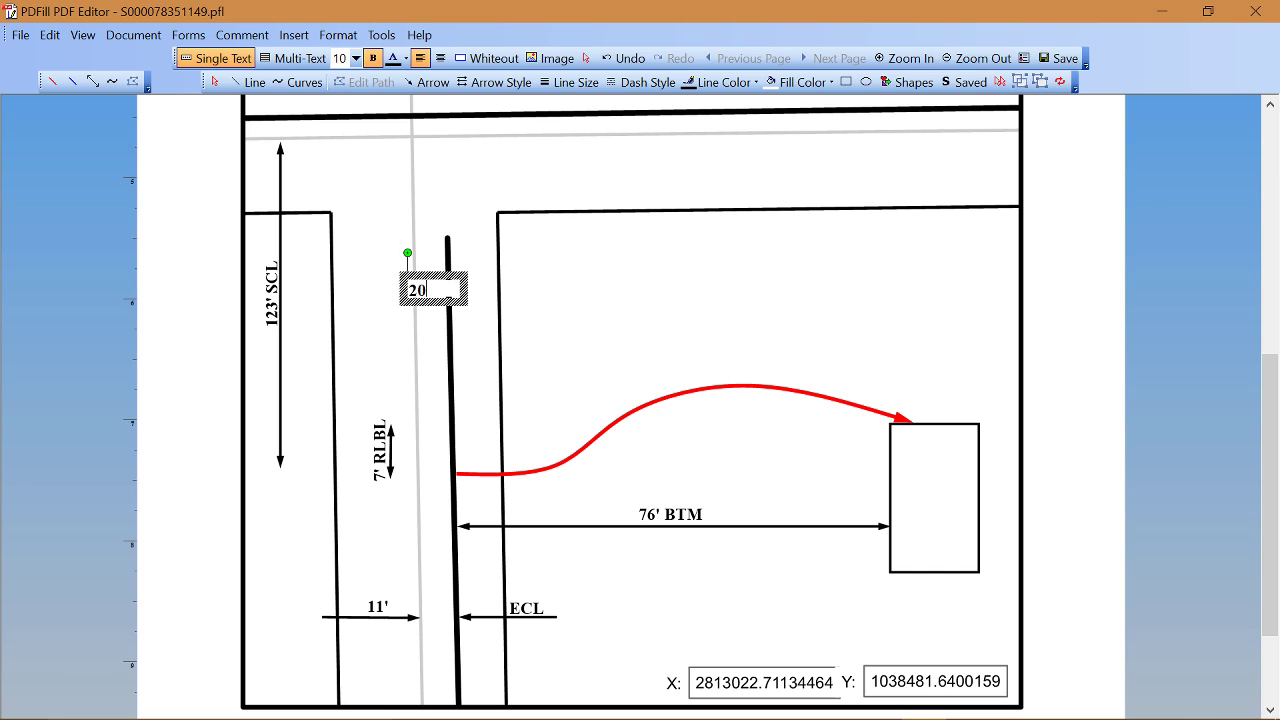
text(TH AVE S)
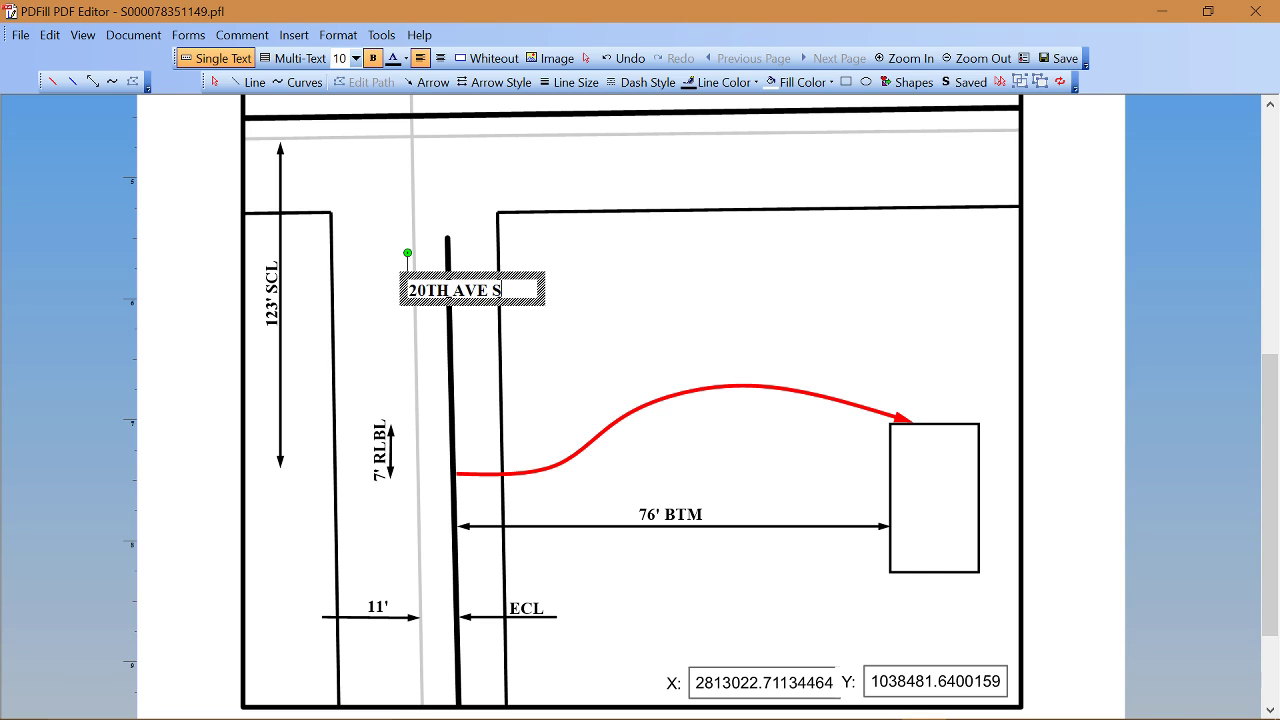
right_click(446, 280)
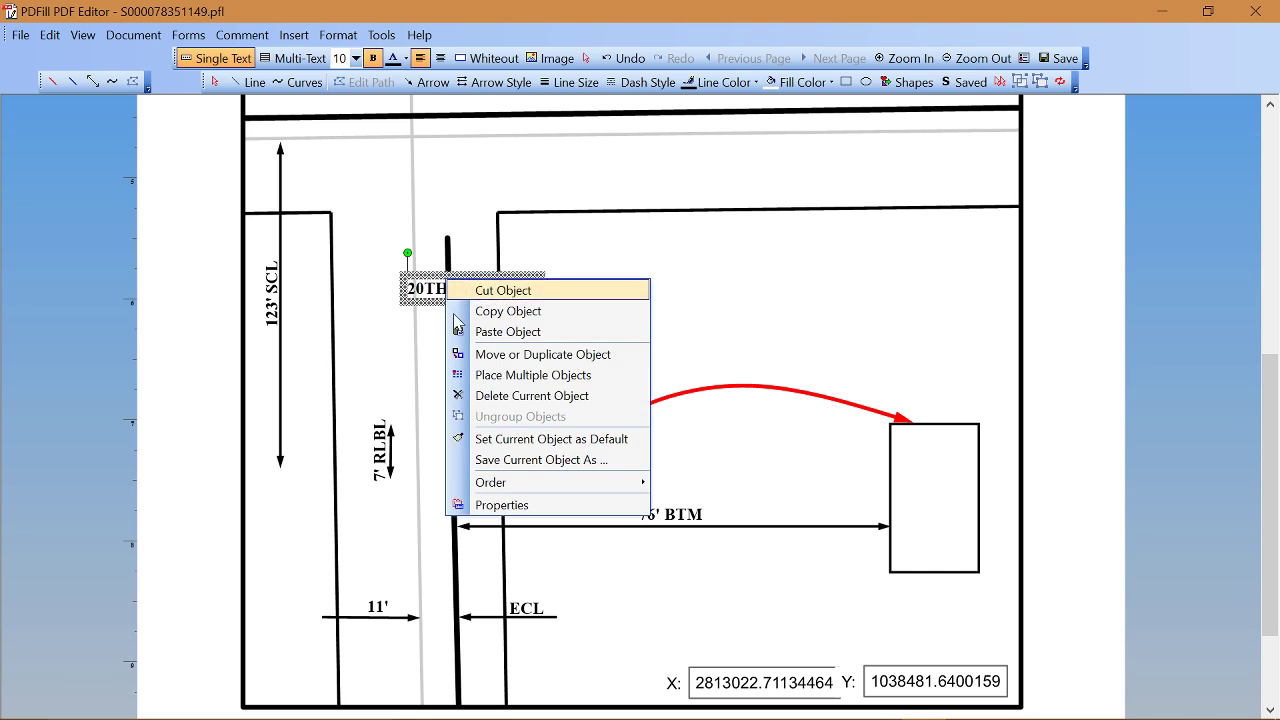
click(497, 505)
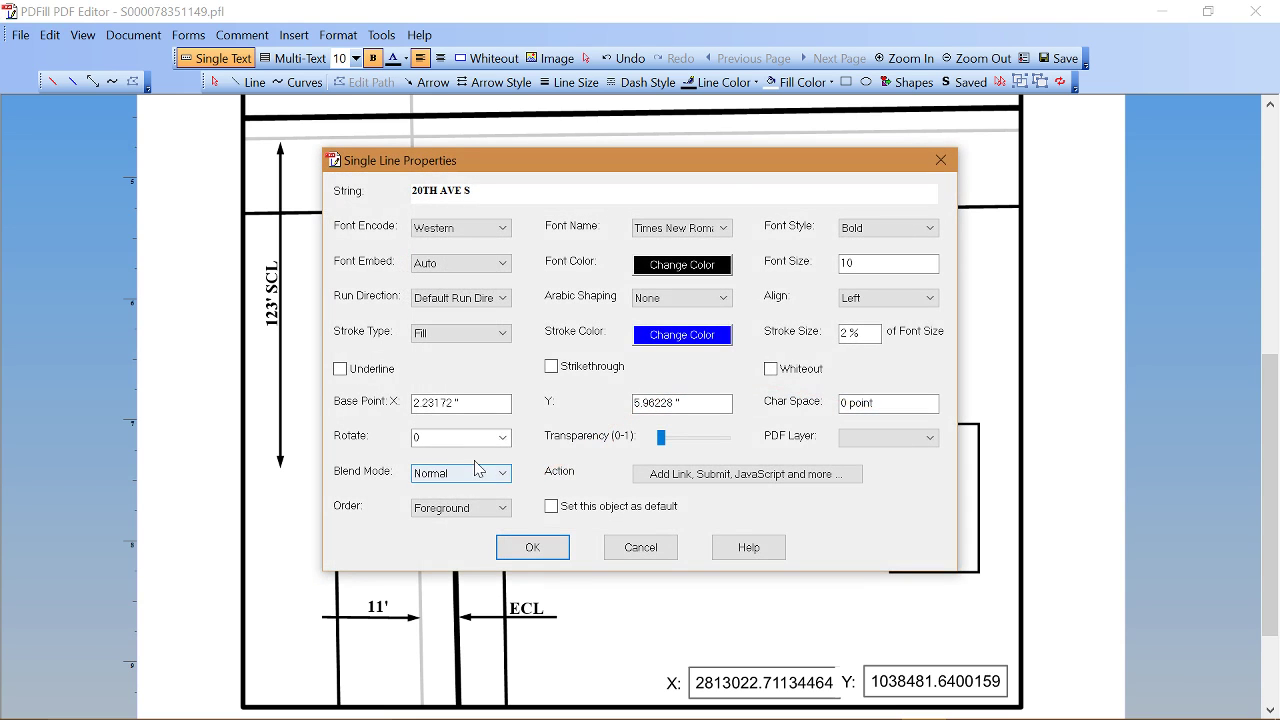
click(503, 438)
click(472, 490)
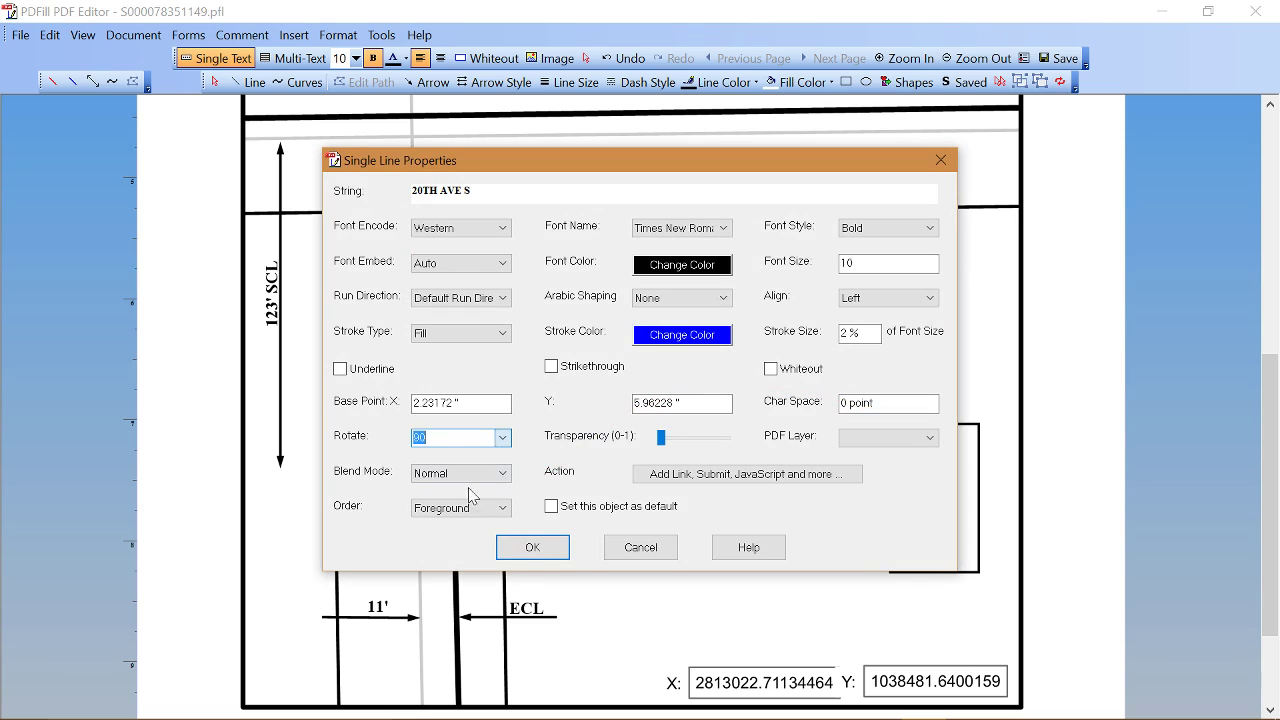
click(524, 548)
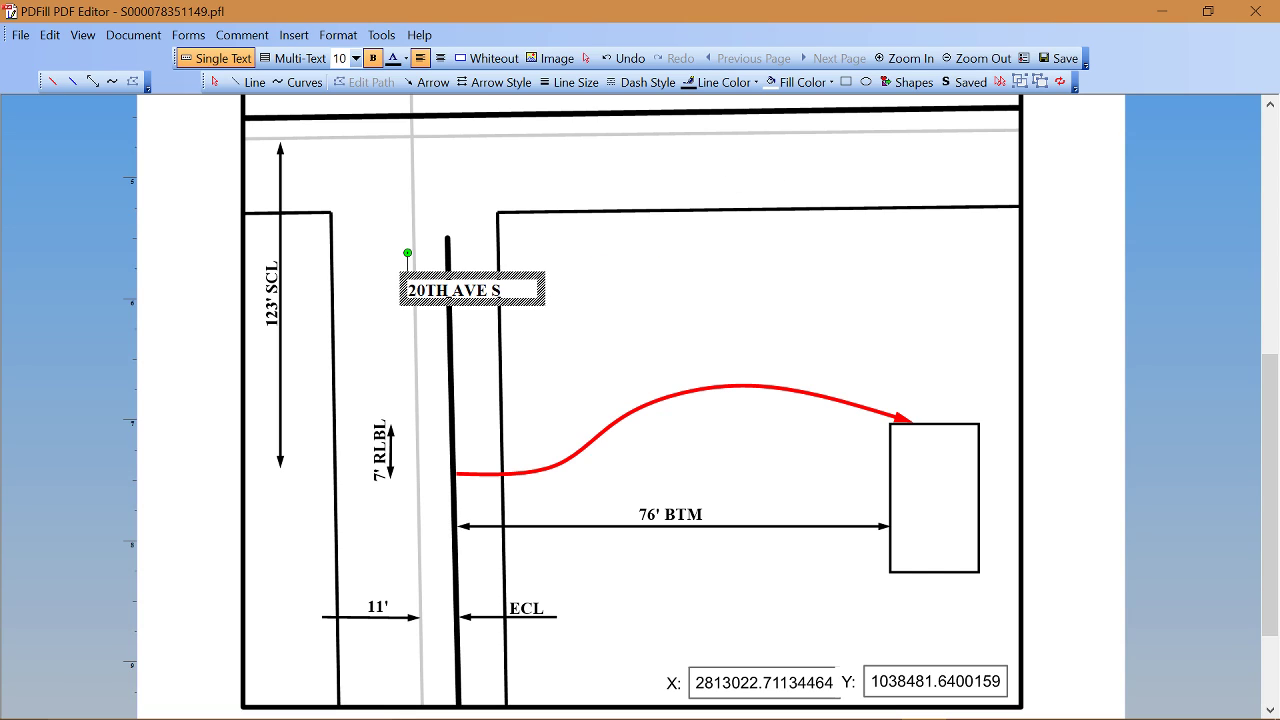
click(592, 145)
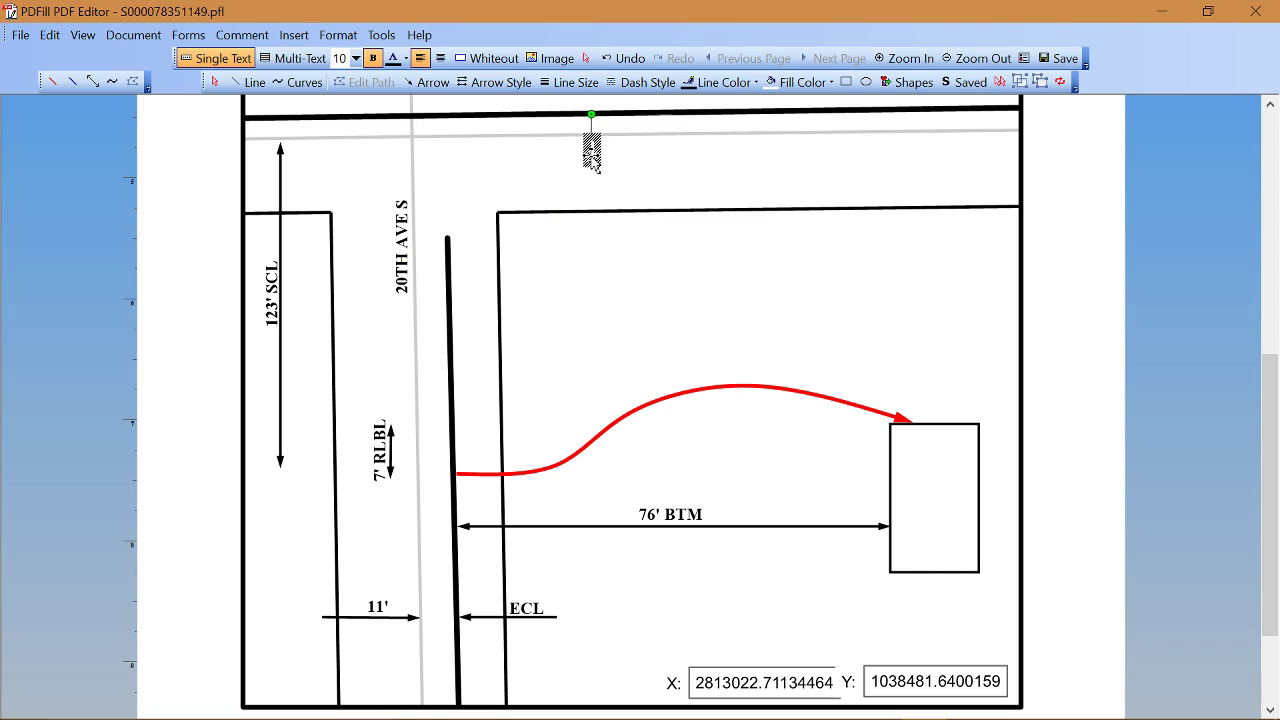
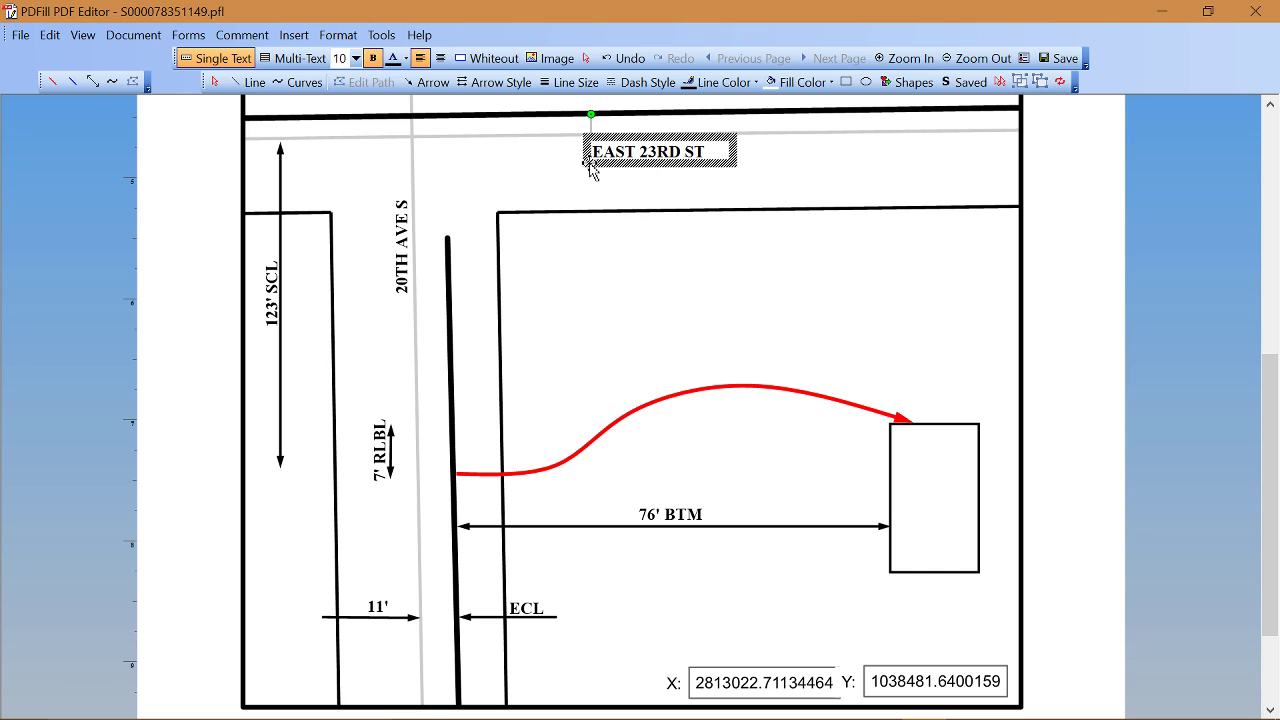
click(652, 138)
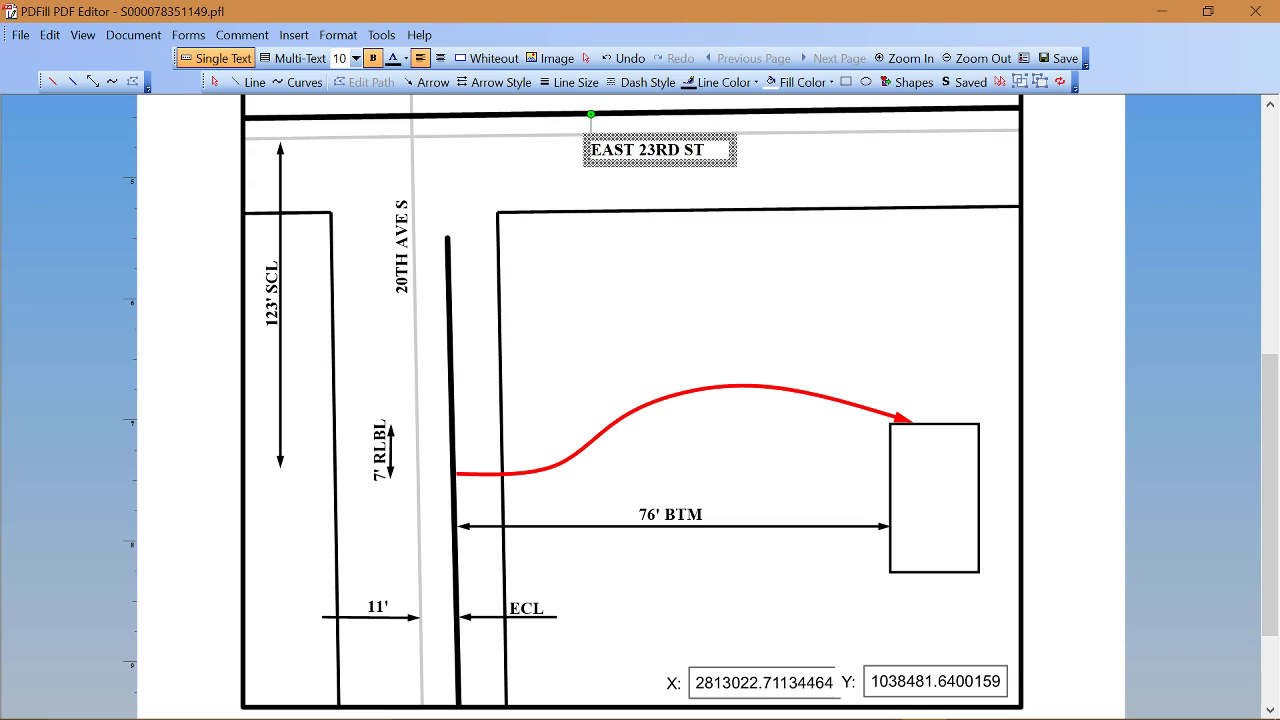
key(Up)
key(Up)
key(Up)
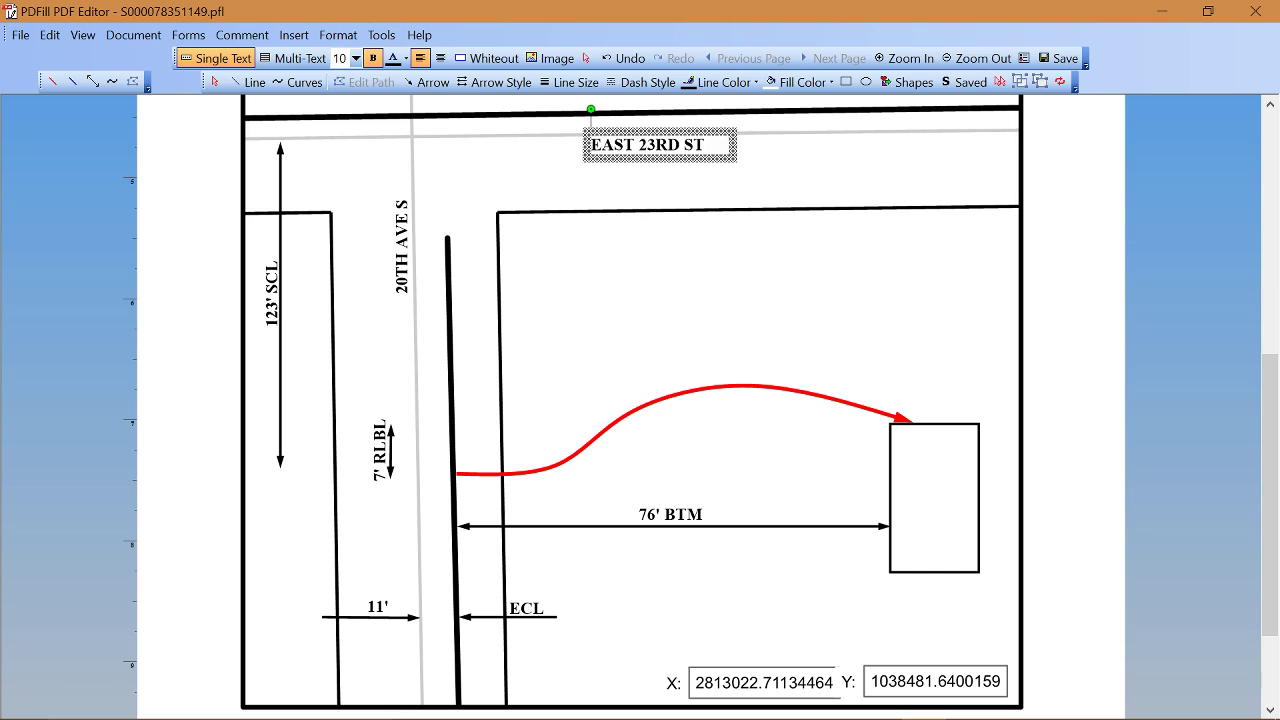
key(Up)
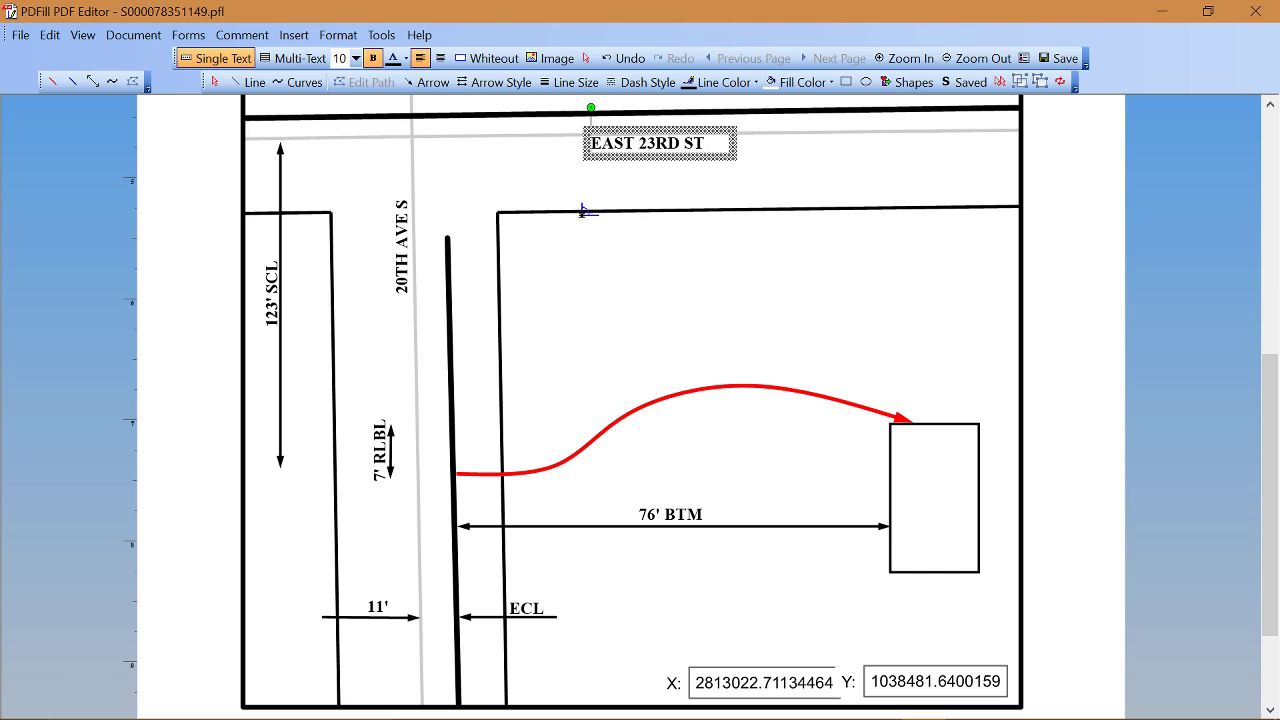
Step: Add a 2" TR418 CL-6 label on the thick line and move it left below 20TH AVE S
click(441, 338)
text(2)
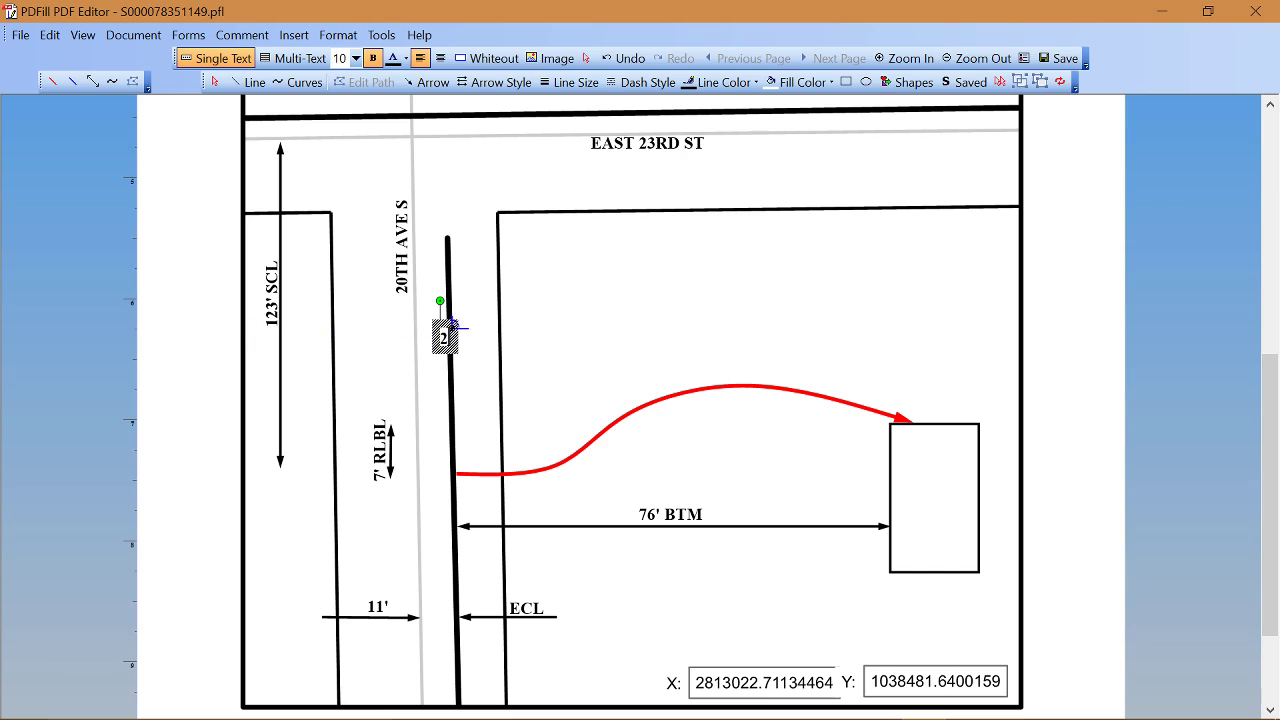
text(")
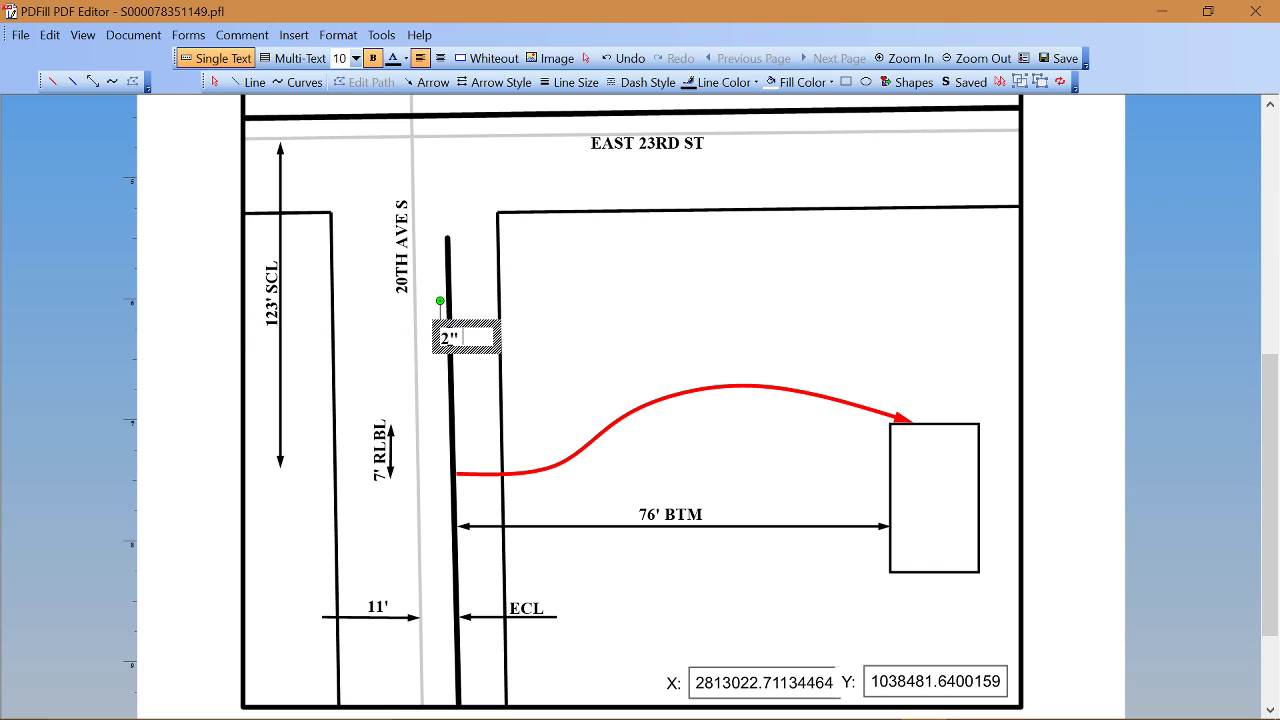
text( TR4)
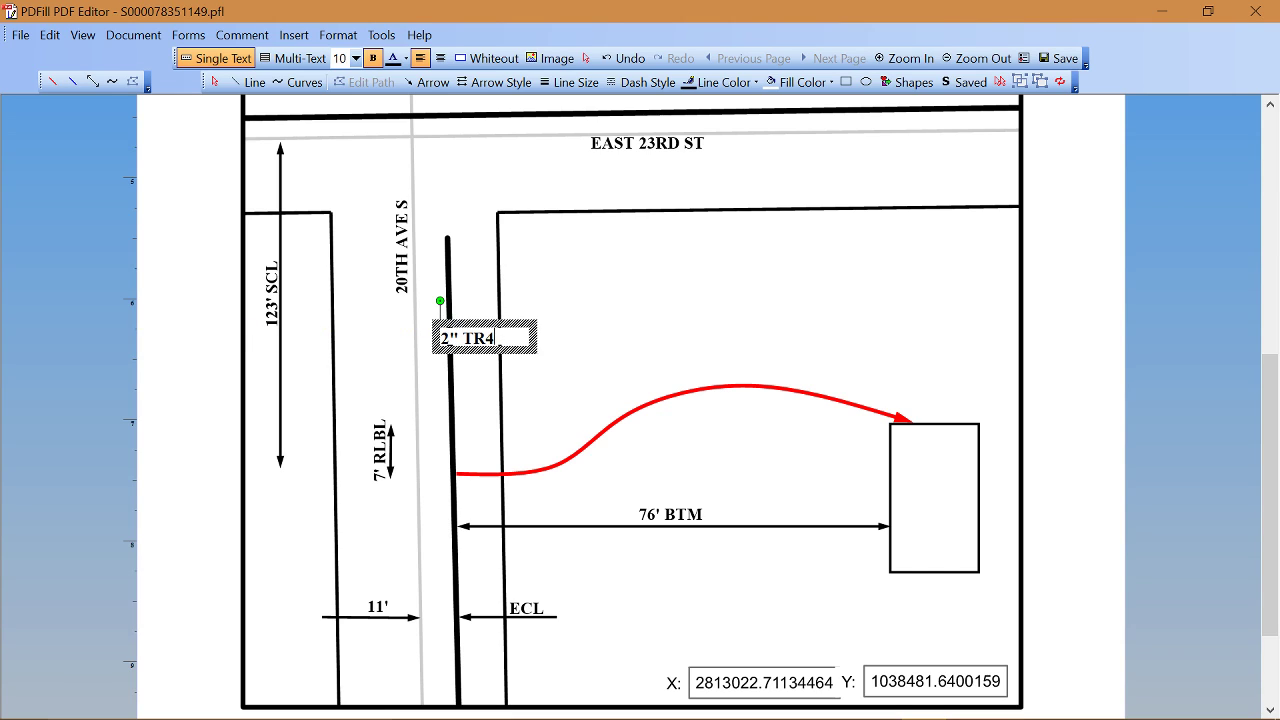
text(18 CL-6)
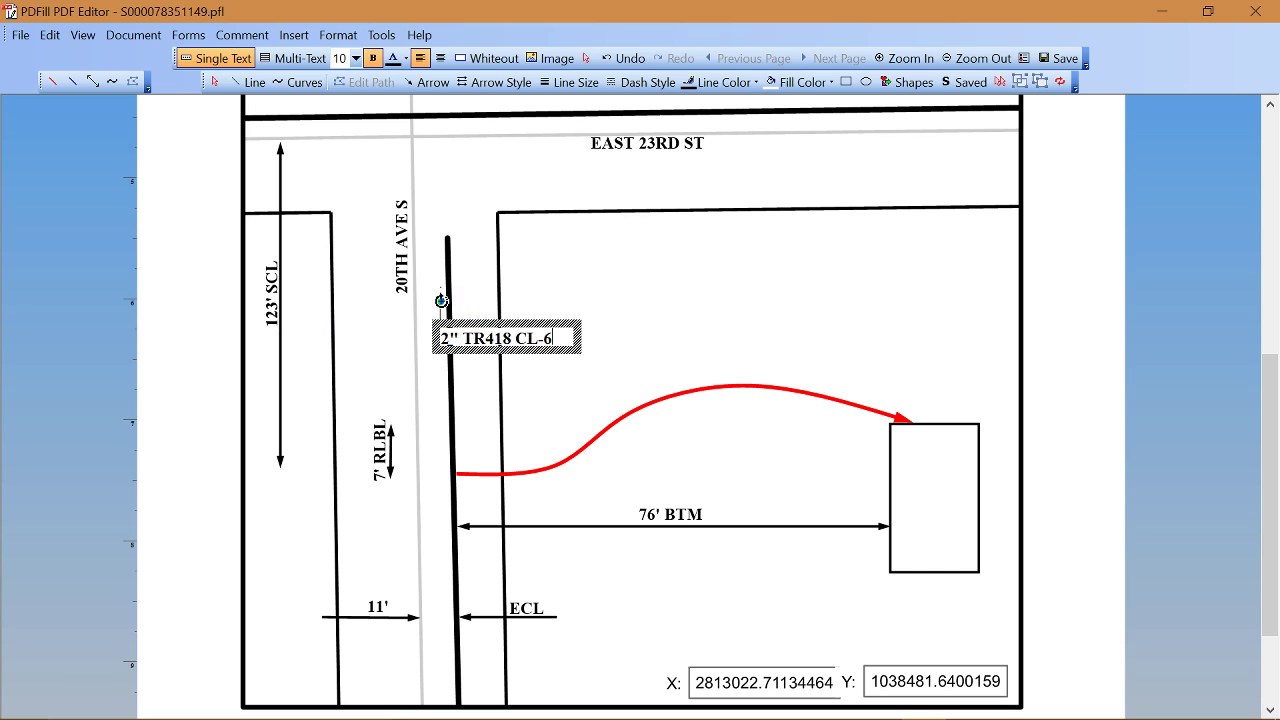
drag(441, 301, 405, 341)
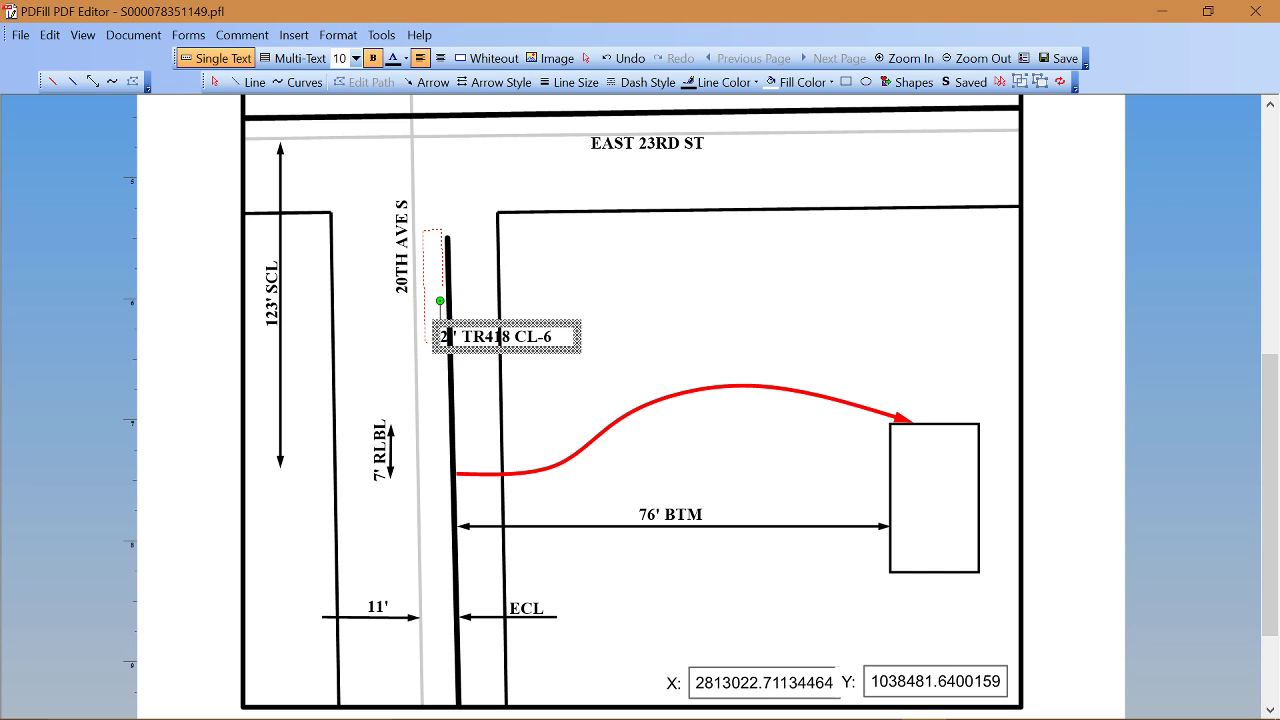
drag(466, 323, 467, 324)
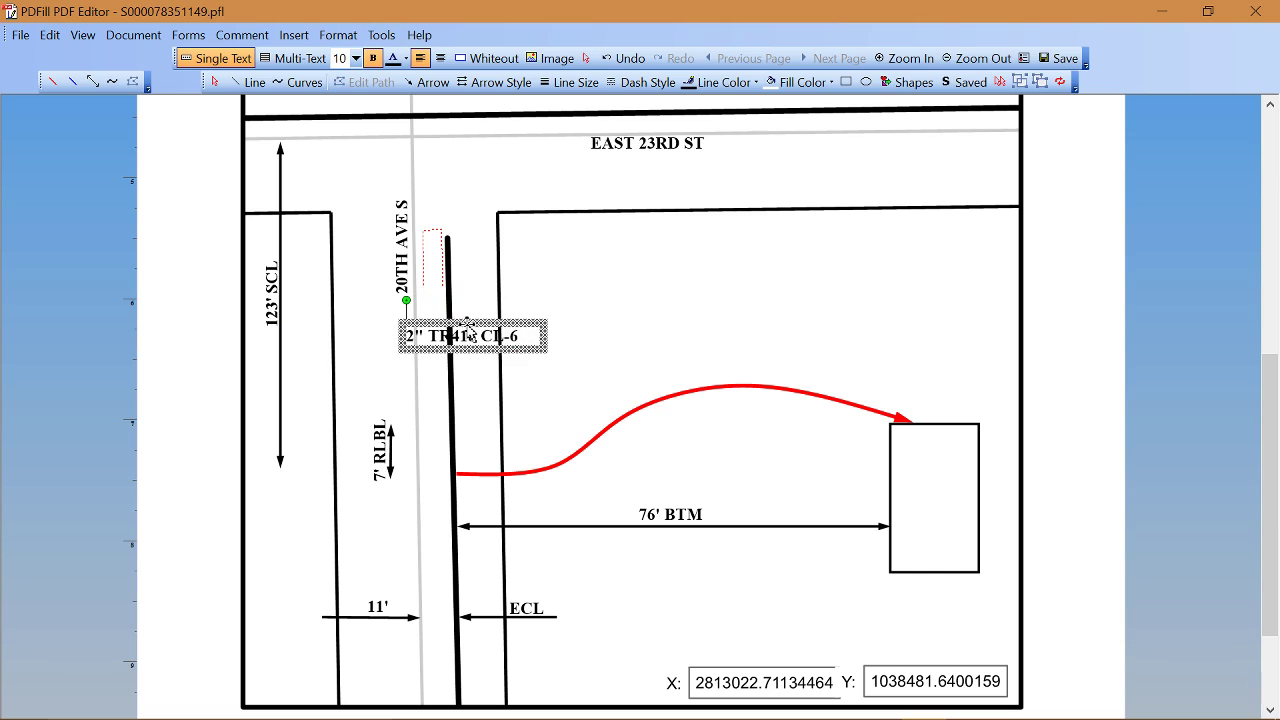
click(586, 58)
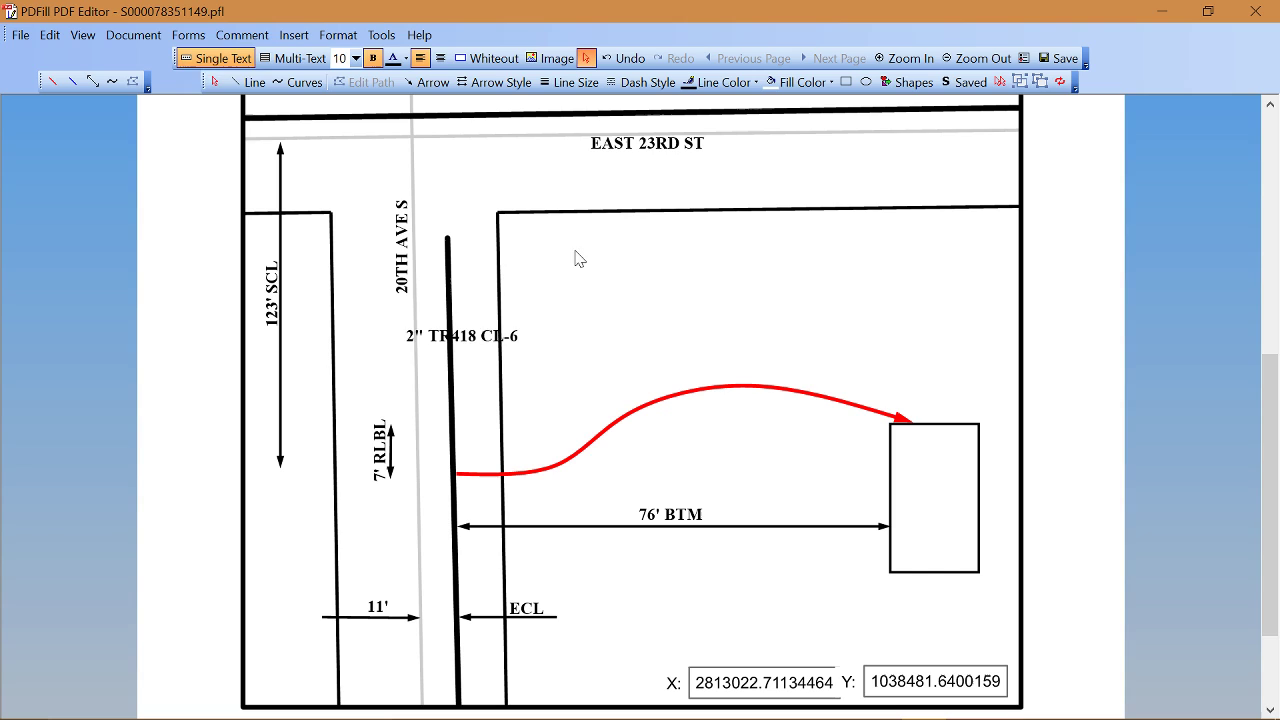
click(421, 348)
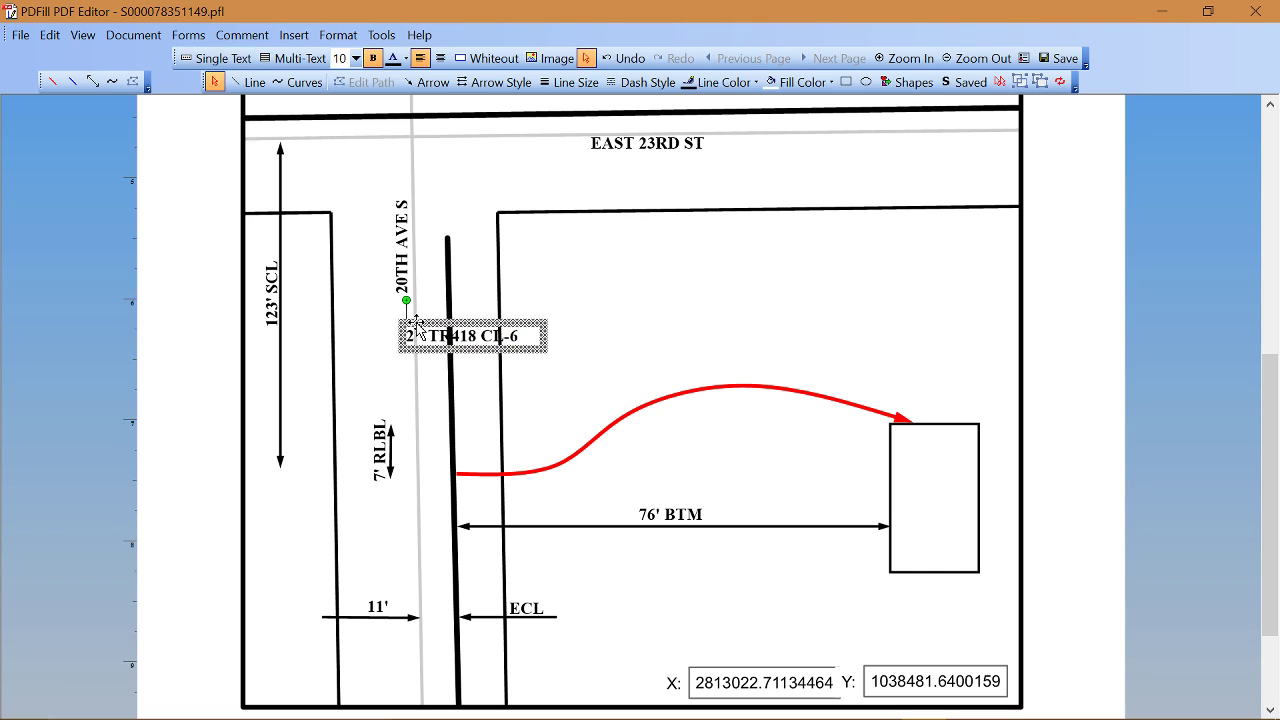
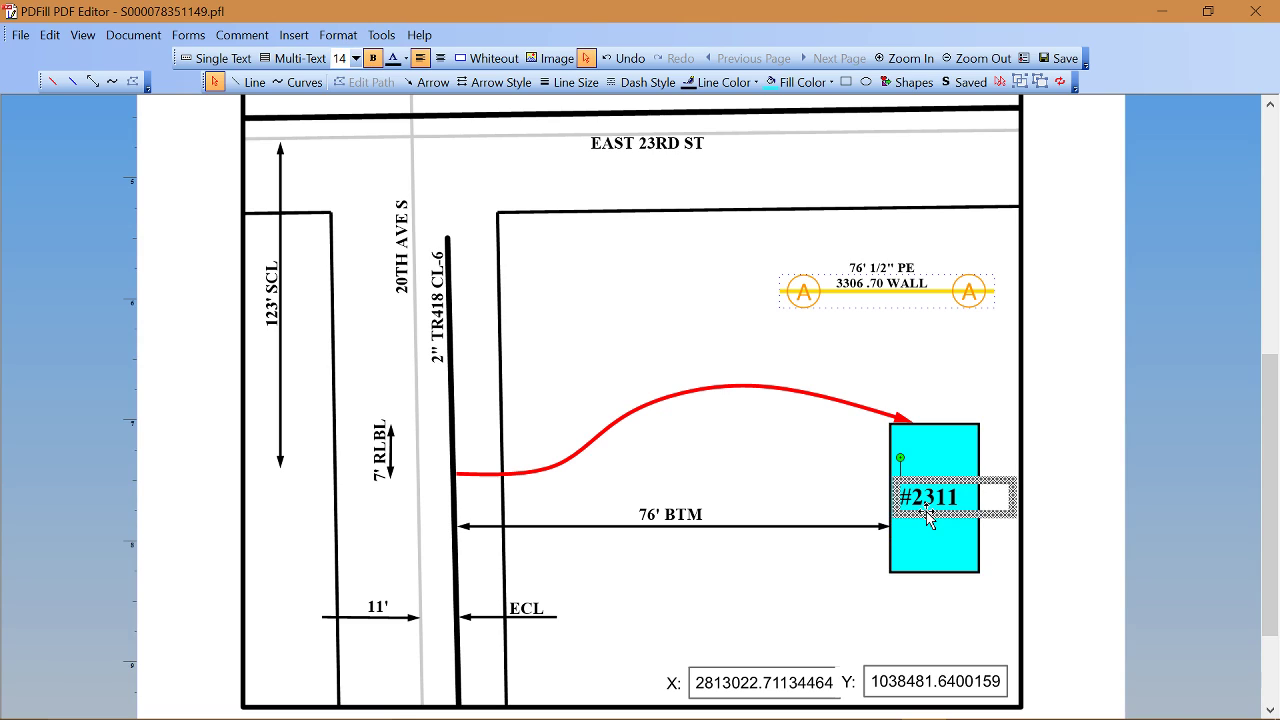
right_click(926, 513)
mouse_move(978, 478)
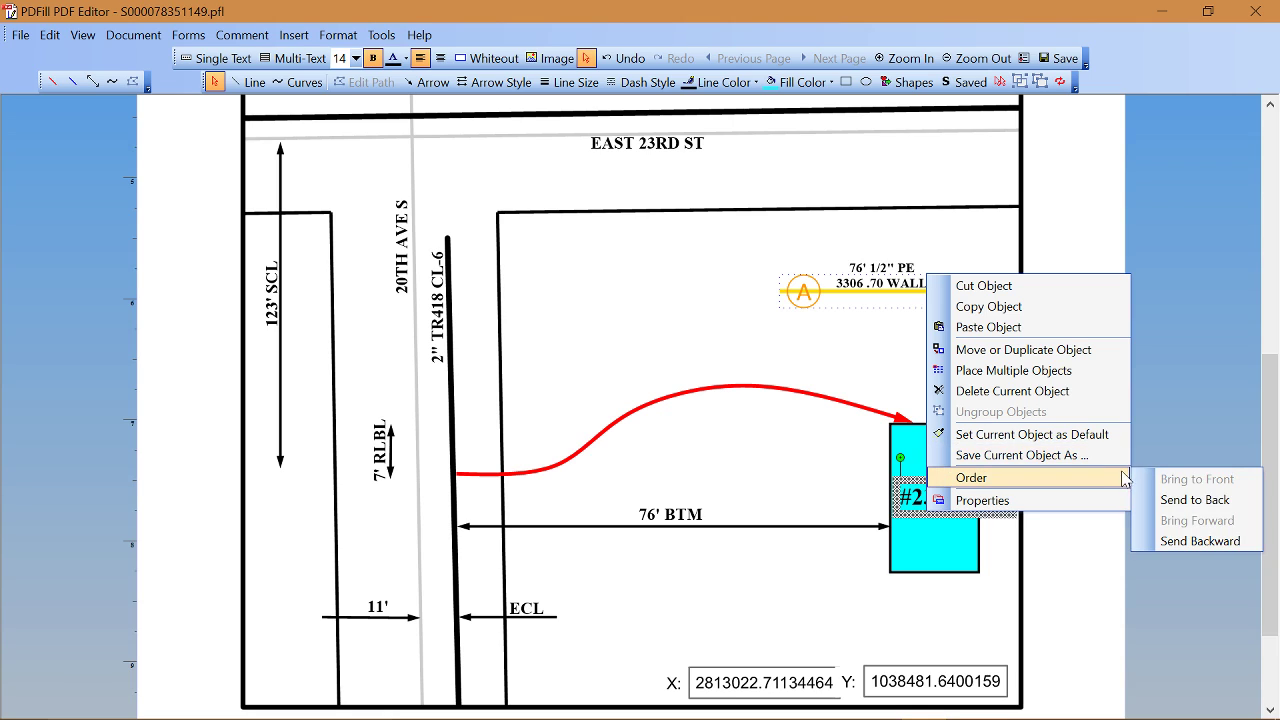
click(1174, 500)
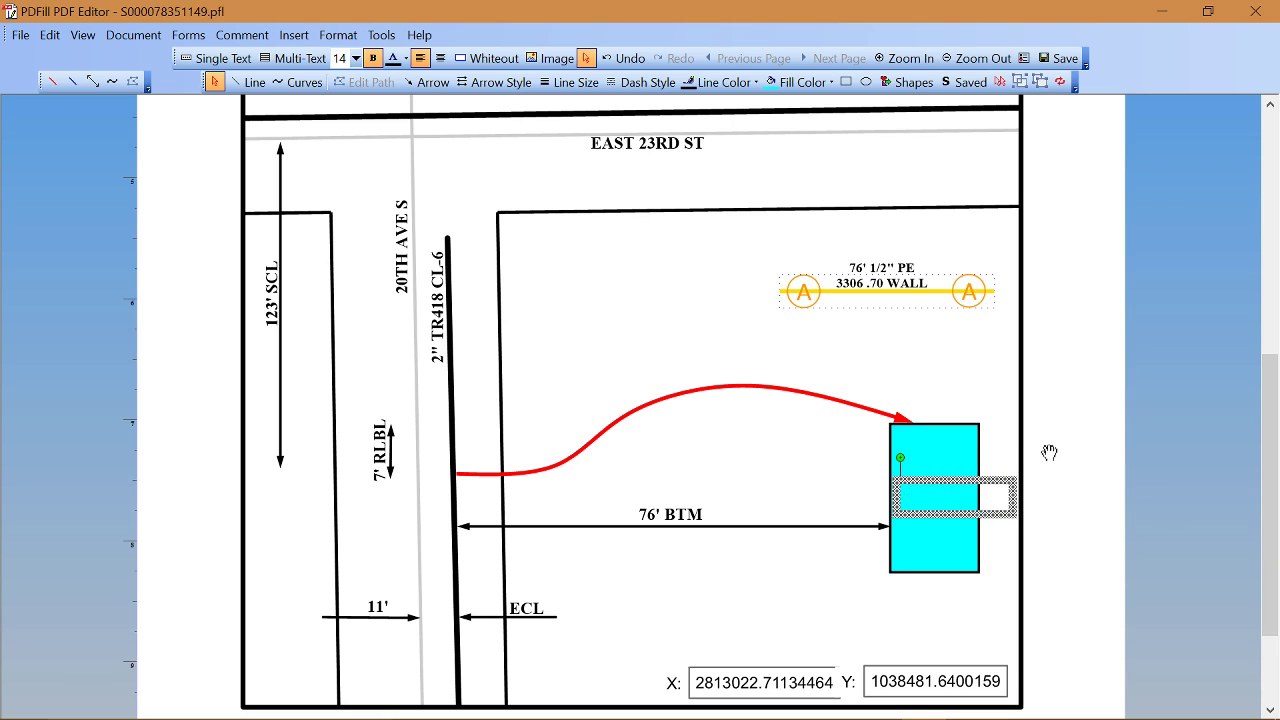
click(993, 393)
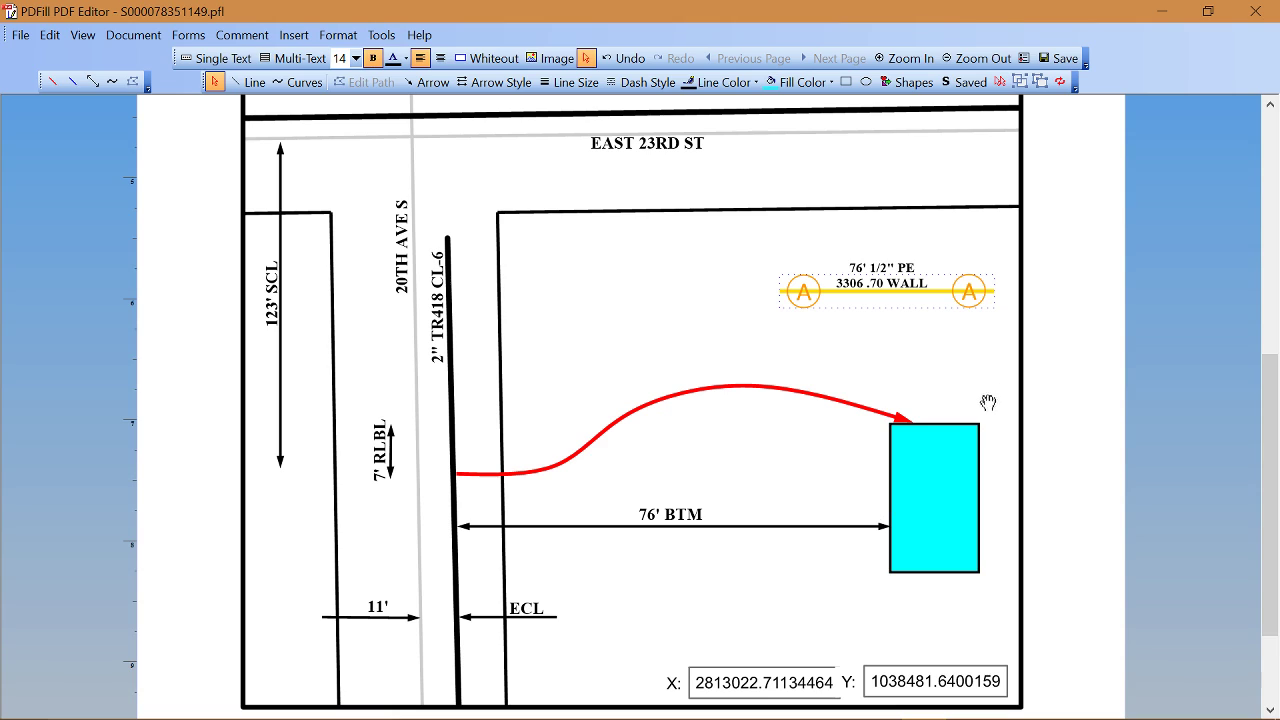
click(929, 455)
click(929, 455)
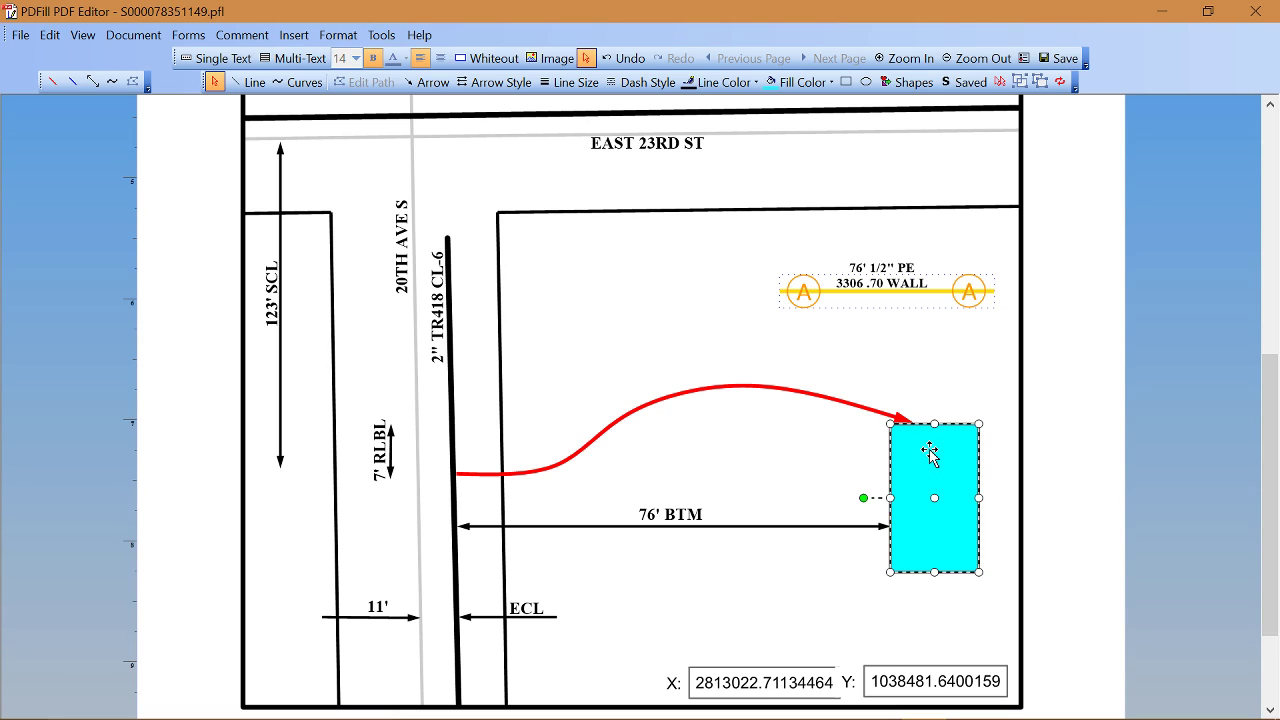
right_click(930, 451)
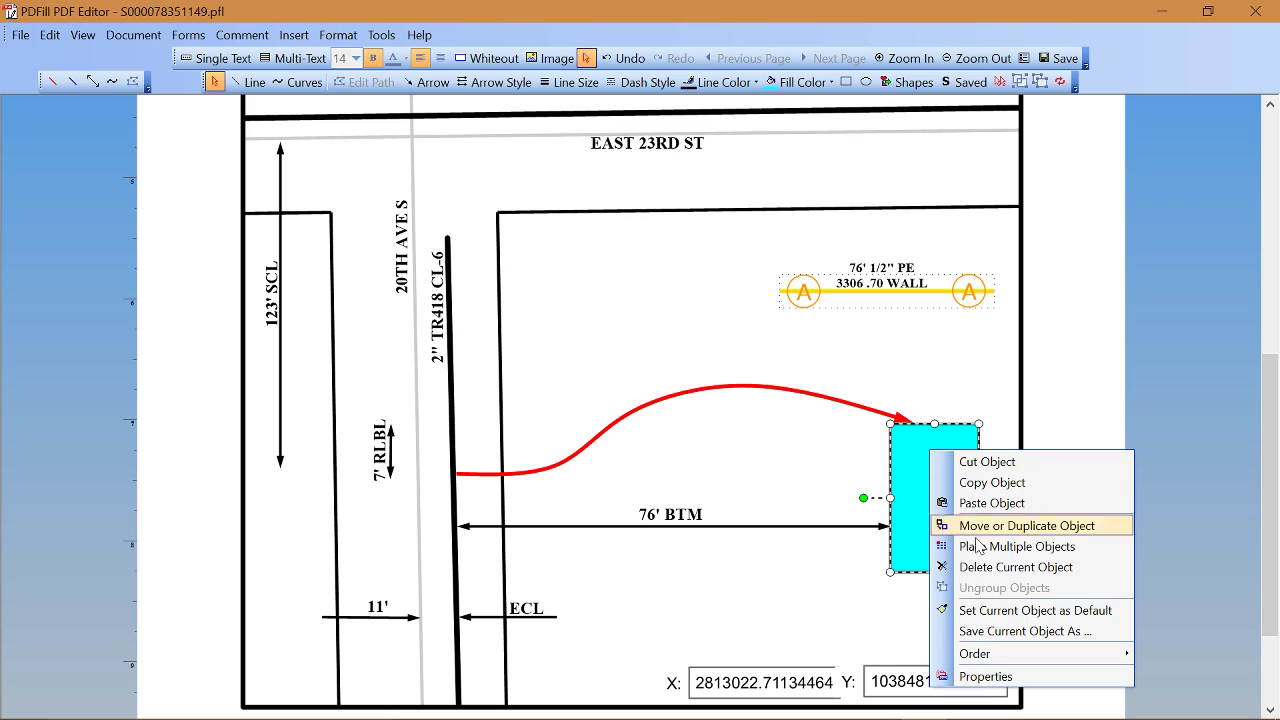
mouse_move(990, 657)
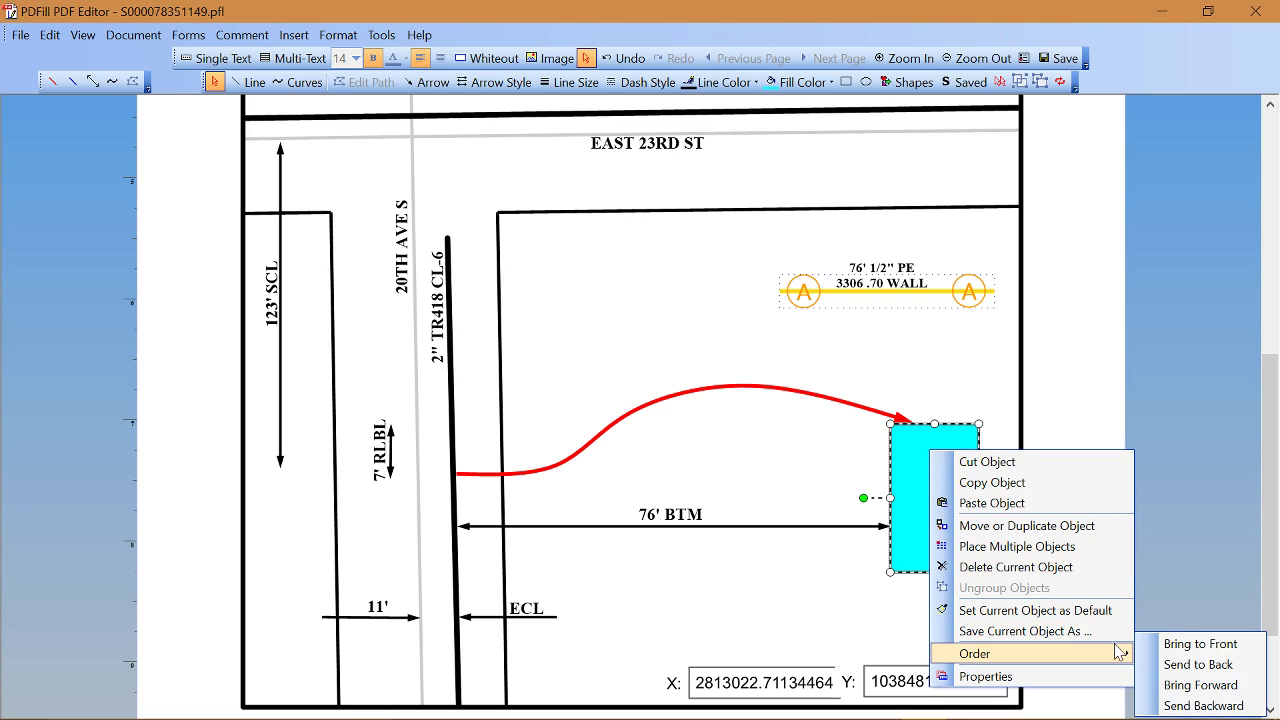
click(1174, 664)
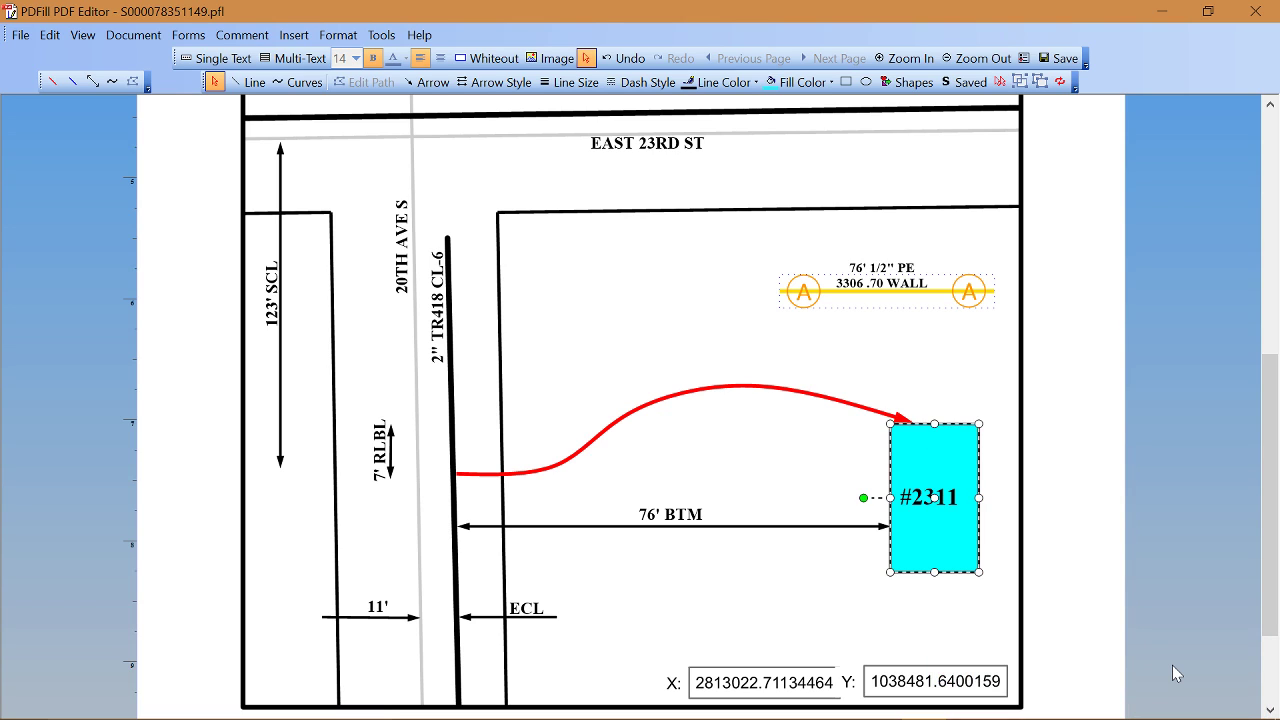
click(975, 355)
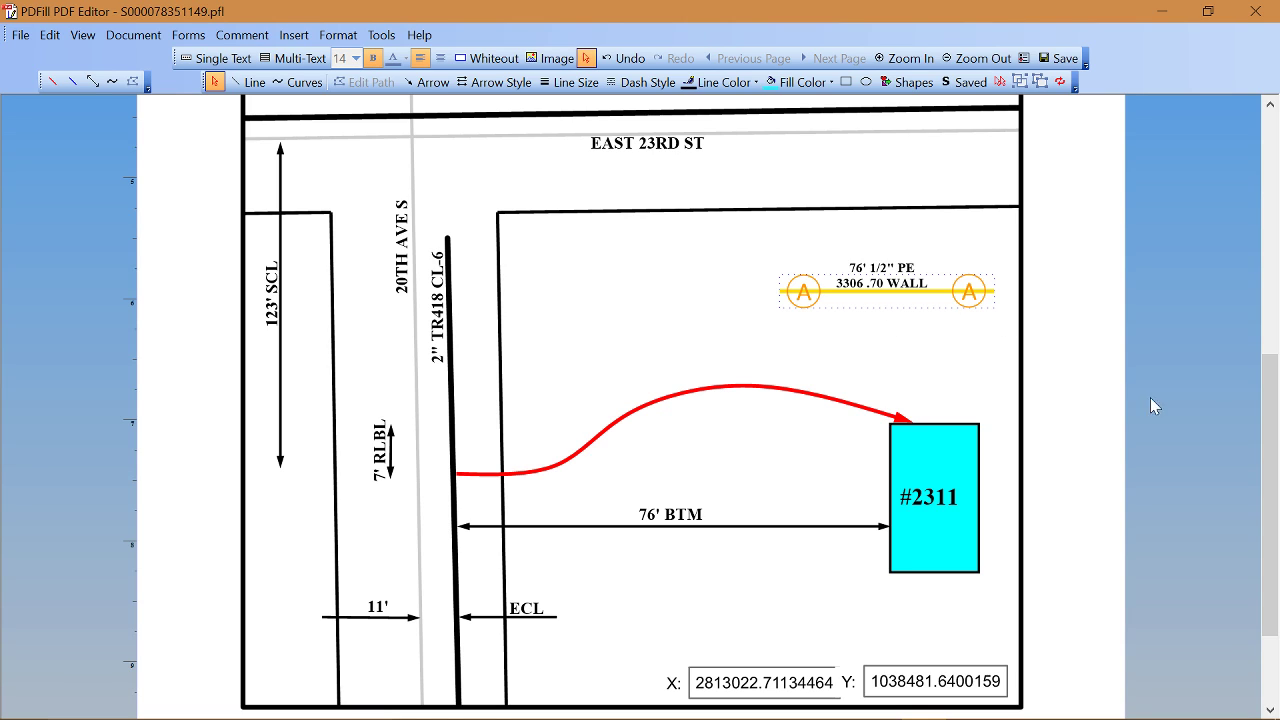
drag(1273, 422, 1273, 421)
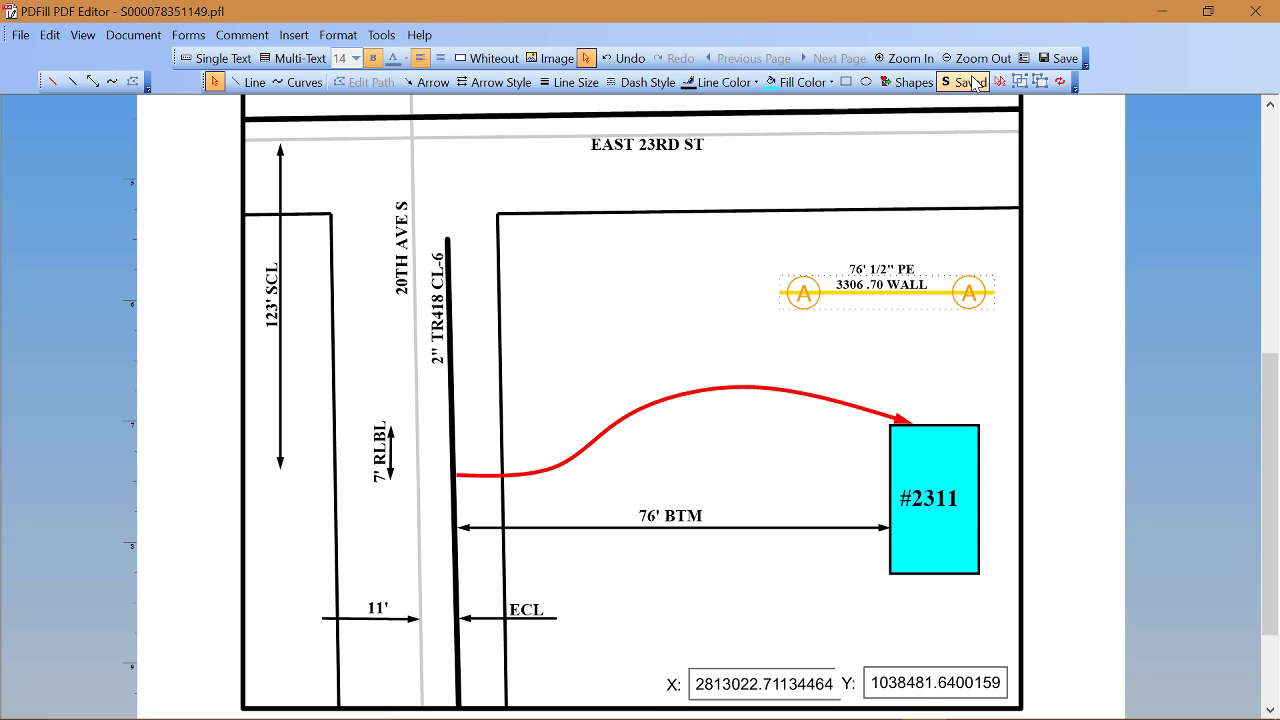
Step: Place the saved EFV symbol on the drawing
click(970, 83)
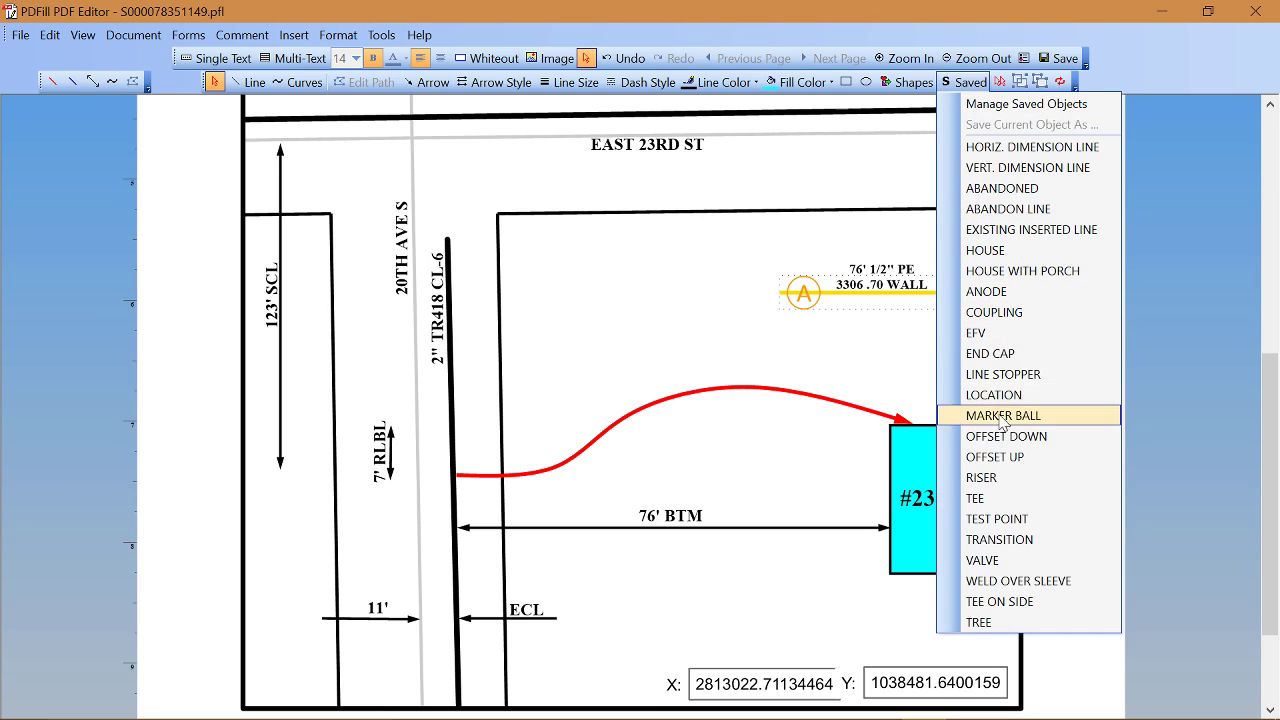
click(985, 335)
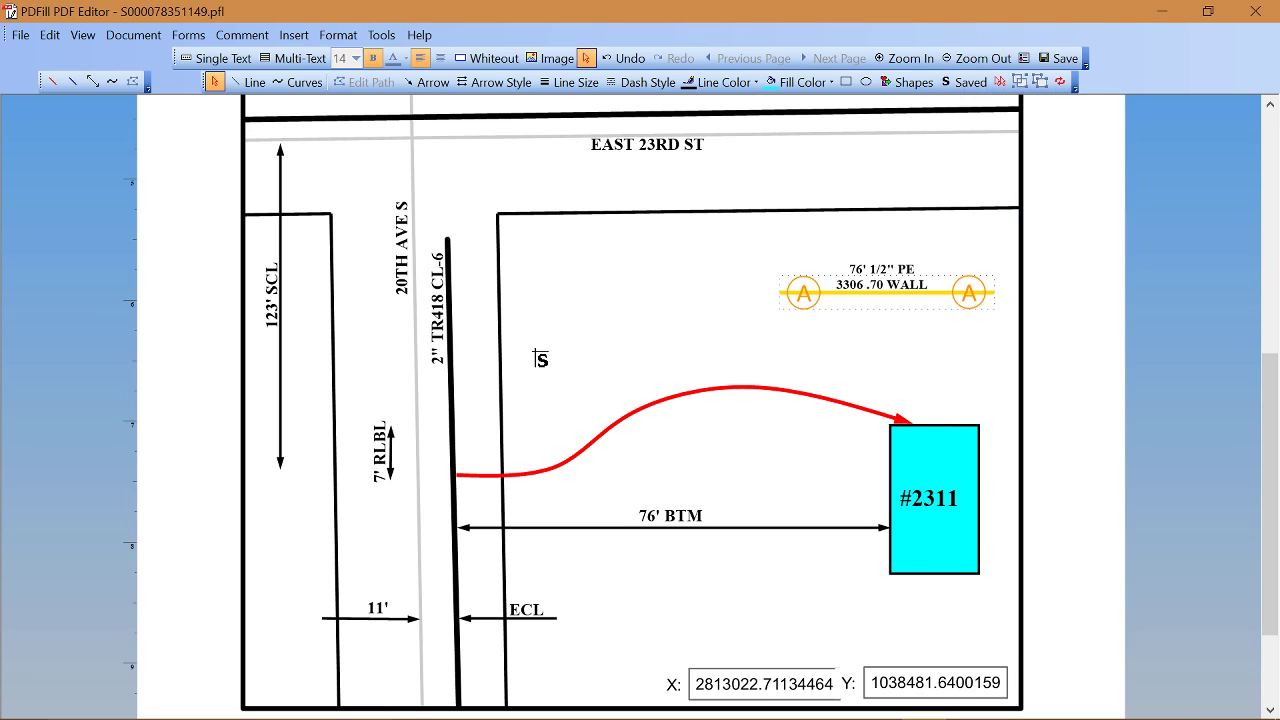
click(540, 333)
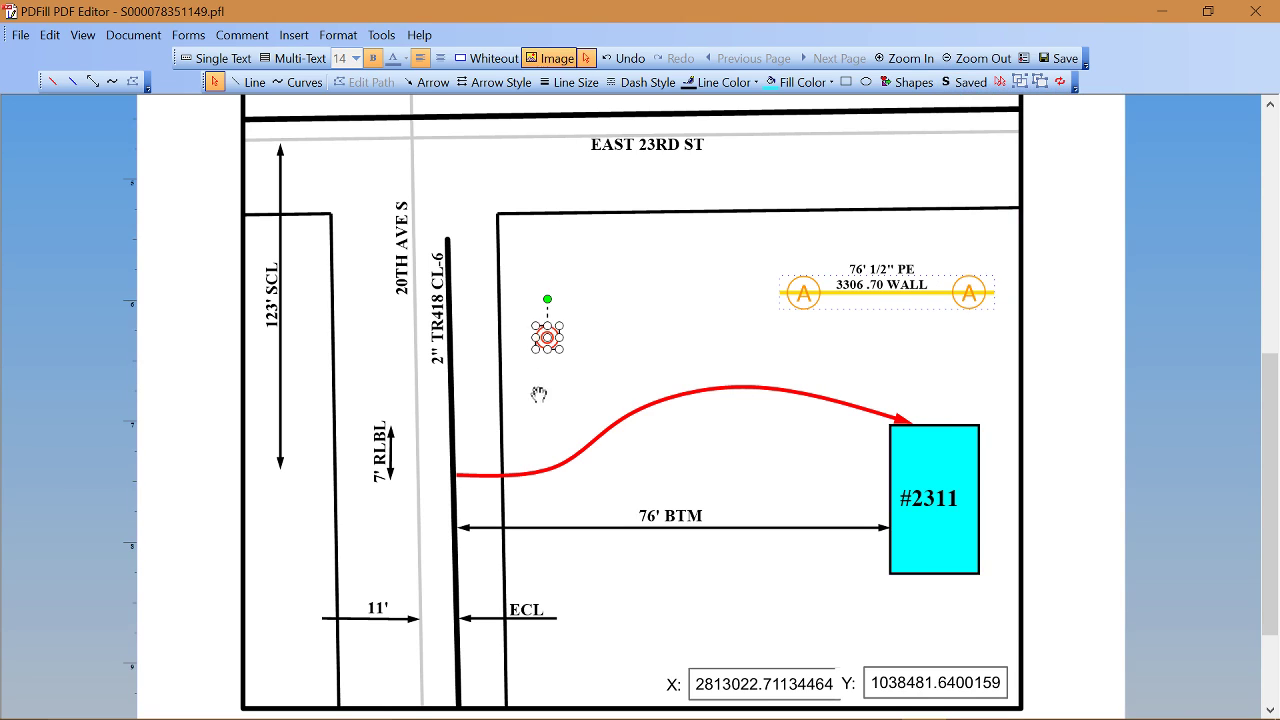
click(657, 338)
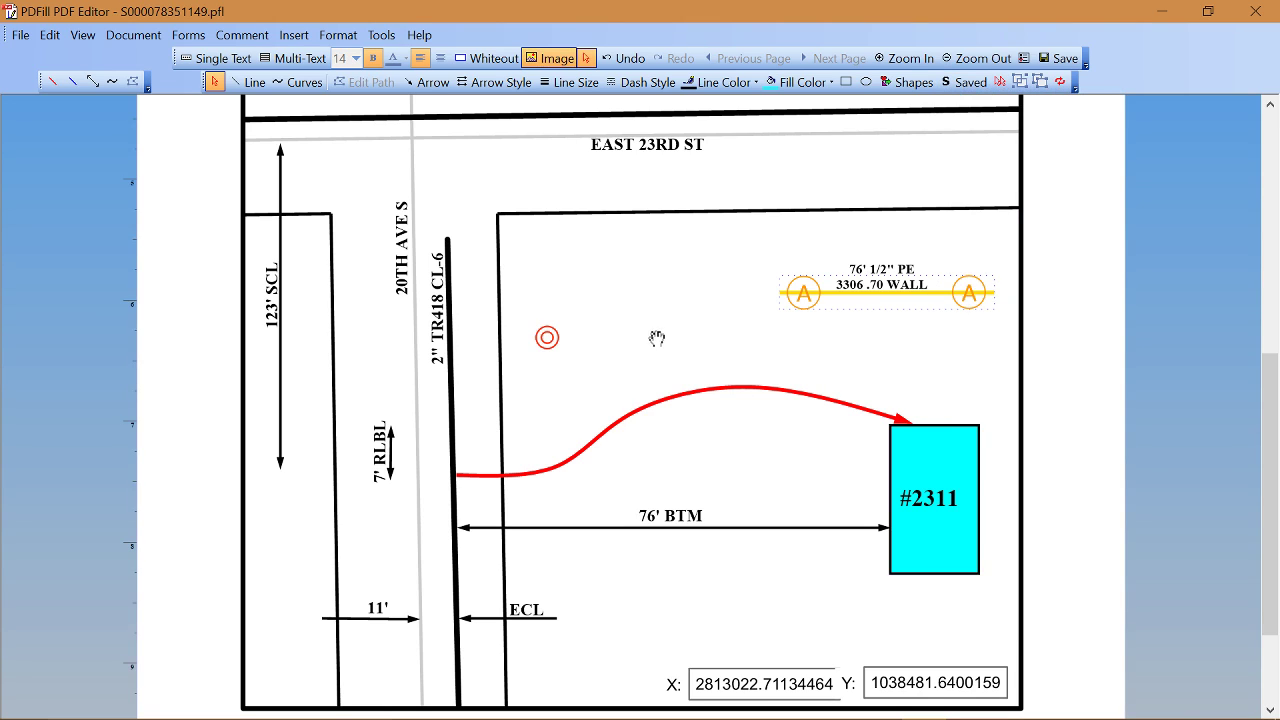
Step: Enlarge and slightly rotate the EFV symbol, then nudge it onto the red line's start
click(548, 338)
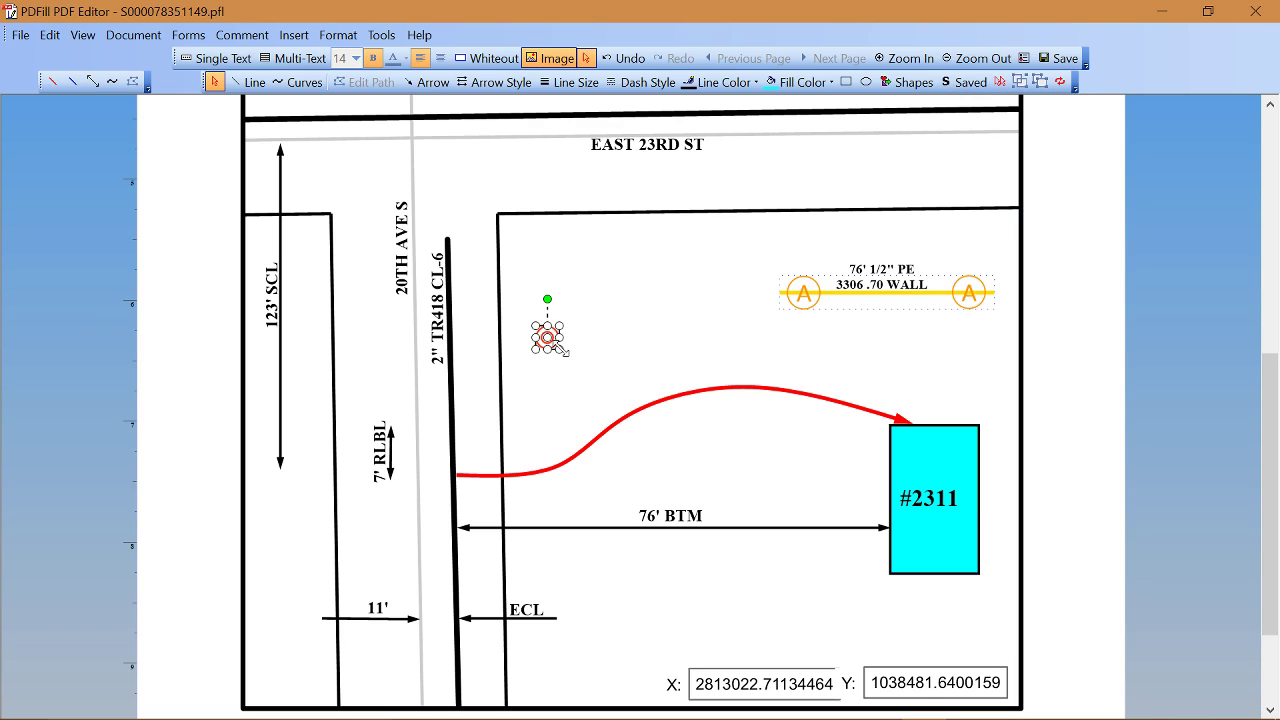
mouse_move(561, 348)
mouse_down()
mouse_move(580, 370)
mouse_move(569, 359)
mouse_up()
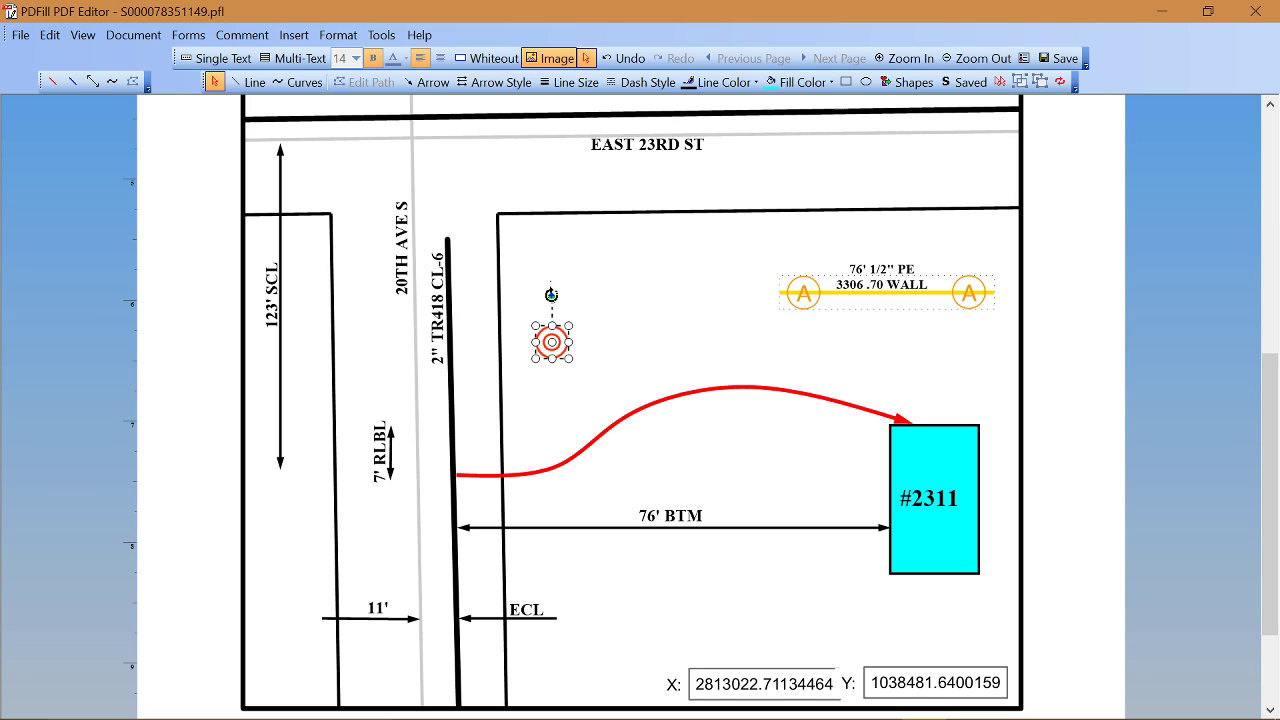
drag(567, 300, 578, 307)
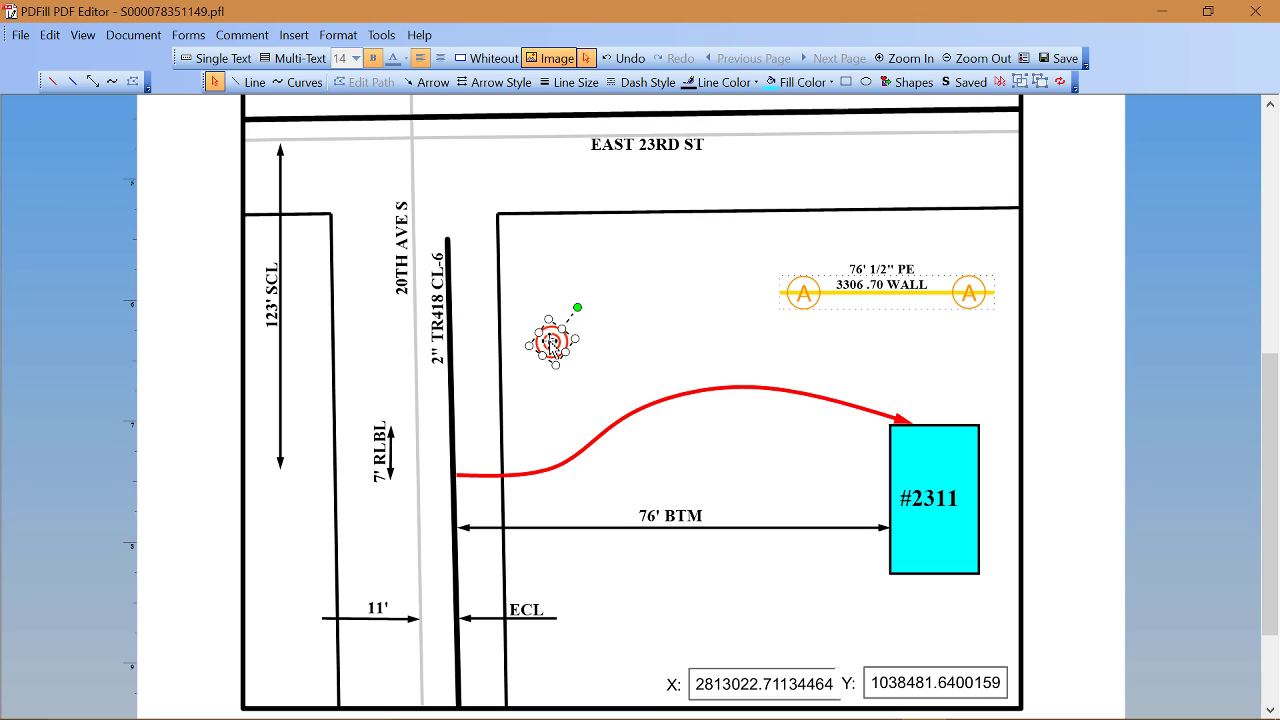
drag(473, 459, 476, 470)
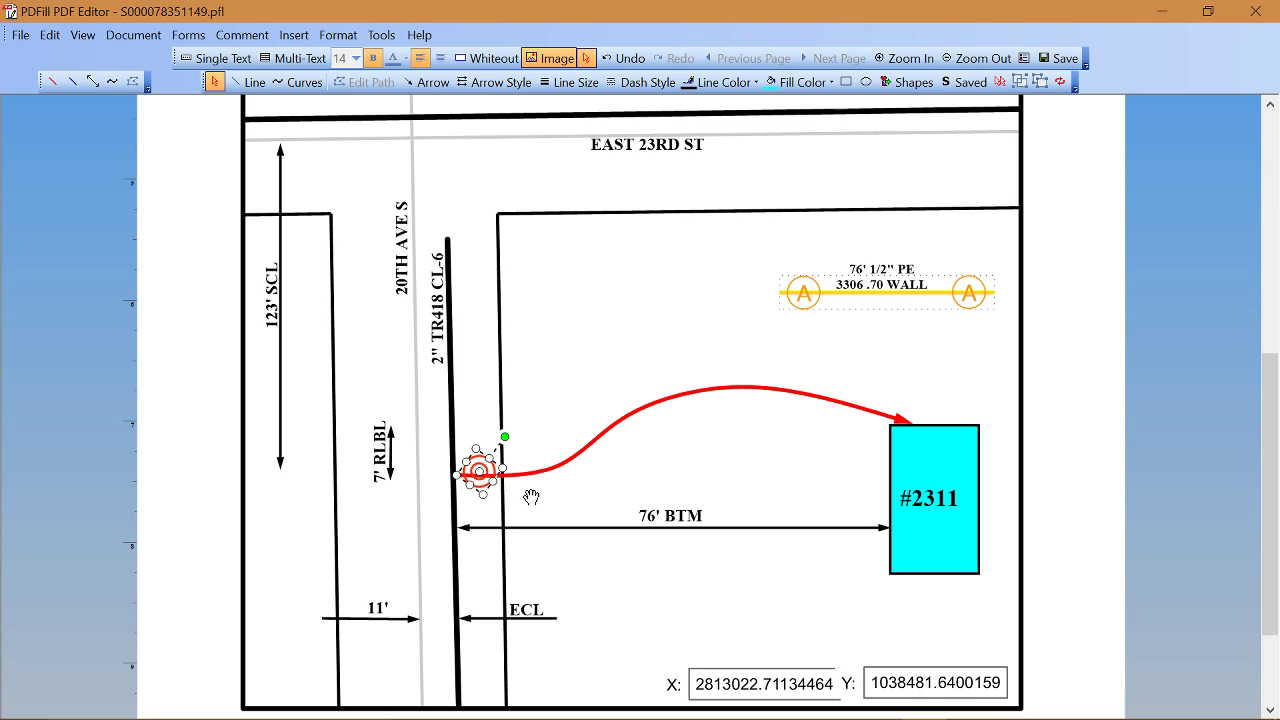
key(Down)
key(Down)
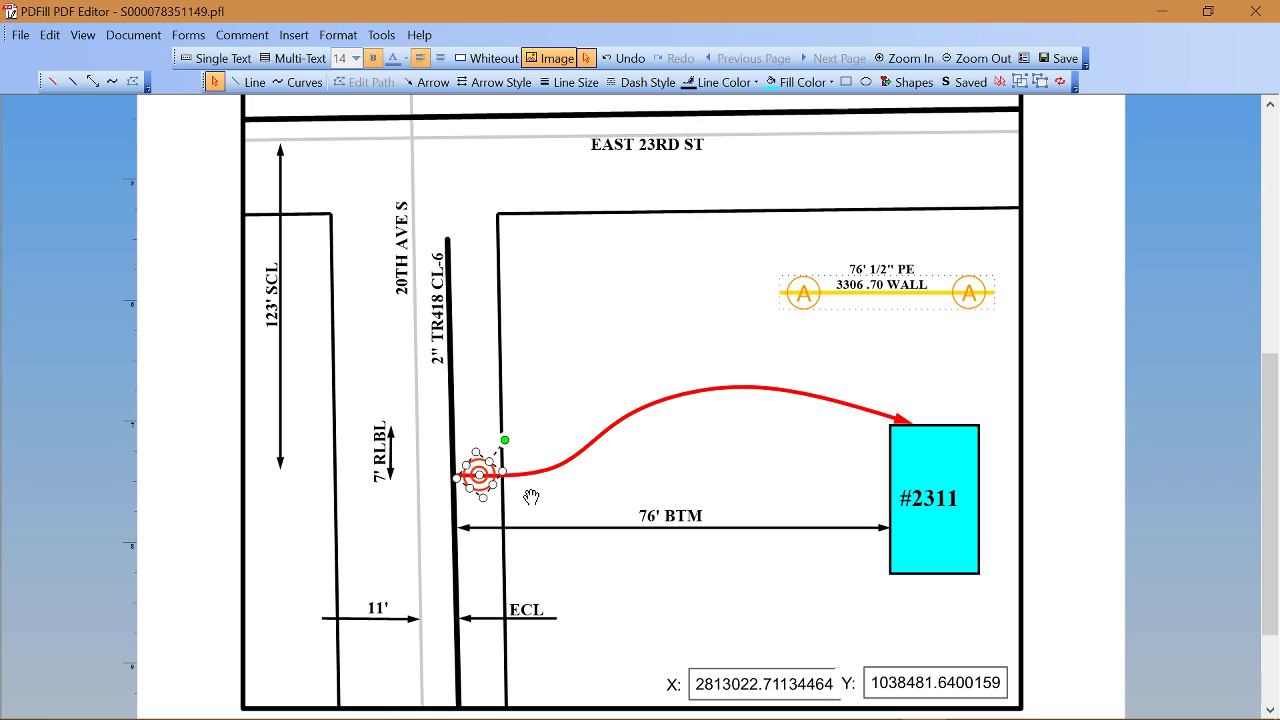
key(Left)
key(Left)
key(Left)
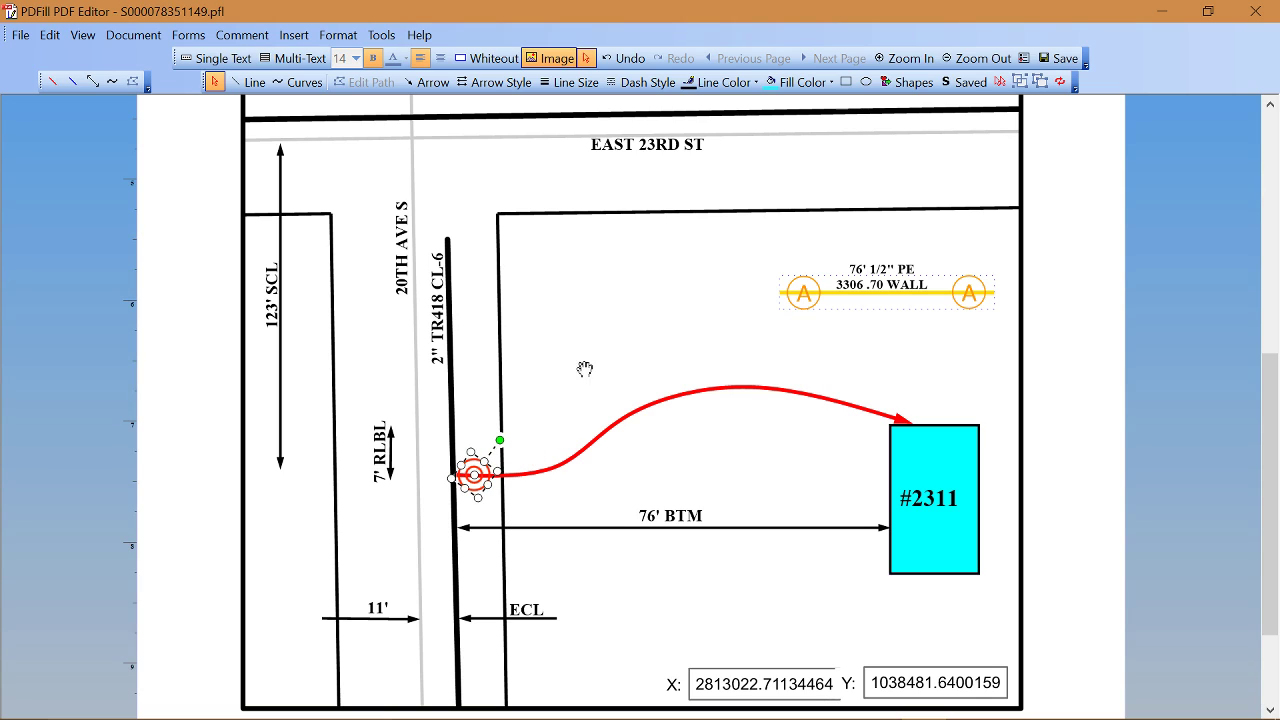
click(593, 366)
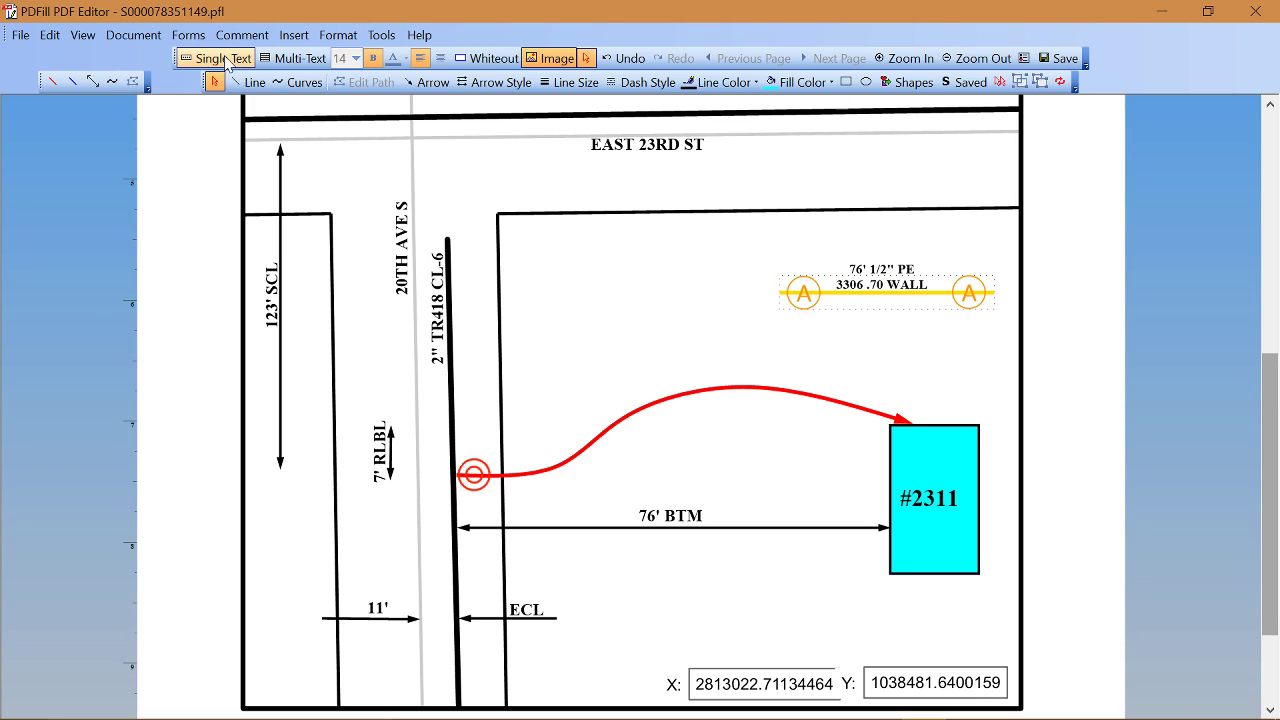
Step: Add size-10 single-line labels 76', 1/2", PE, 2406 and 2708 along the red line
click(220, 58)
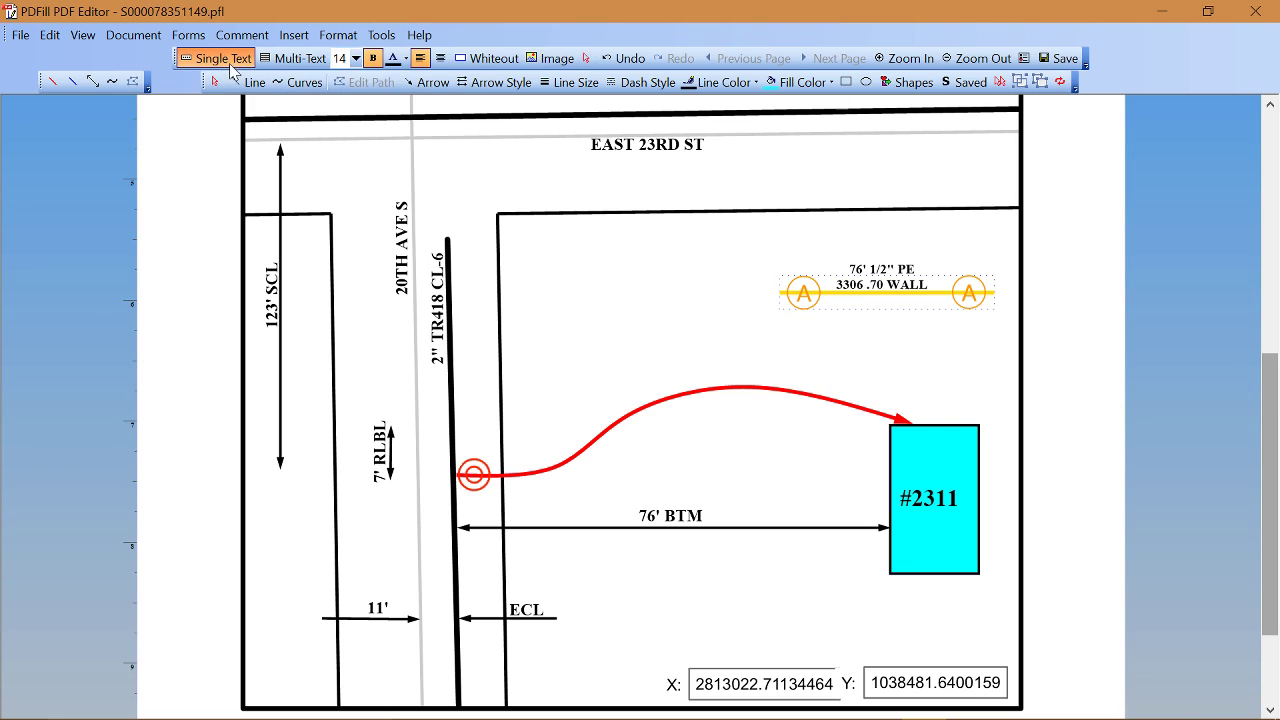
click(581, 441)
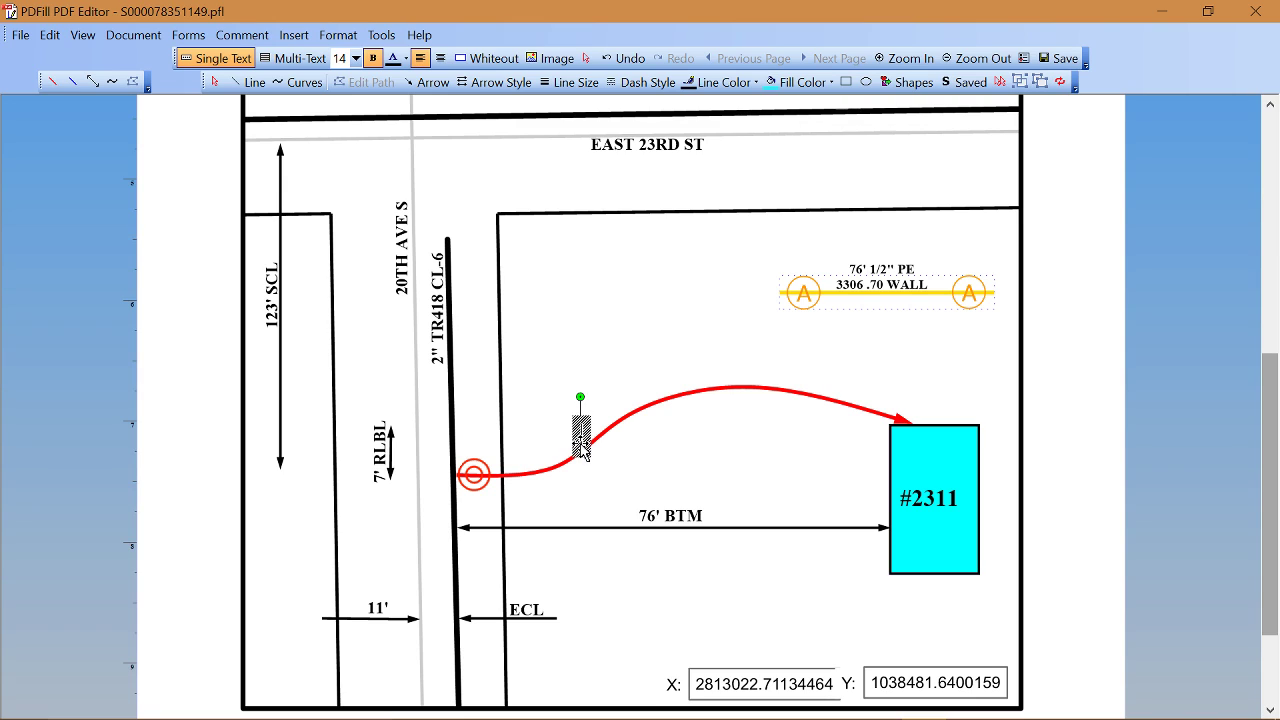
click(356, 58)
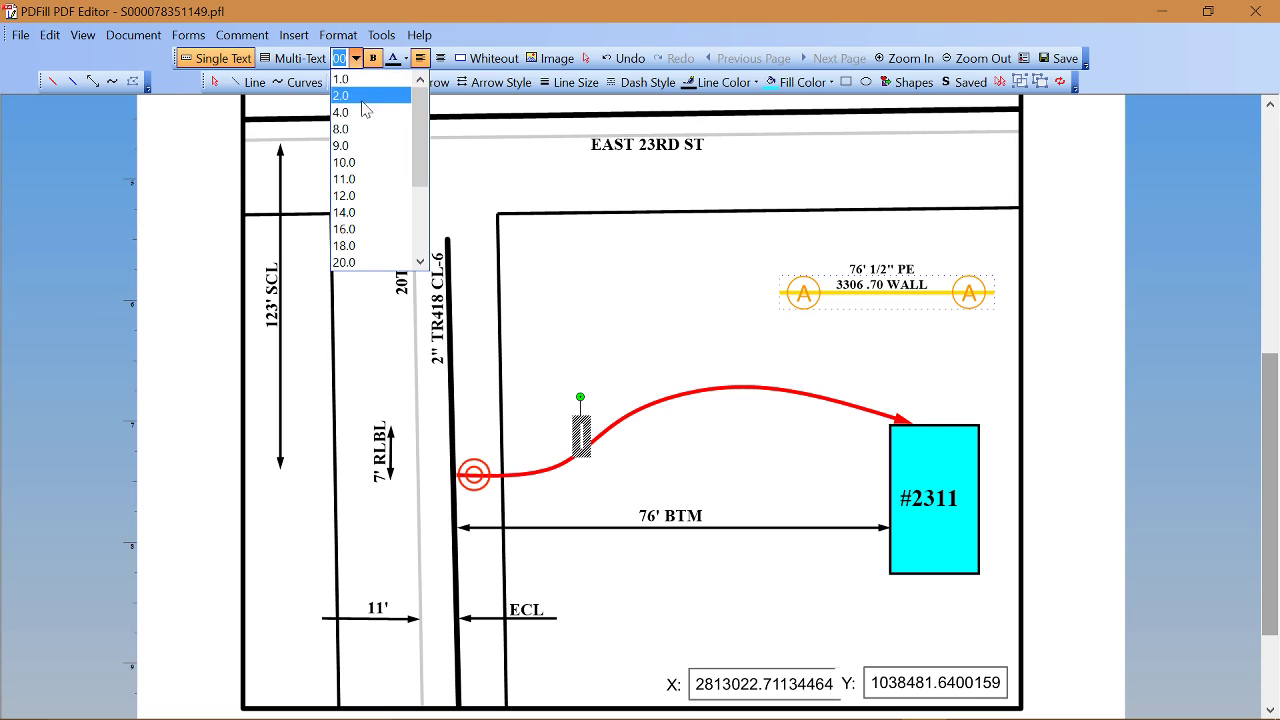
click(359, 162)
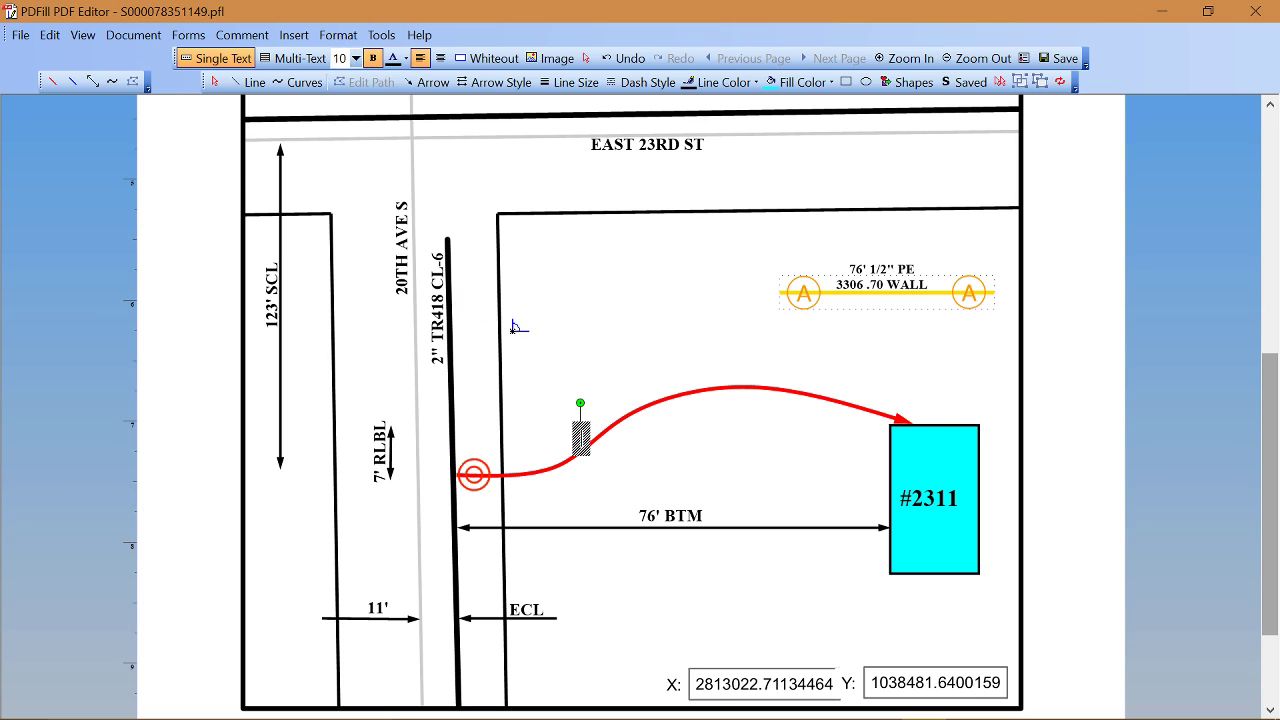
text(76)
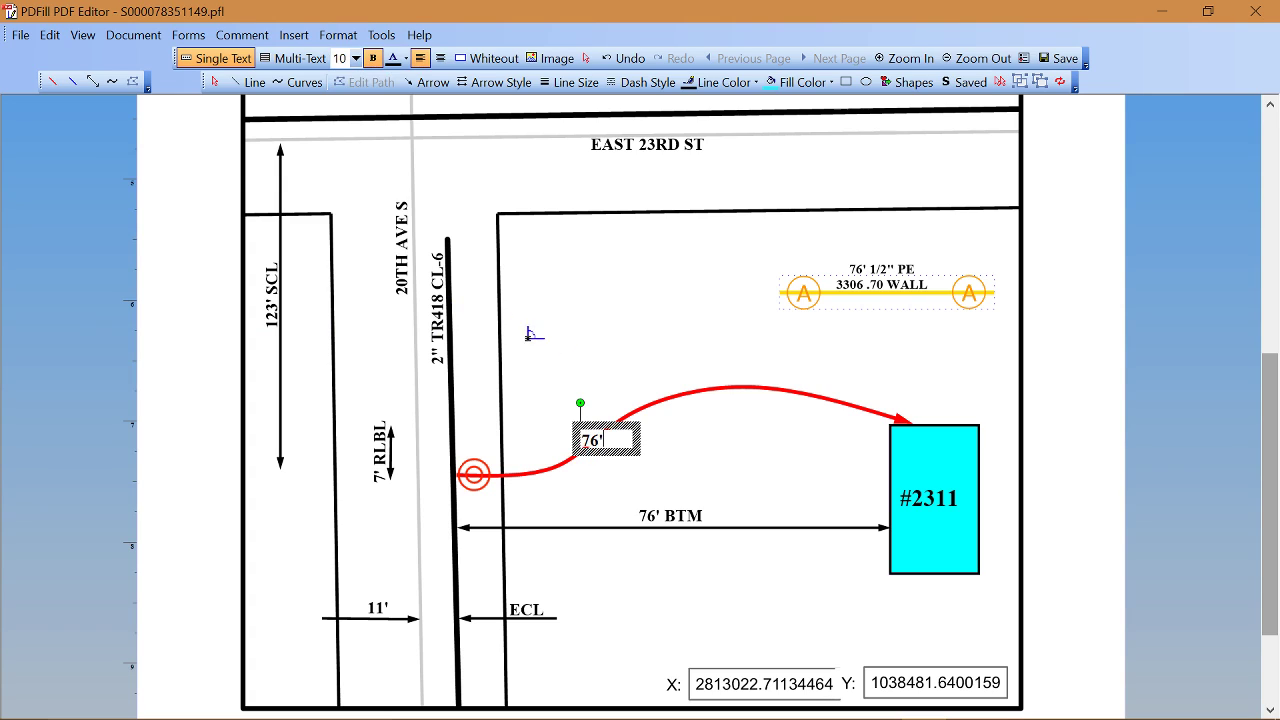
click(633, 406)
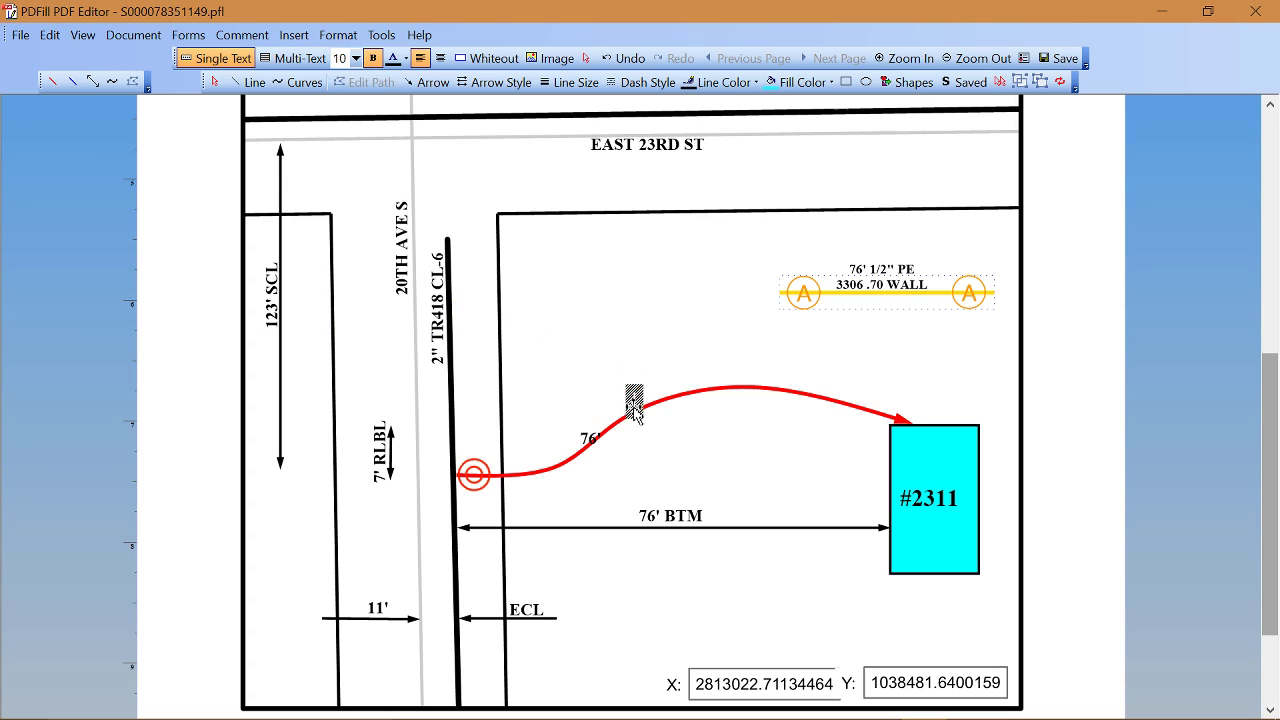
text(1/2")
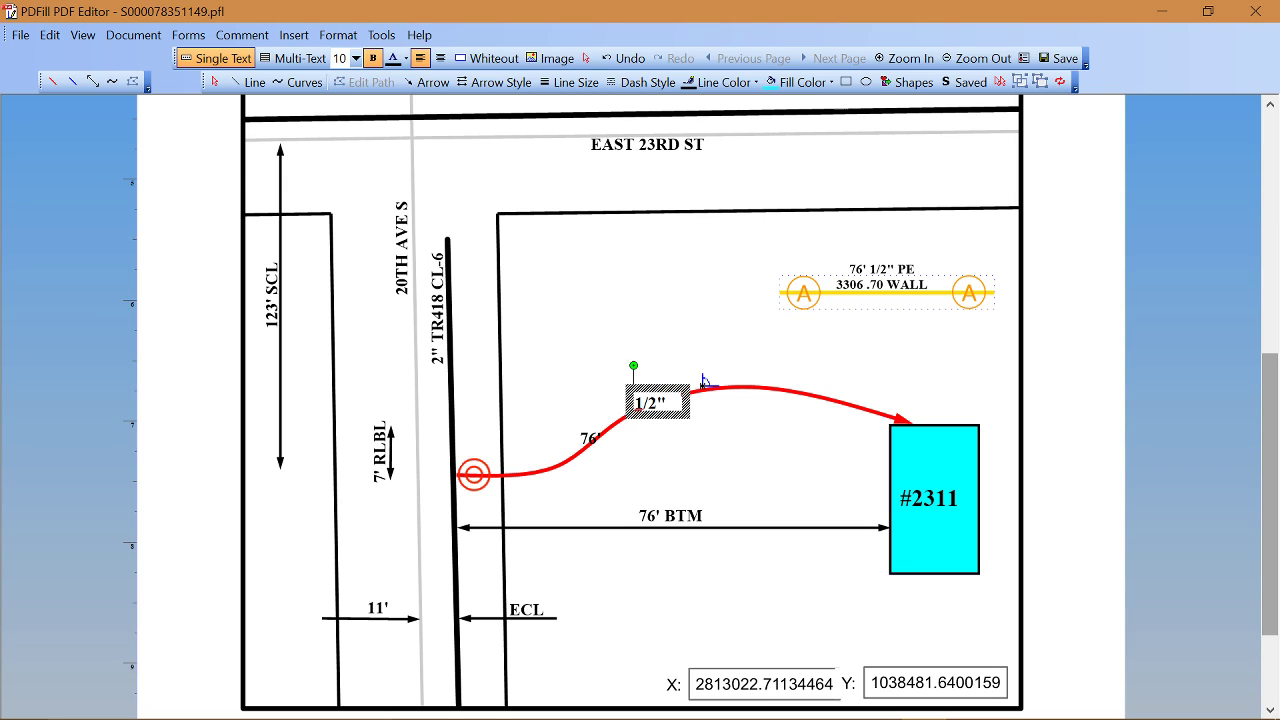
click(703, 378)
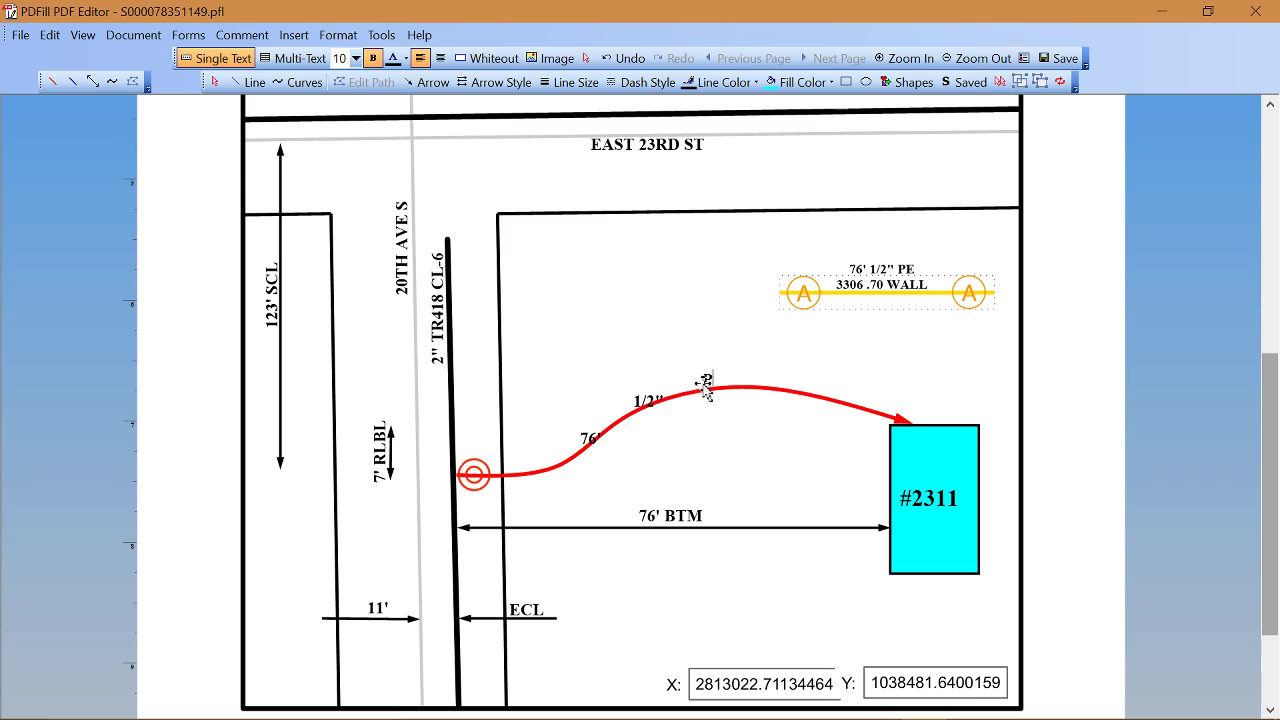
text(PE)
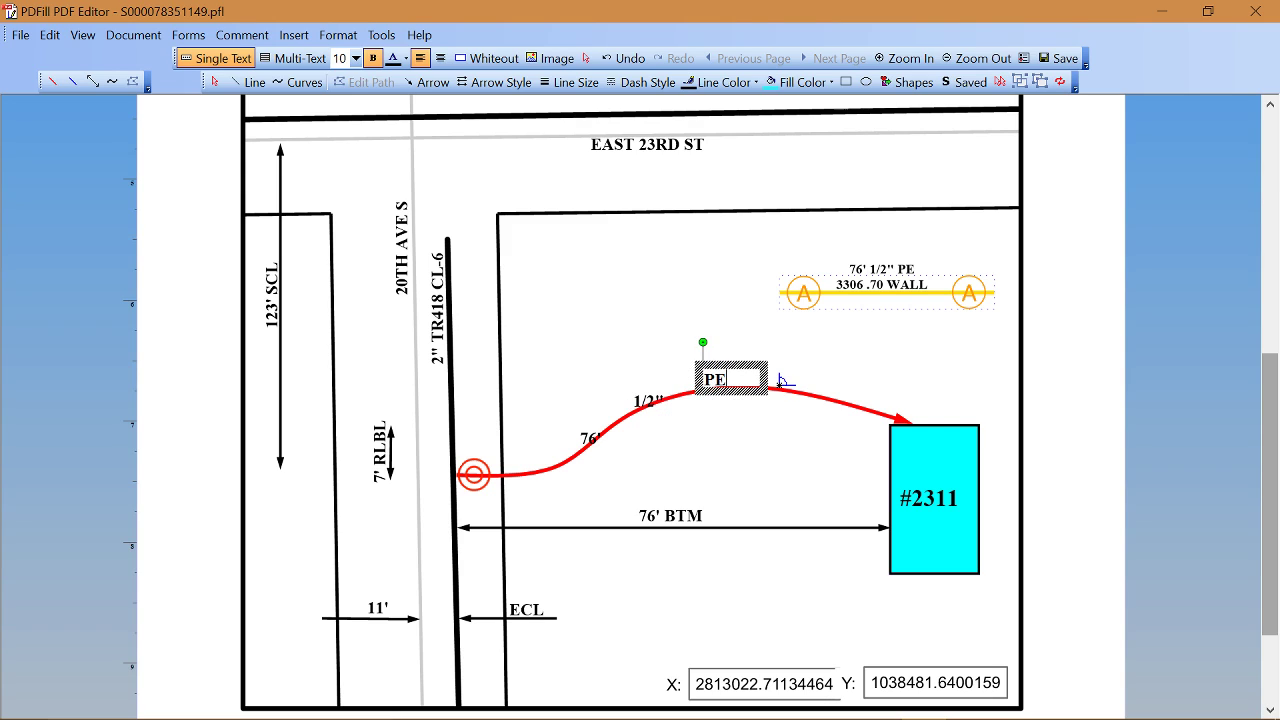
click(784, 381)
text(2406)
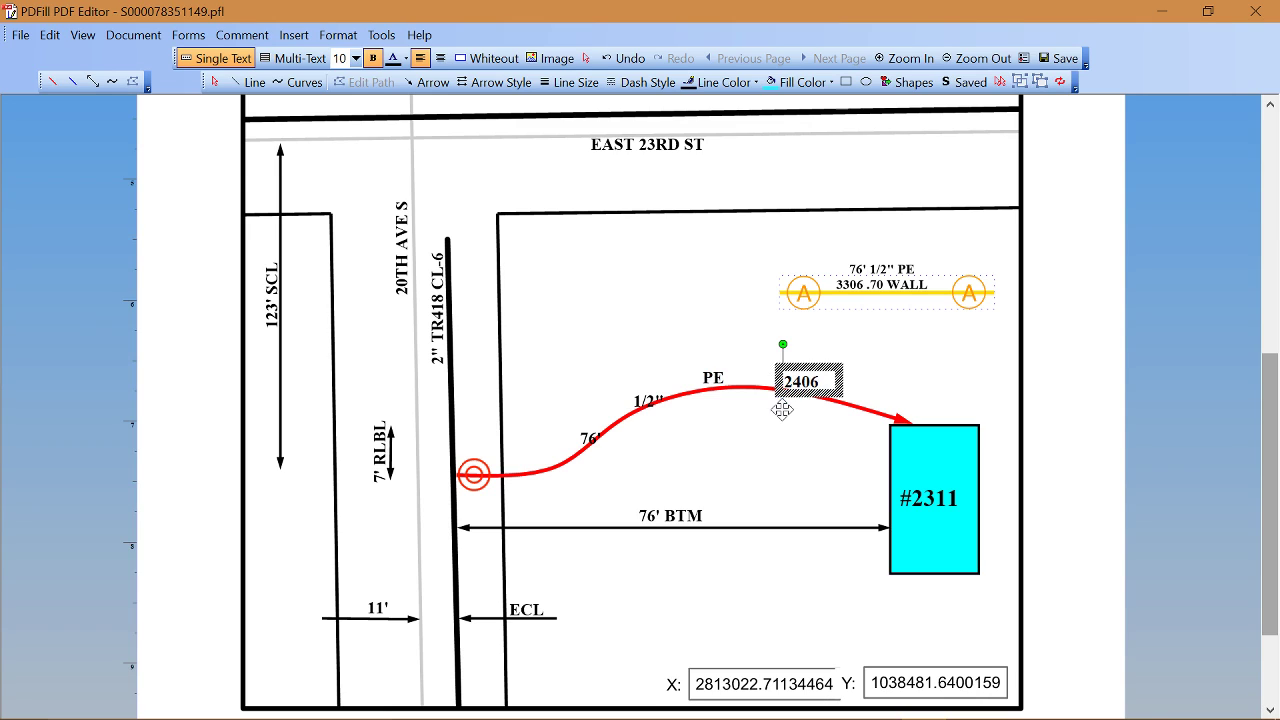
click(783, 406)
text(2708)
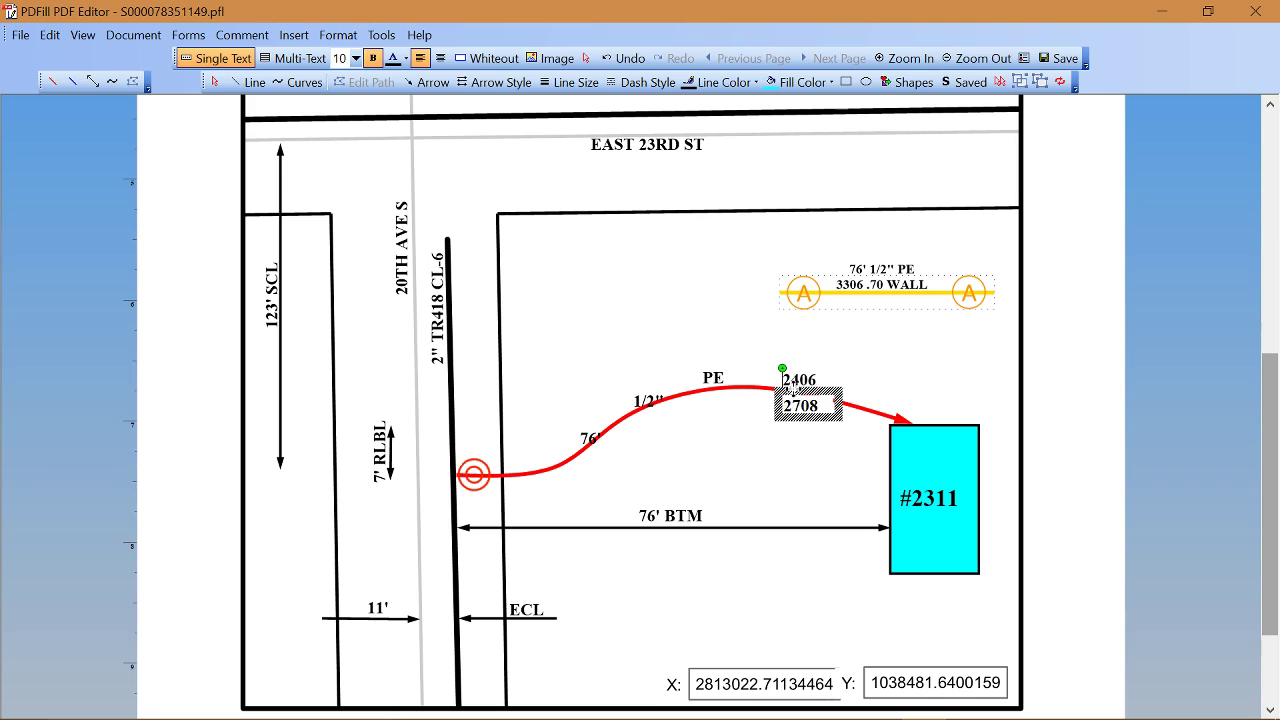
click(790, 388)
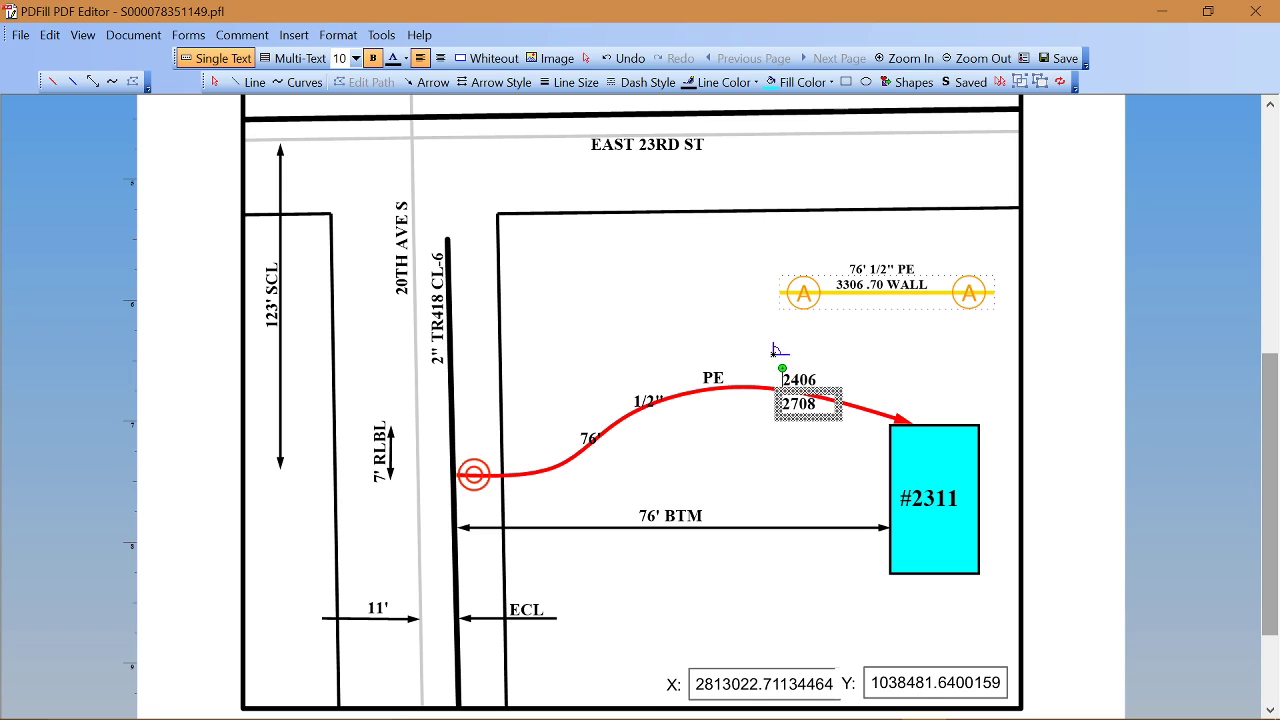
Step: Tilt the 2708 and 2406 labels to follow the curve, nudging 2708 up
click(585, 58)
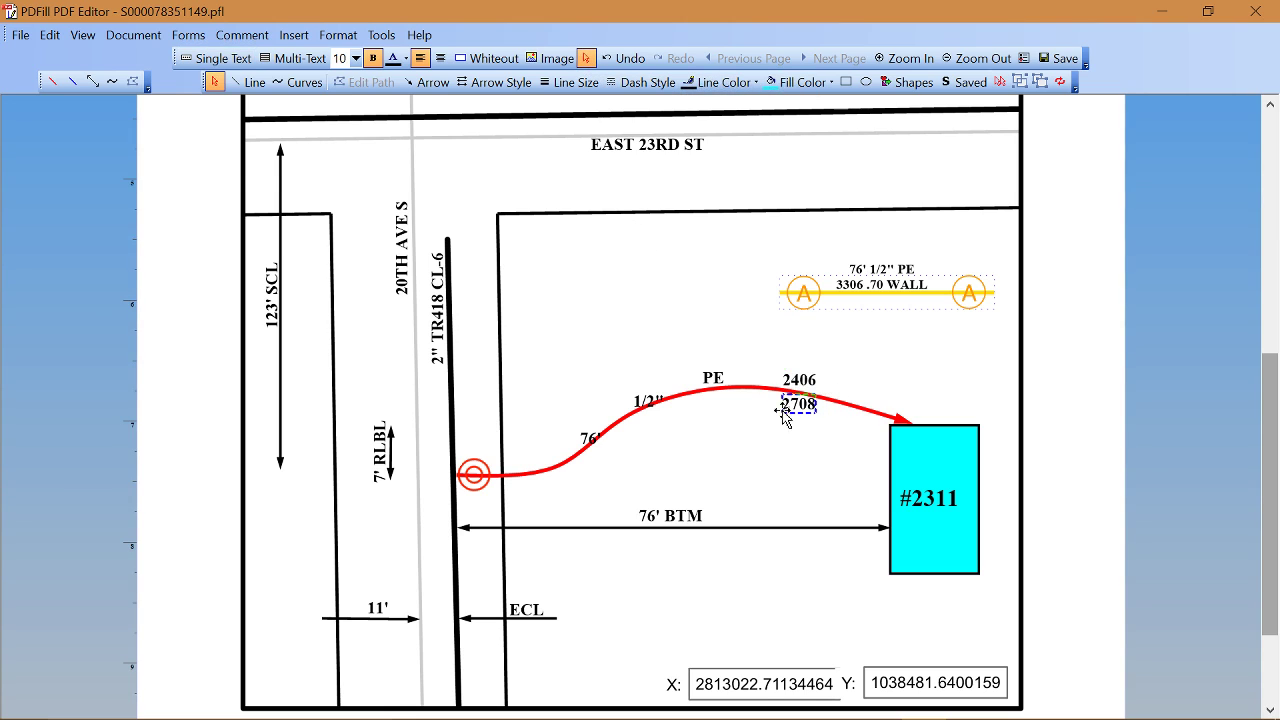
click(783, 412)
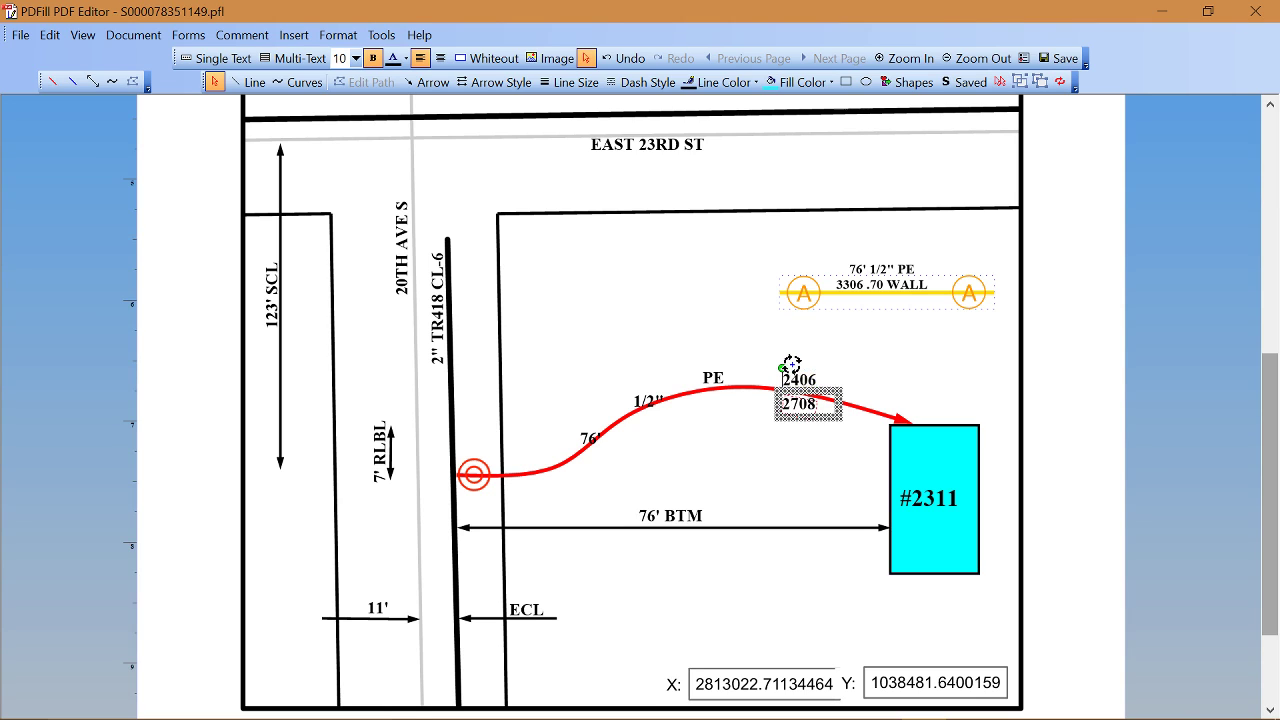
drag(791, 363, 795, 361)
click(791, 377)
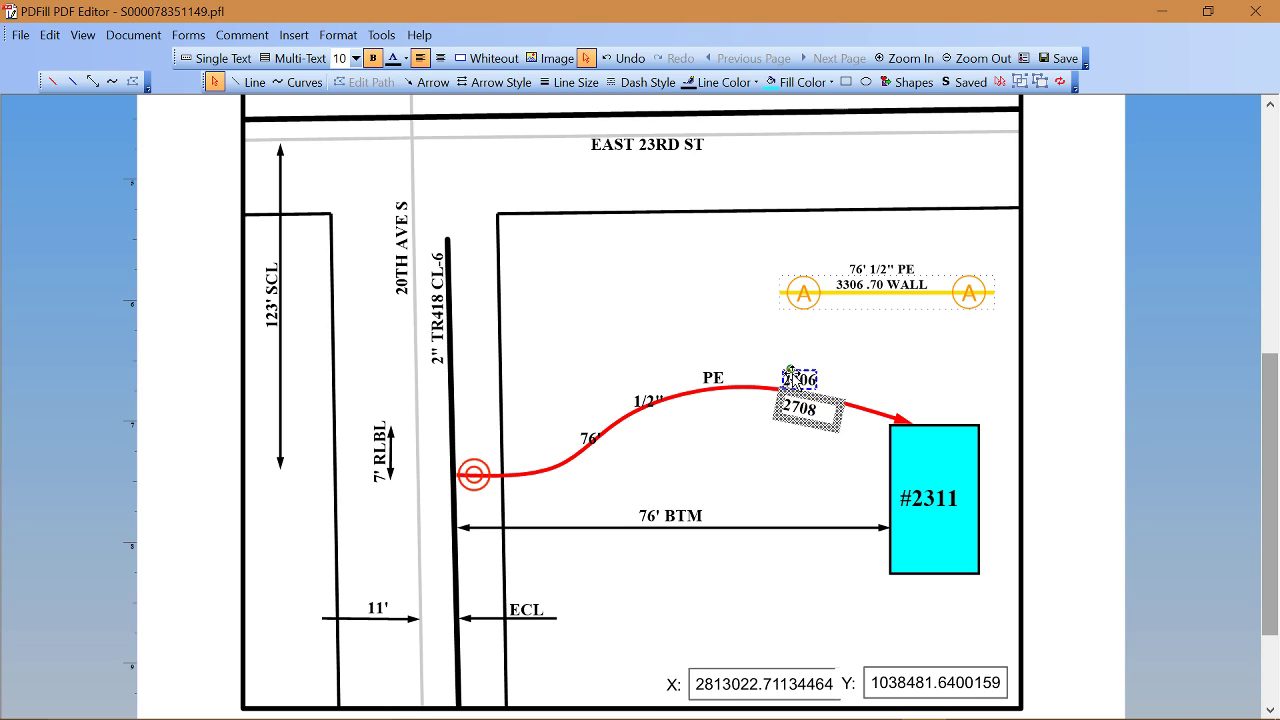
key(Up)
key(Up)
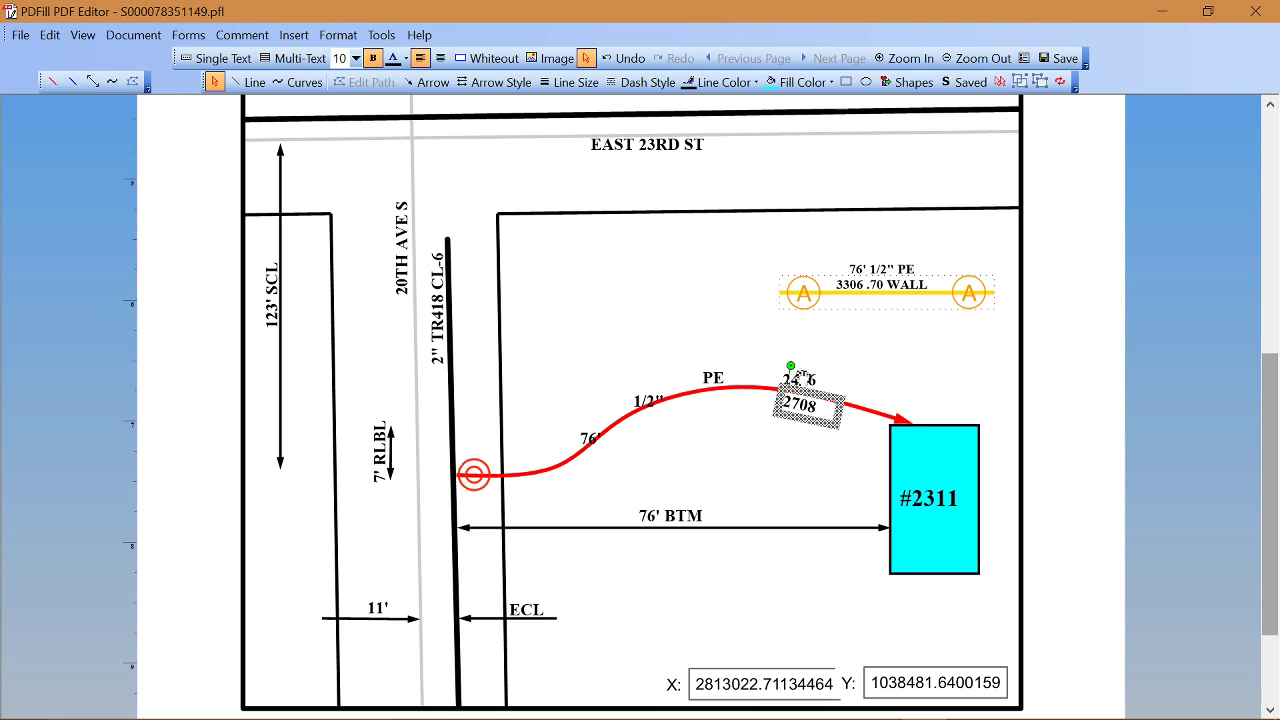
click(801, 376)
click(800, 379)
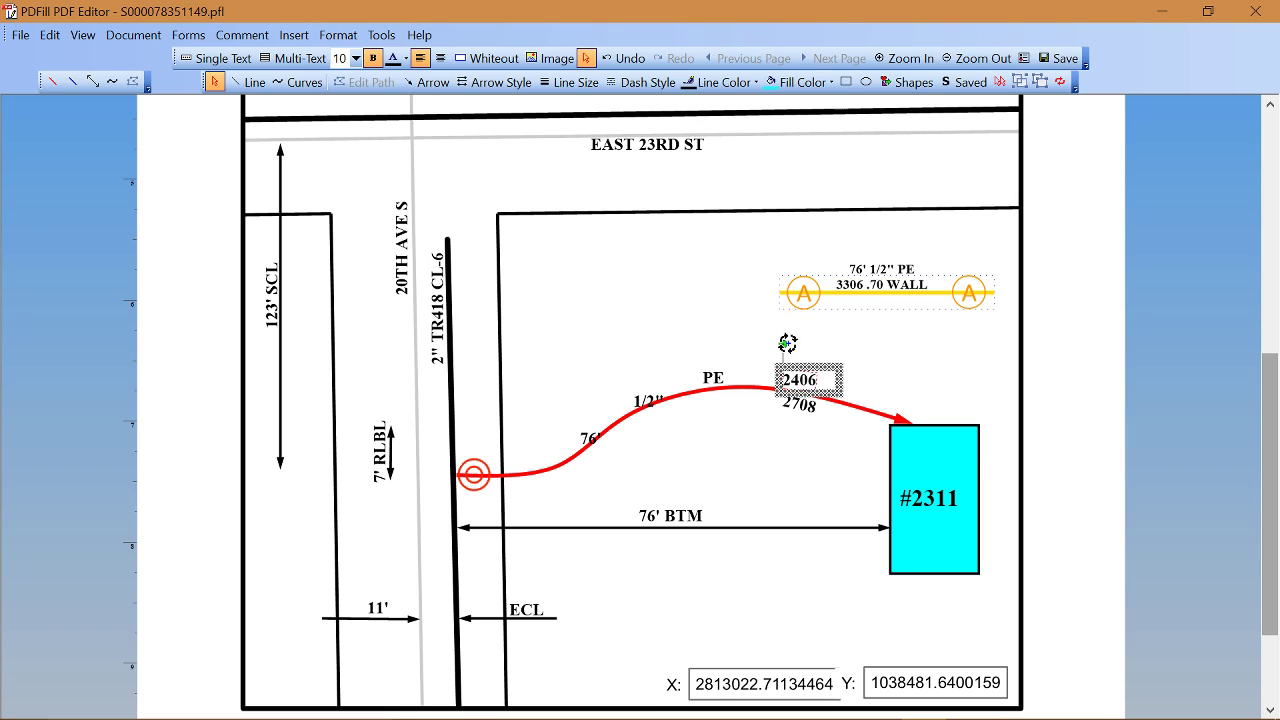
drag(794, 343, 791, 347)
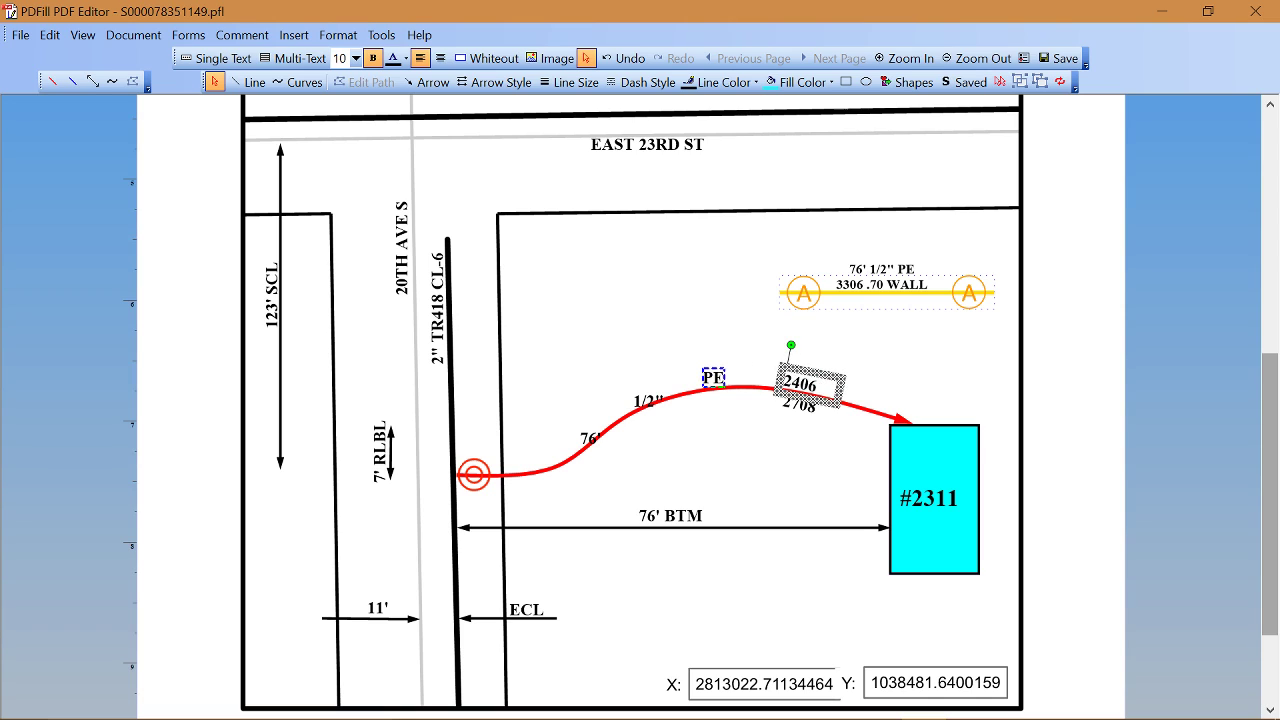
Step: Tilt the PE, 1/2" and 76' labels along the curve, nudging them down
click(708, 380)
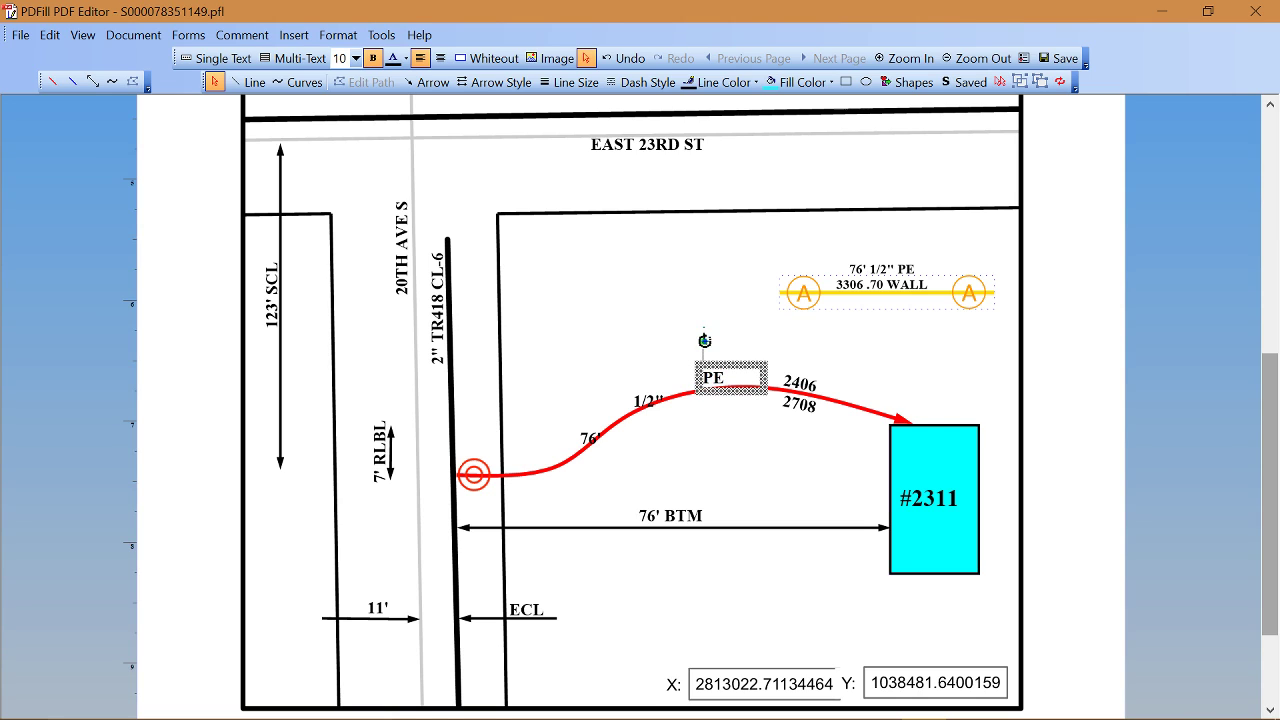
drag(703, 342, 703, 343)
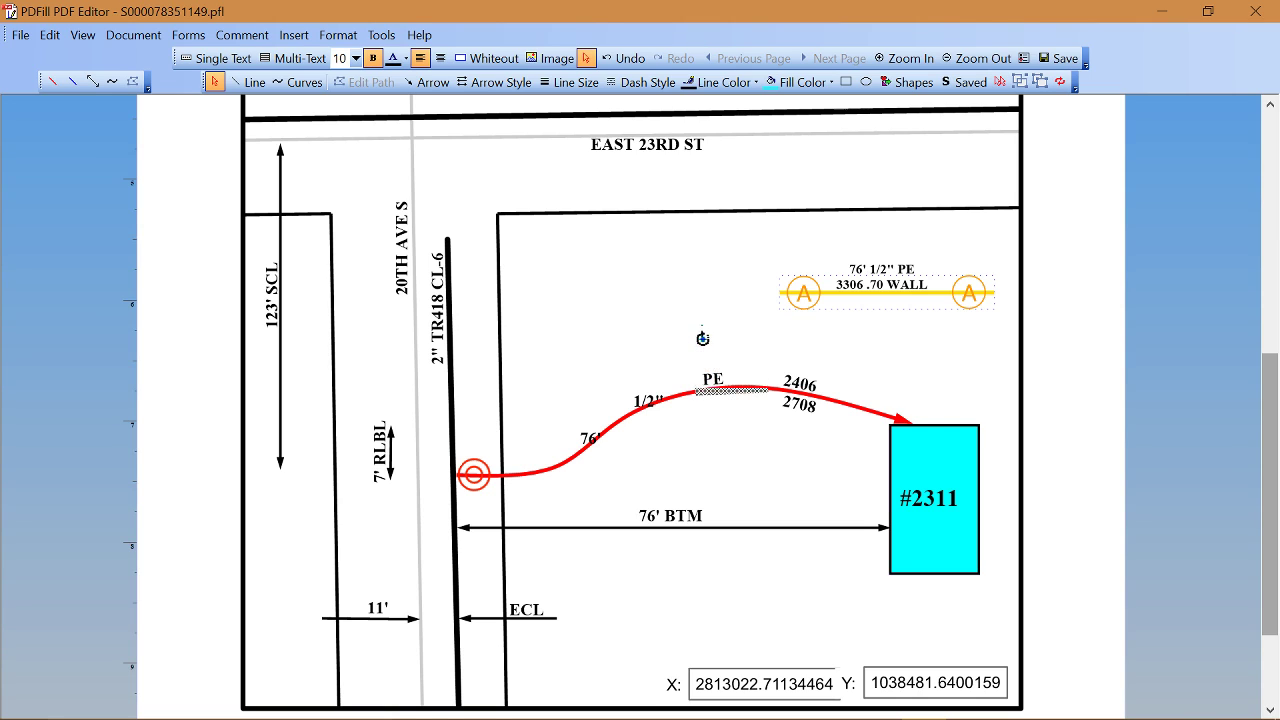
click(648, 400)
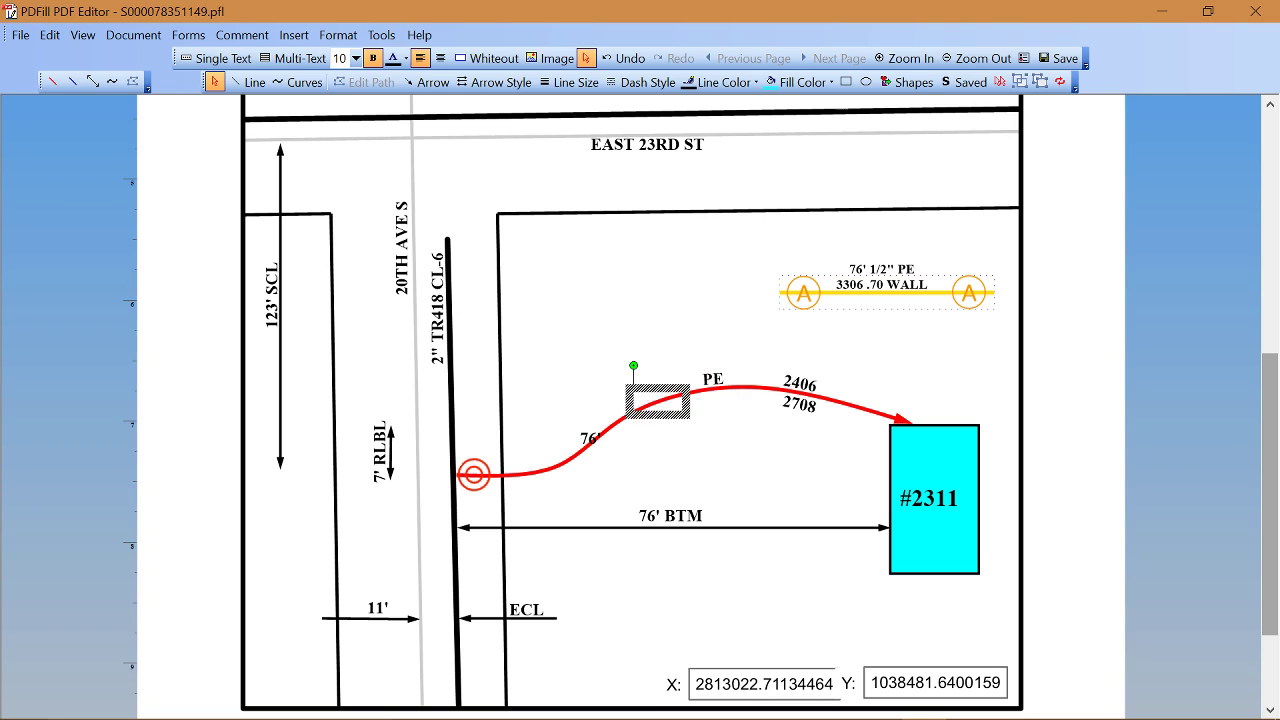
drag(654, 393, 621, 366)
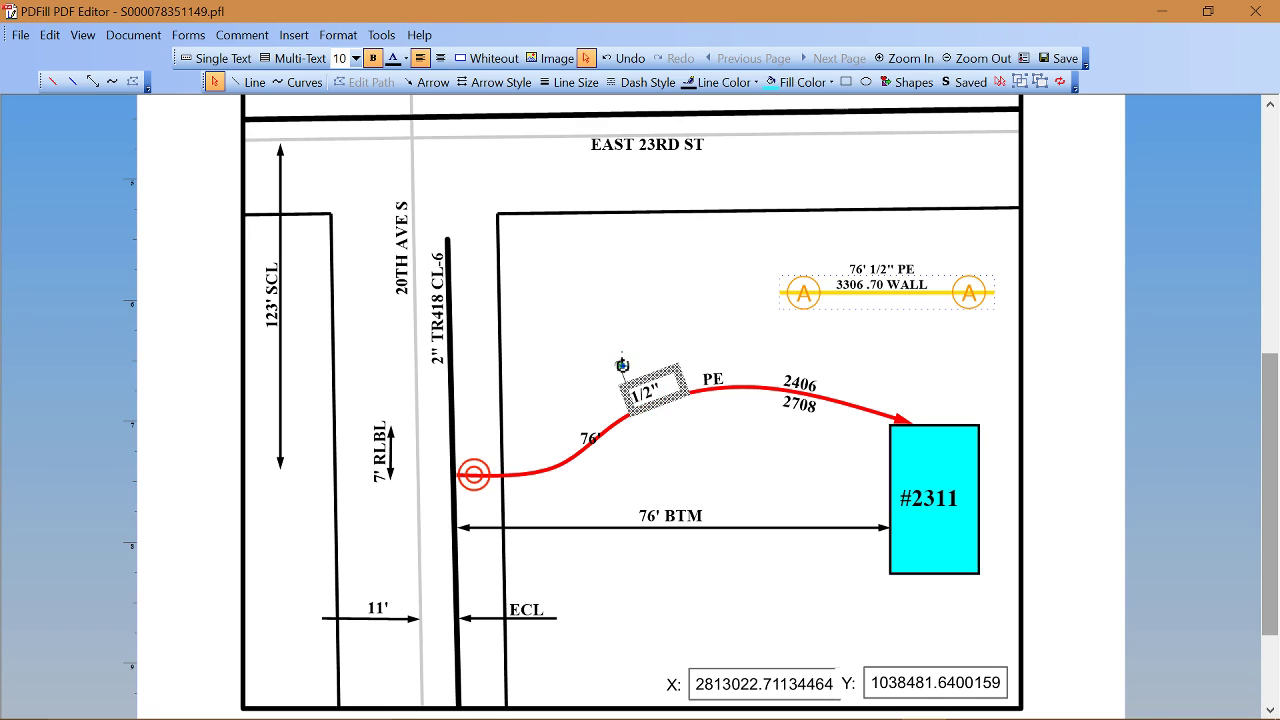
key(Down)
key(Down)
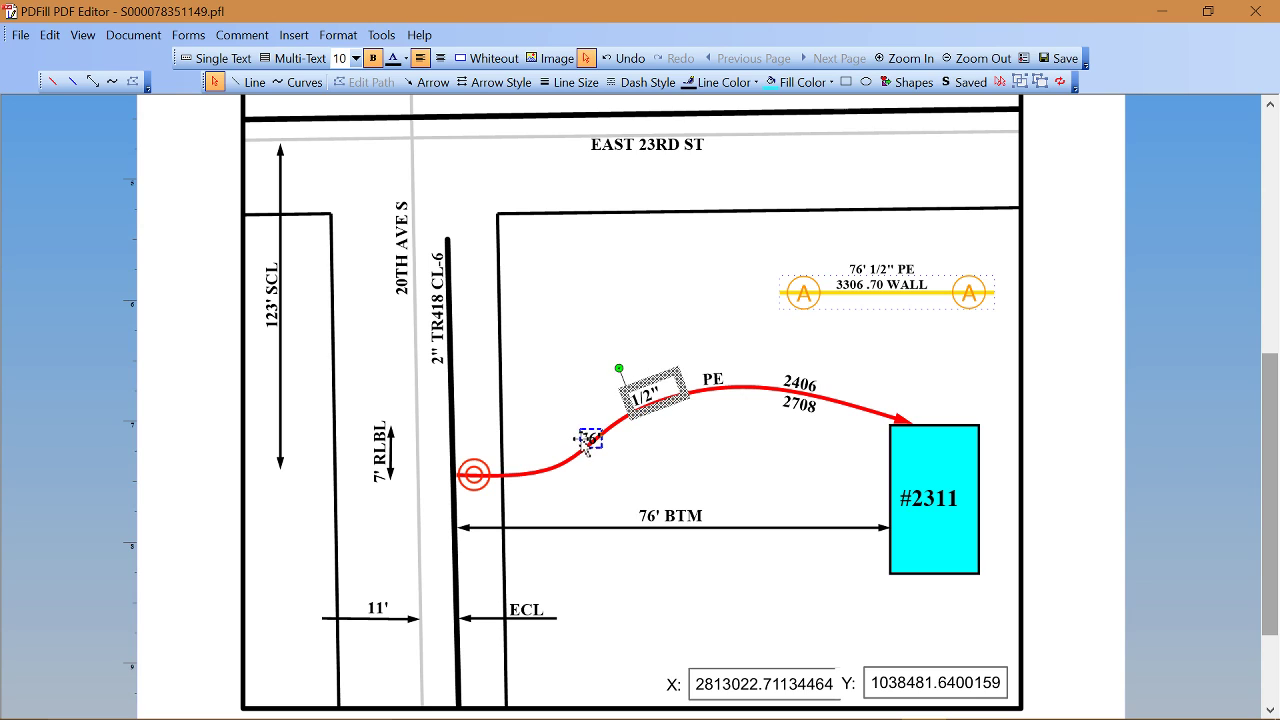
click(583, 442)
mouse_move(582, 422)
mouse_down()
mouse_move(577, 402)
mouse_move(555, 411)
mouse_up()
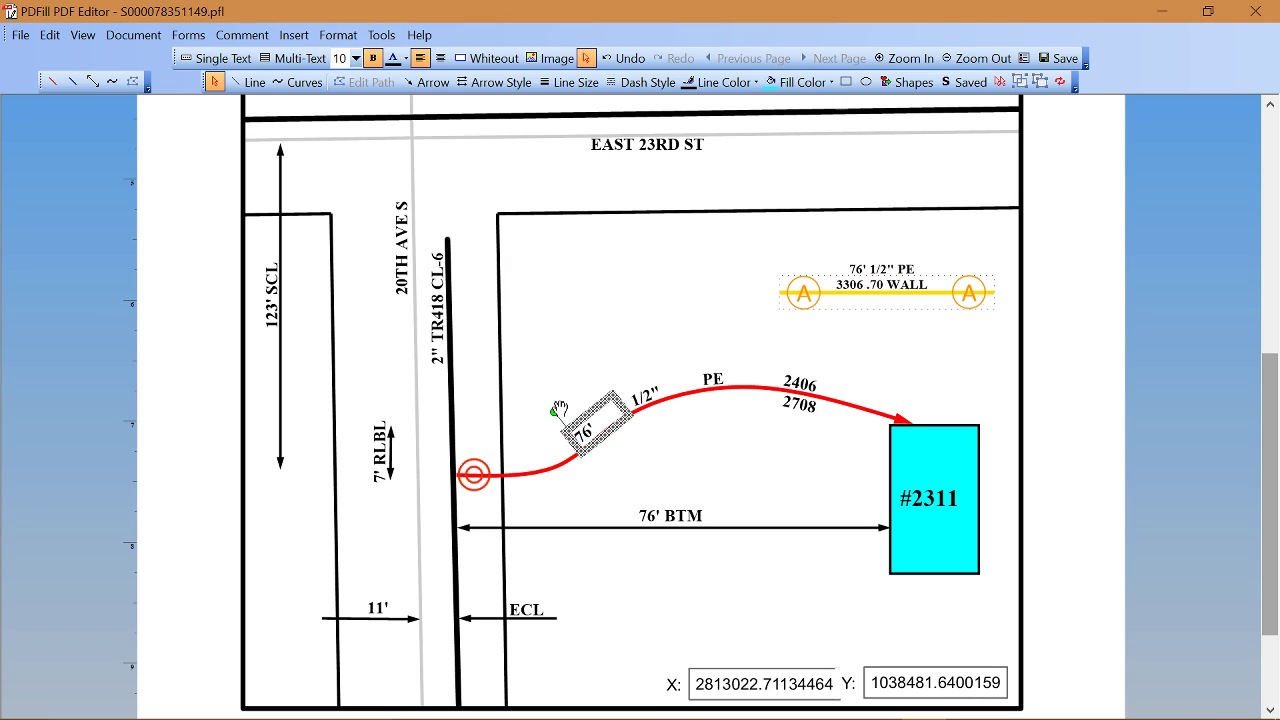
key(Down)
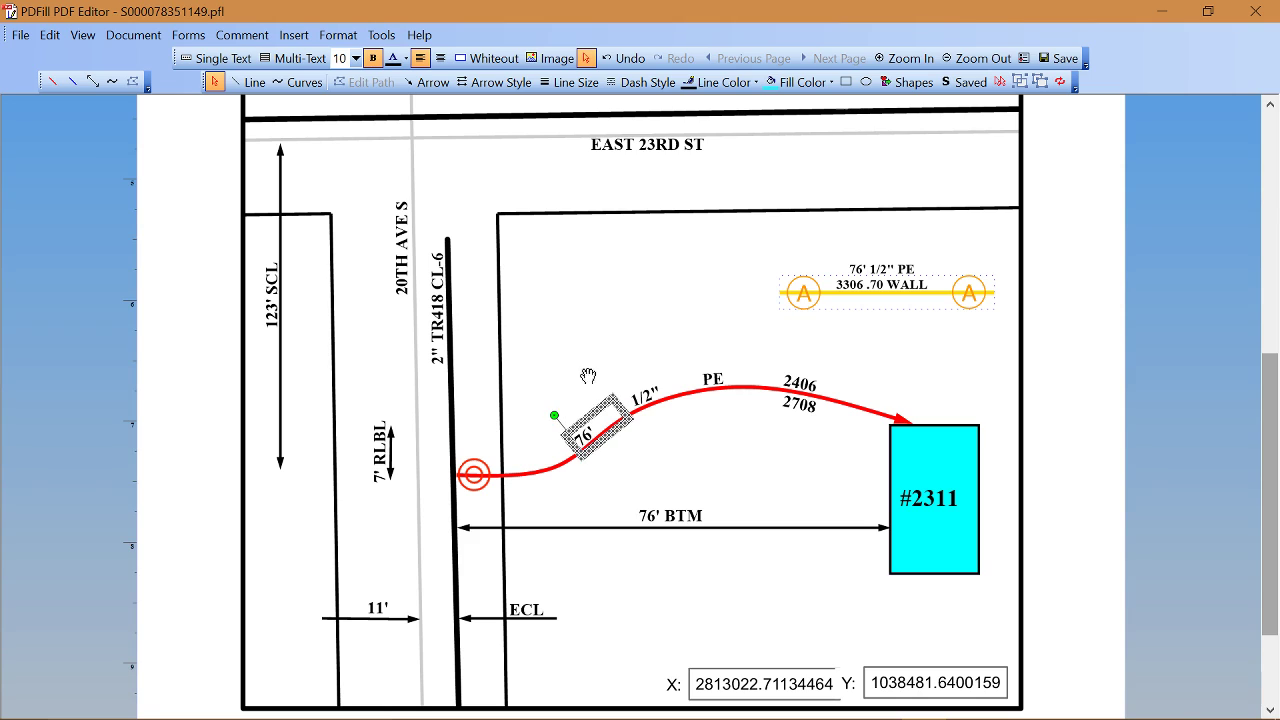
click(589, 344)
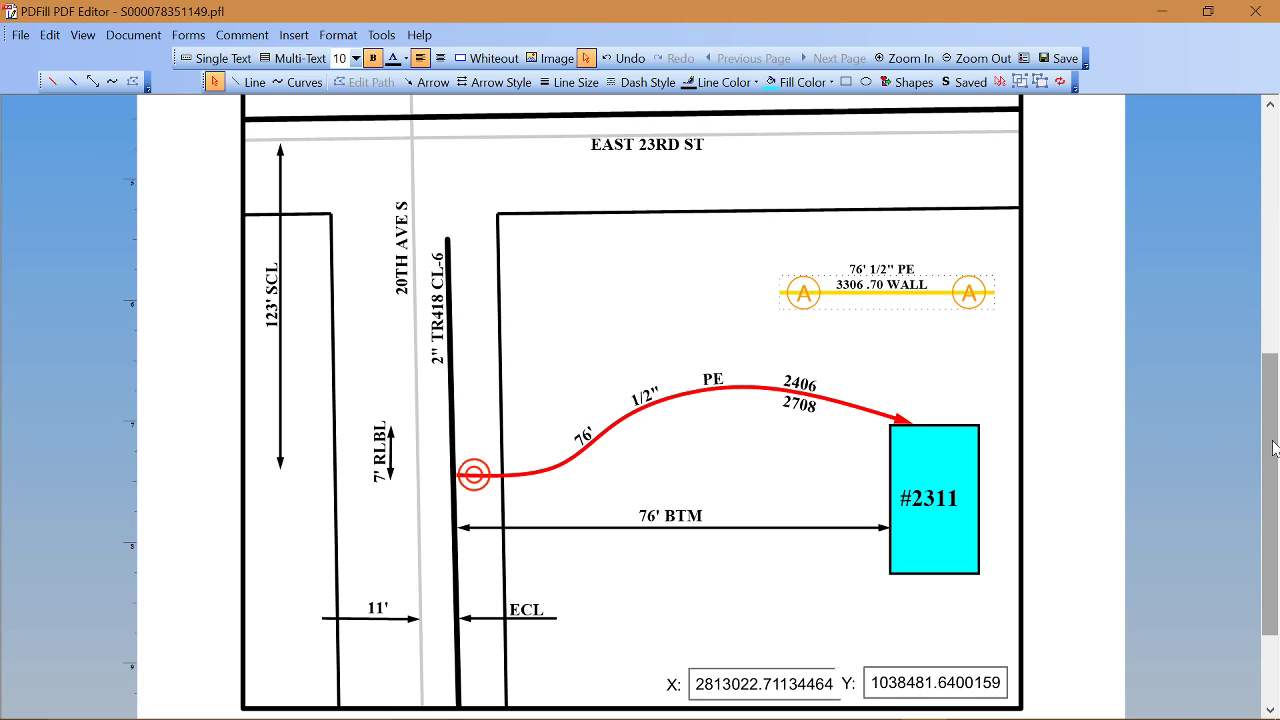
mouse_move(1275, 447)
mouse_down()
mouse_move(1249, 357)
mouse_move(1266, 230)
mouse_up()
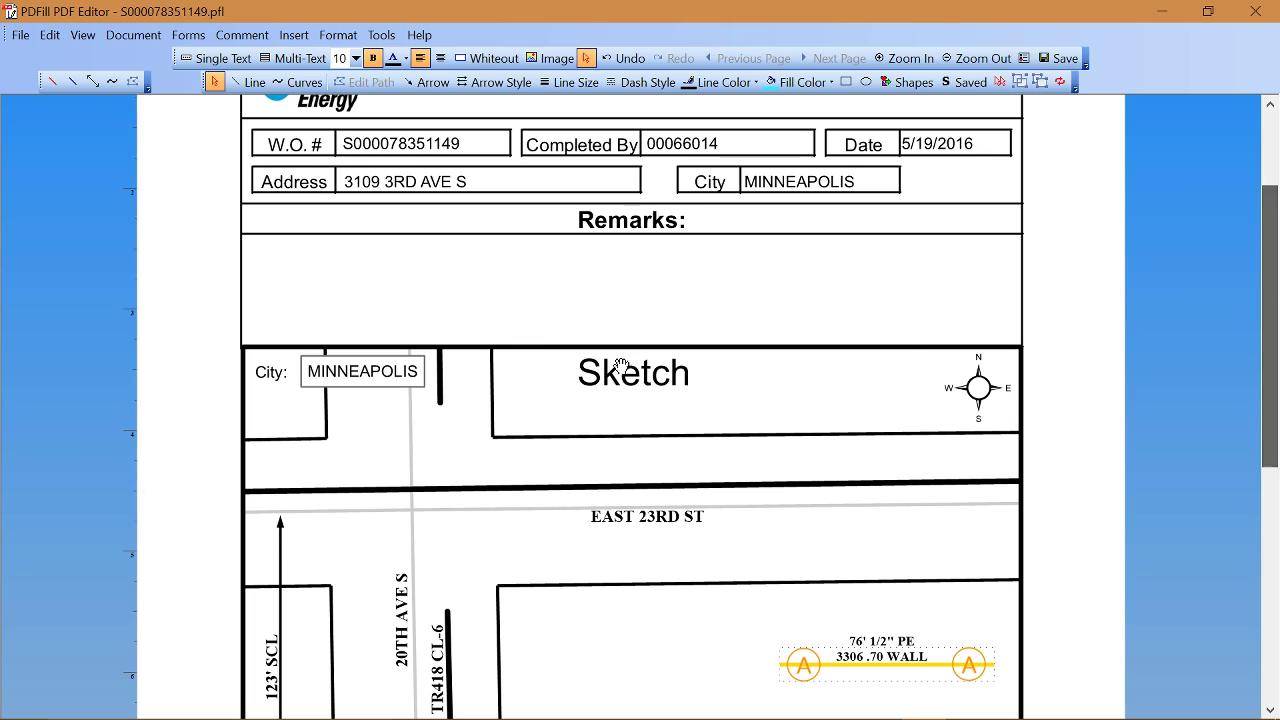
Step: Draw a Multi-Text box spanning the Remarks area
click(283, 60)
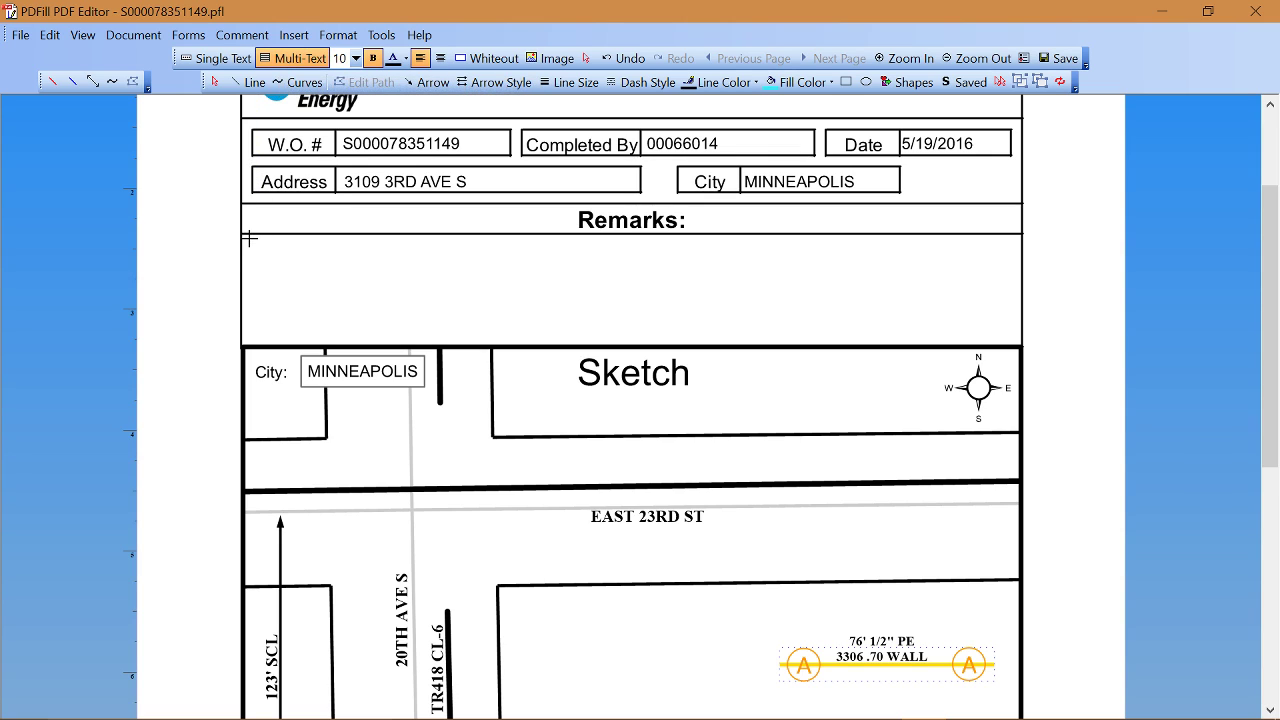
drag(262, 259, 1013, 341)
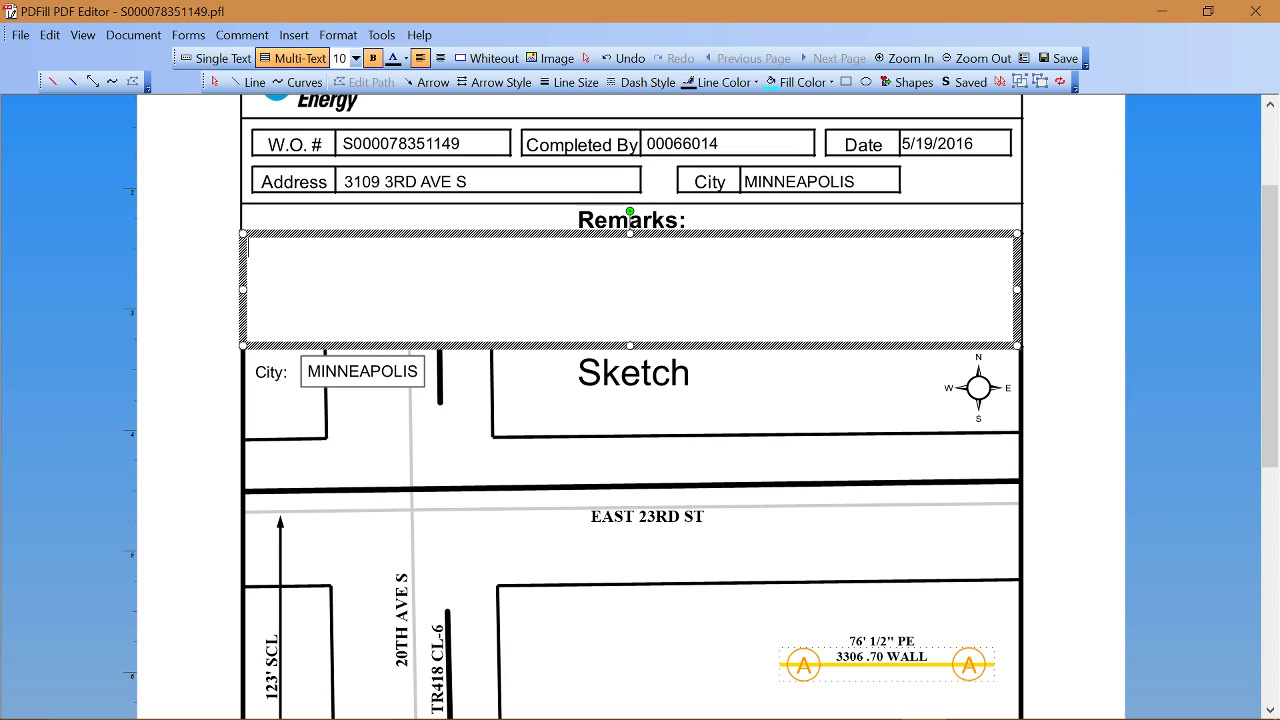
Step: Type the remark about replacing the 1/2" PE 3306 .70 wall service with 2406/2708 and relocating it
text(WE REPLAC)
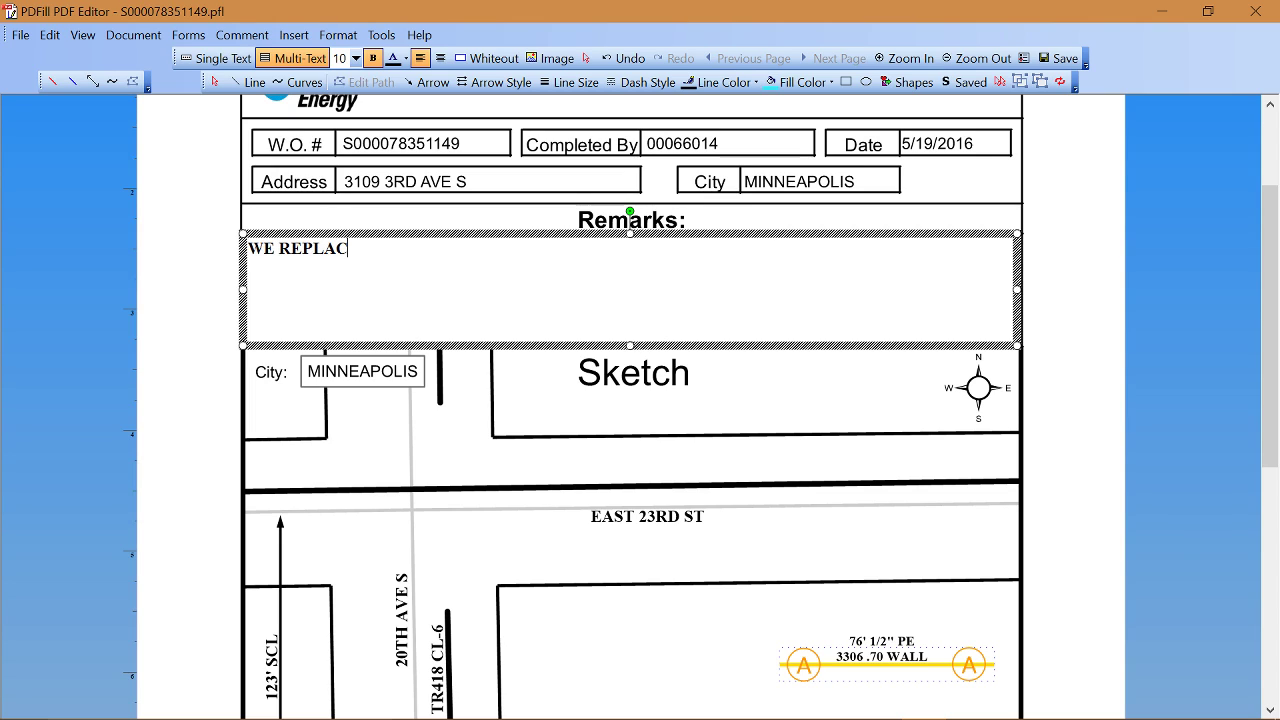
text(ED THE E)
text(XISTING)
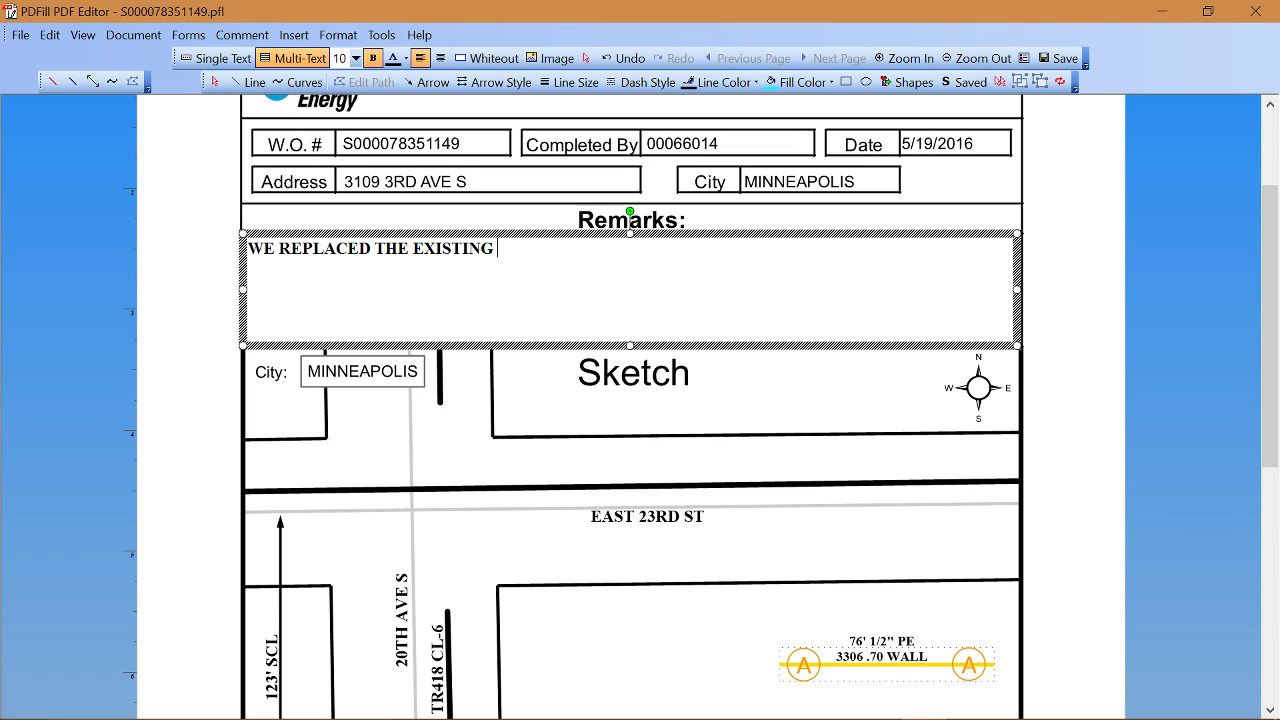
text( 1/2" PE 3306)
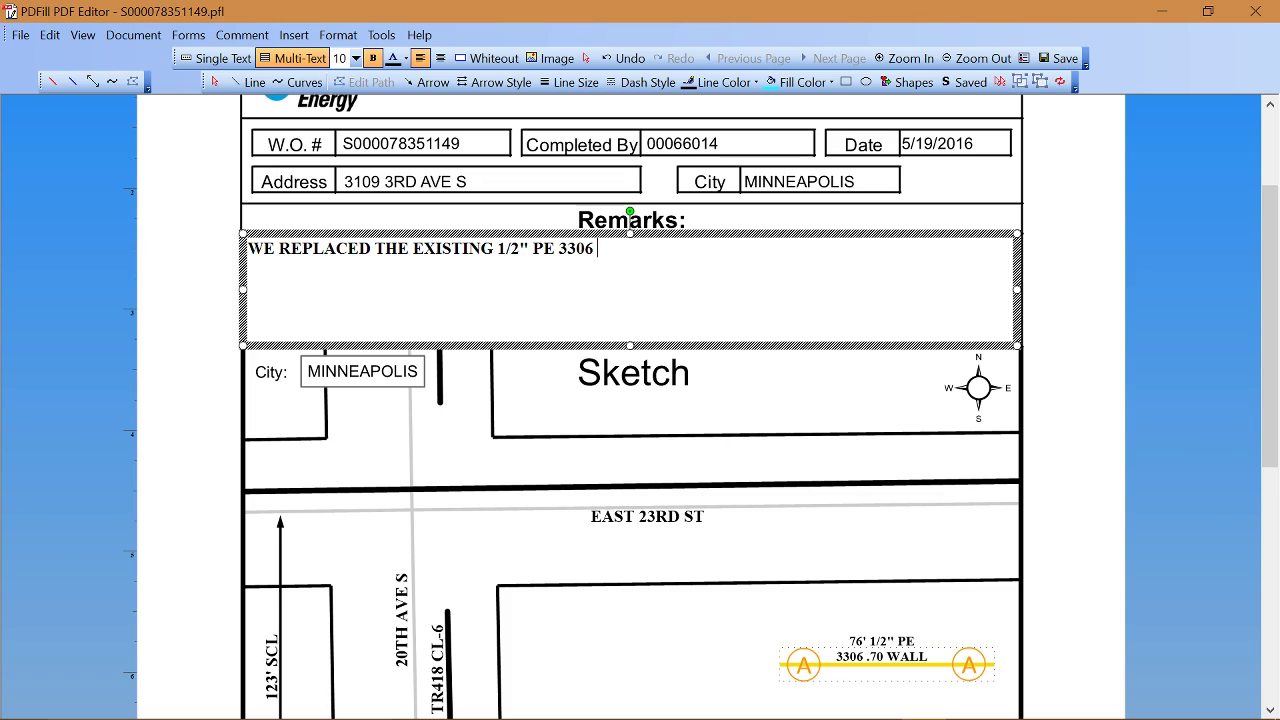
text( .70 WALL SVC WITH)
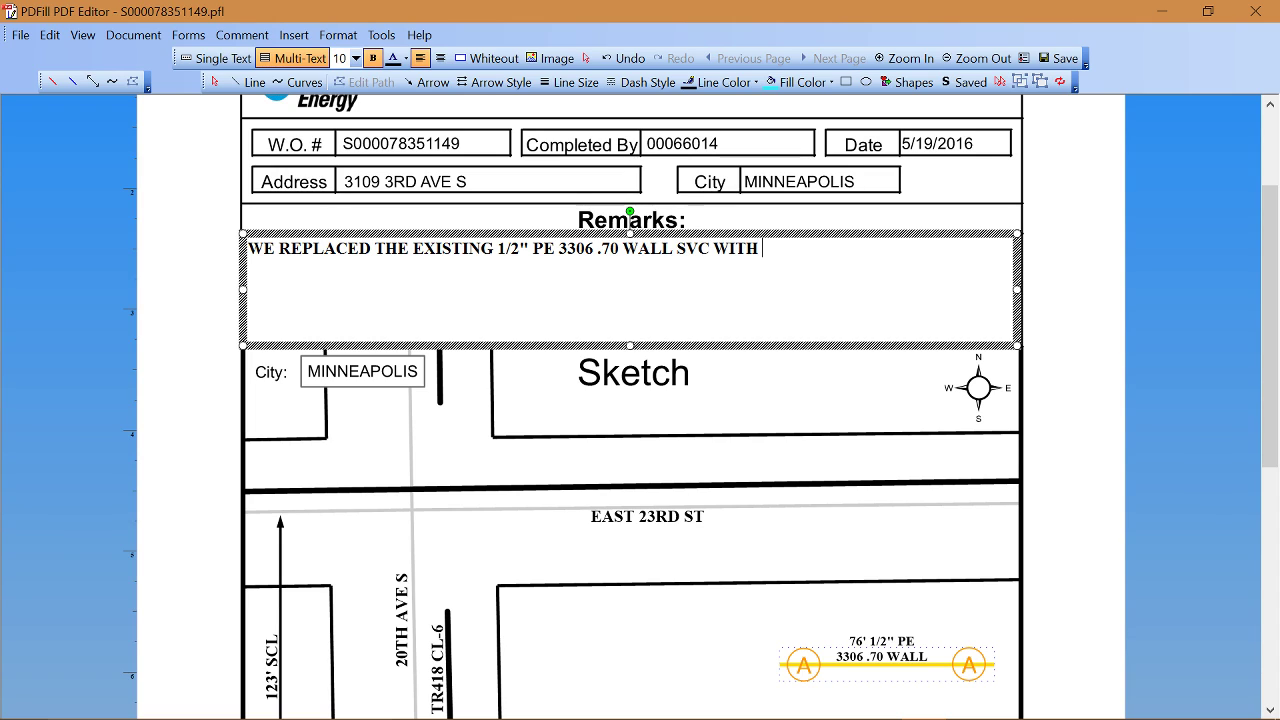
text( 1/2" PE 2406/)
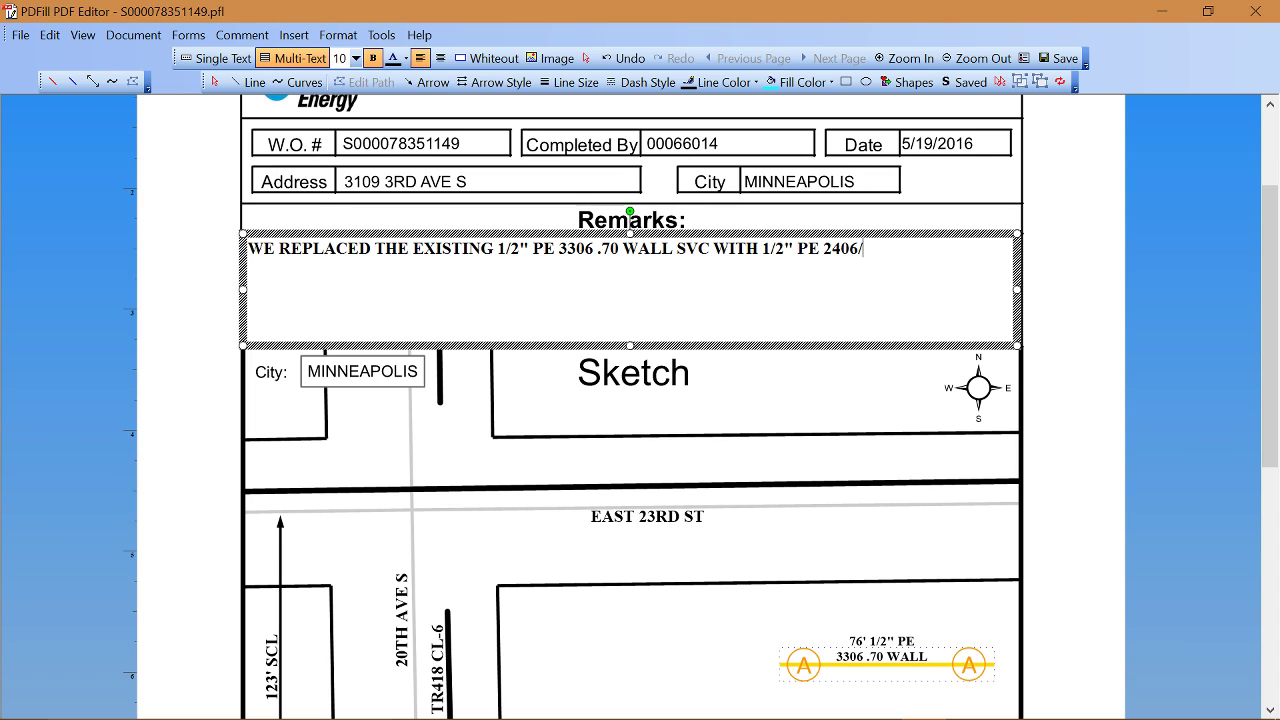
text(2708 AND REL)
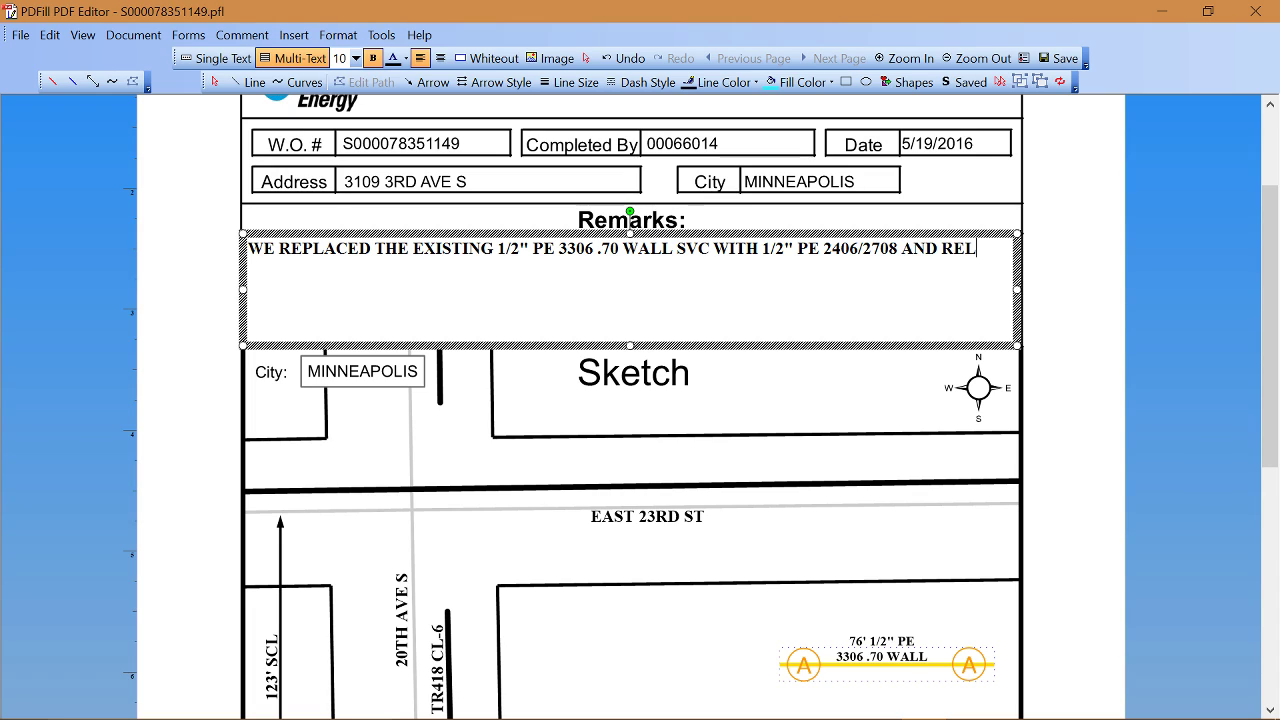
text(OCATE)
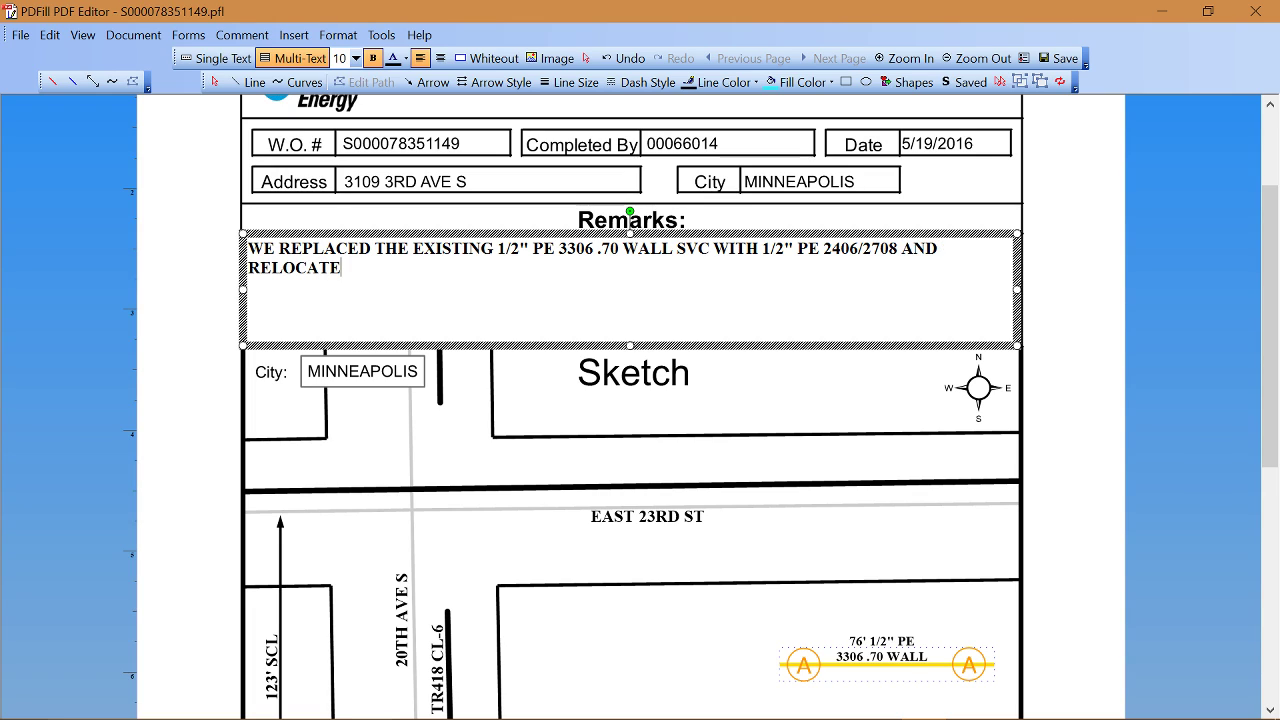
text(D THE SVC TO )
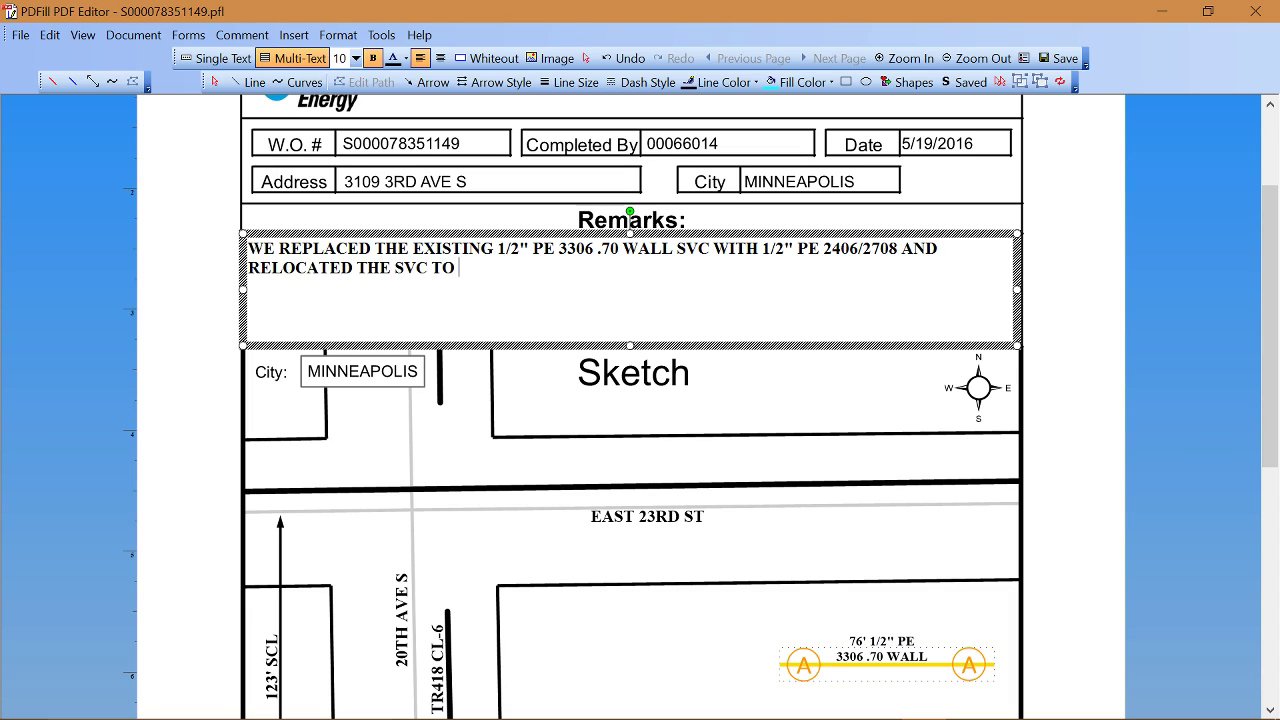
text(THE OPPOSIR)
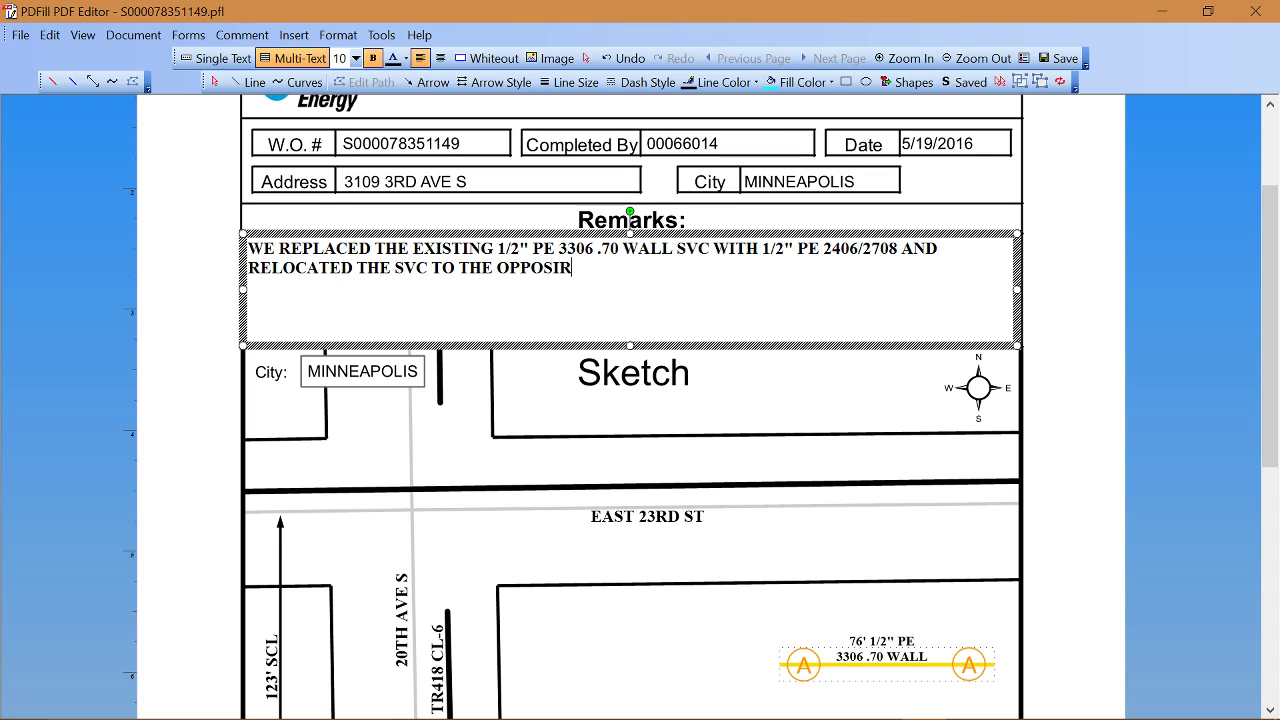
key(BackSpace)
text(TE SIDE.)
Step: Narrow the remarks box so the text rewraps and shift it right
drag(1016, 287, 886, 287)
drag(660, 233, 748, 230)
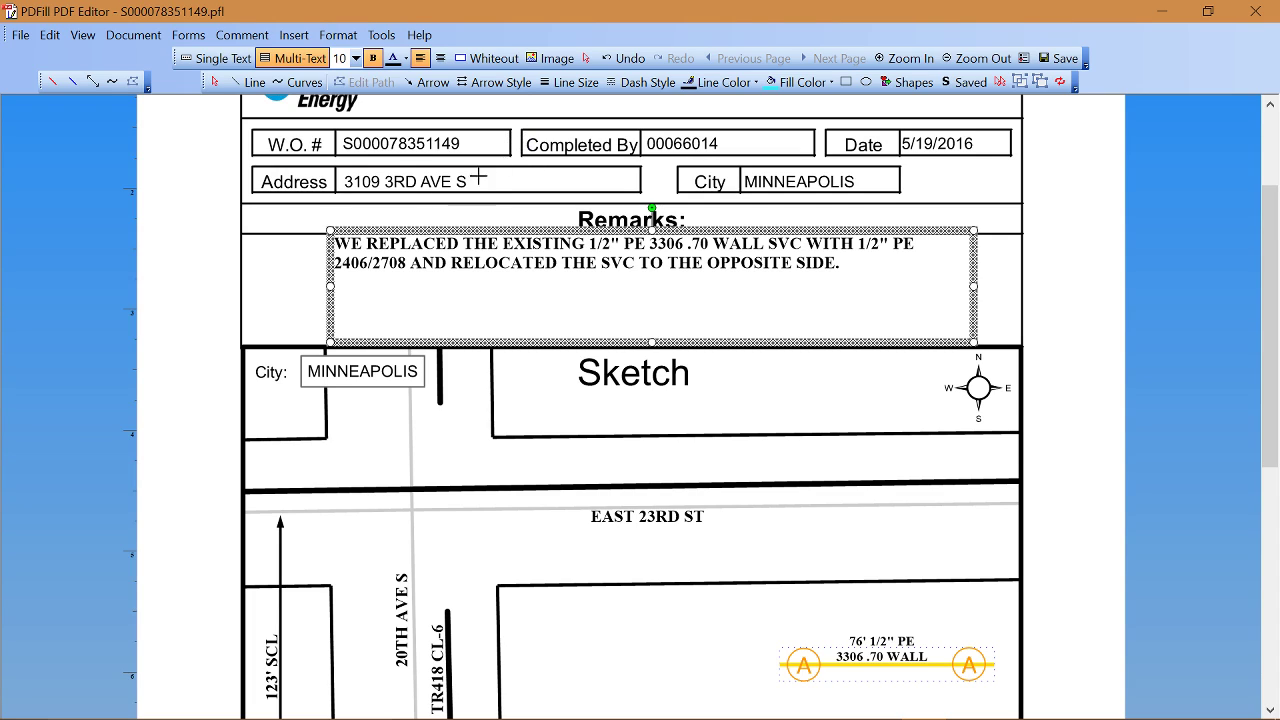
click(586, 58)
Step: Deselect the remarks and start a Whiteout box over the W.O. number
click(576, 117)
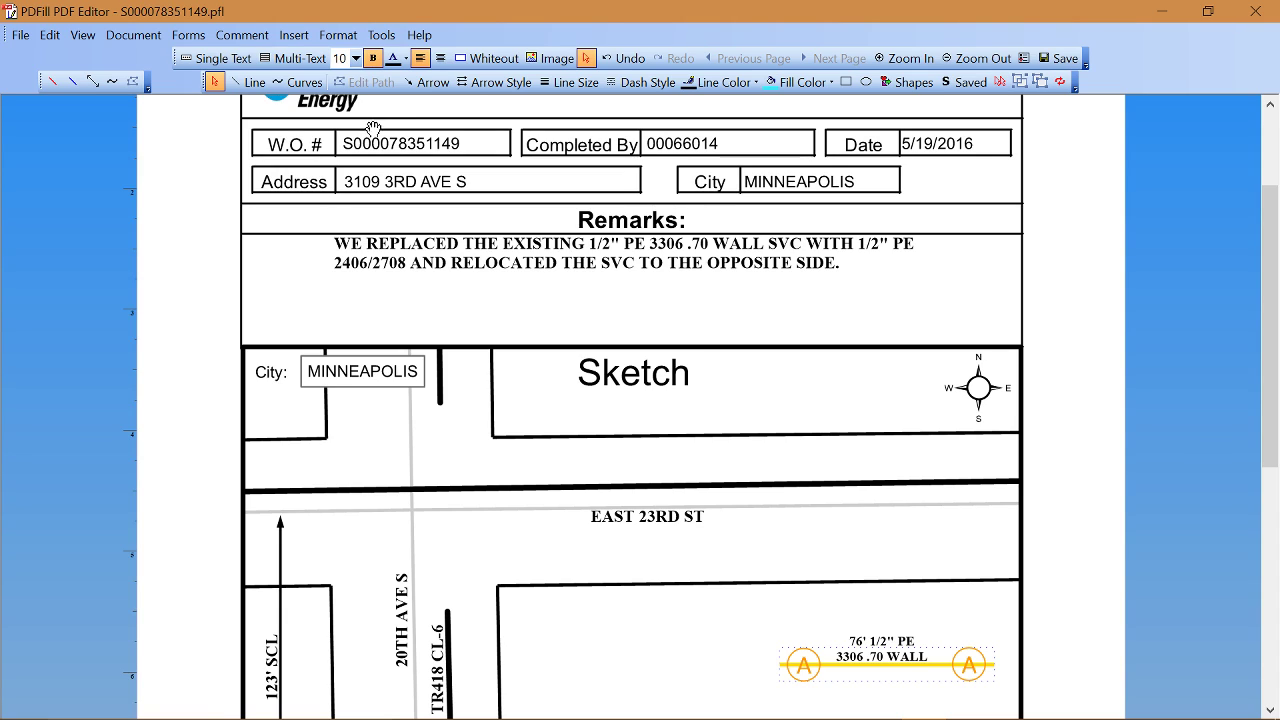
click(487, 60)
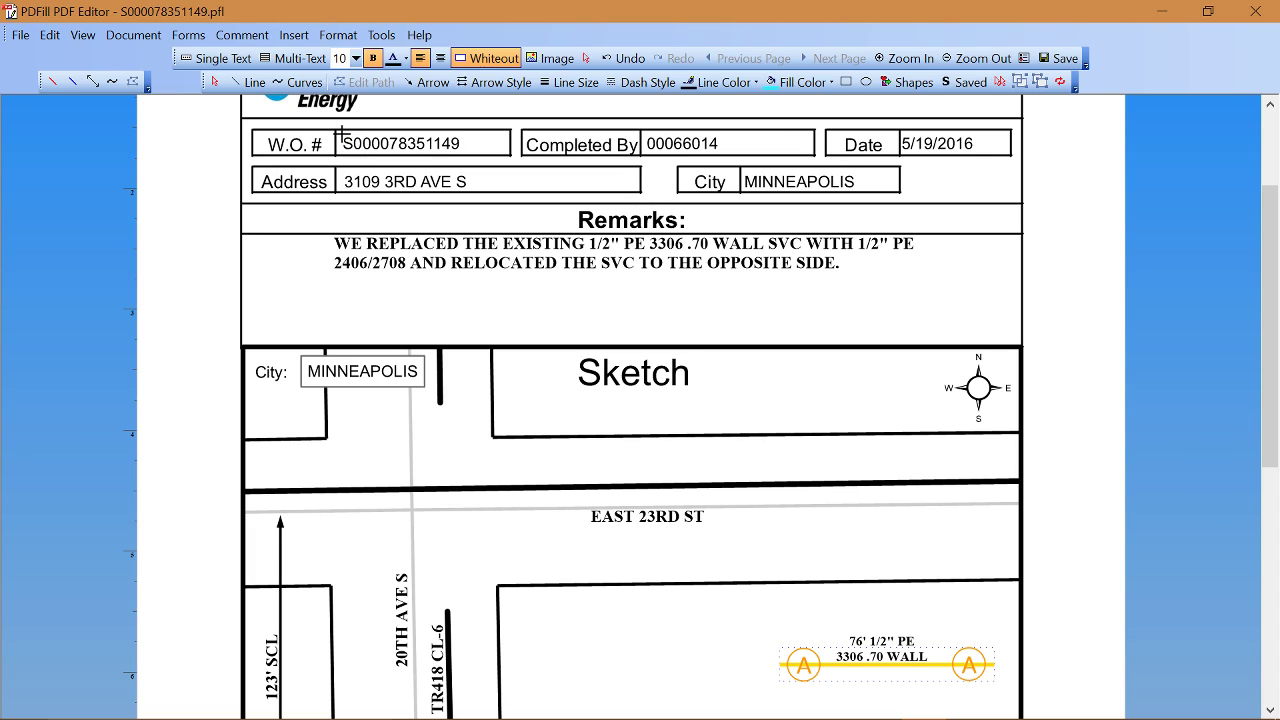
drag(341, 136, 463, 152)
Step: White out the old W.O. number and enter the new work order number as its text
drag(463, 152, 463, 152)
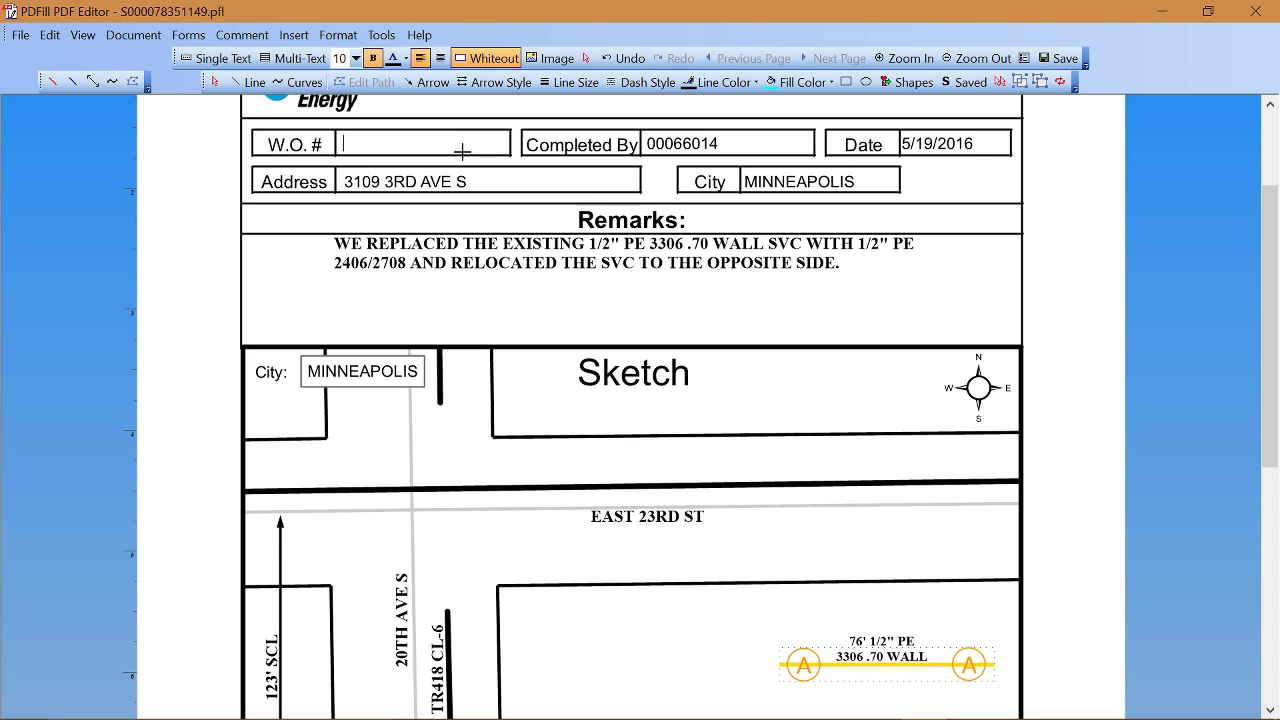
click(462, 152)
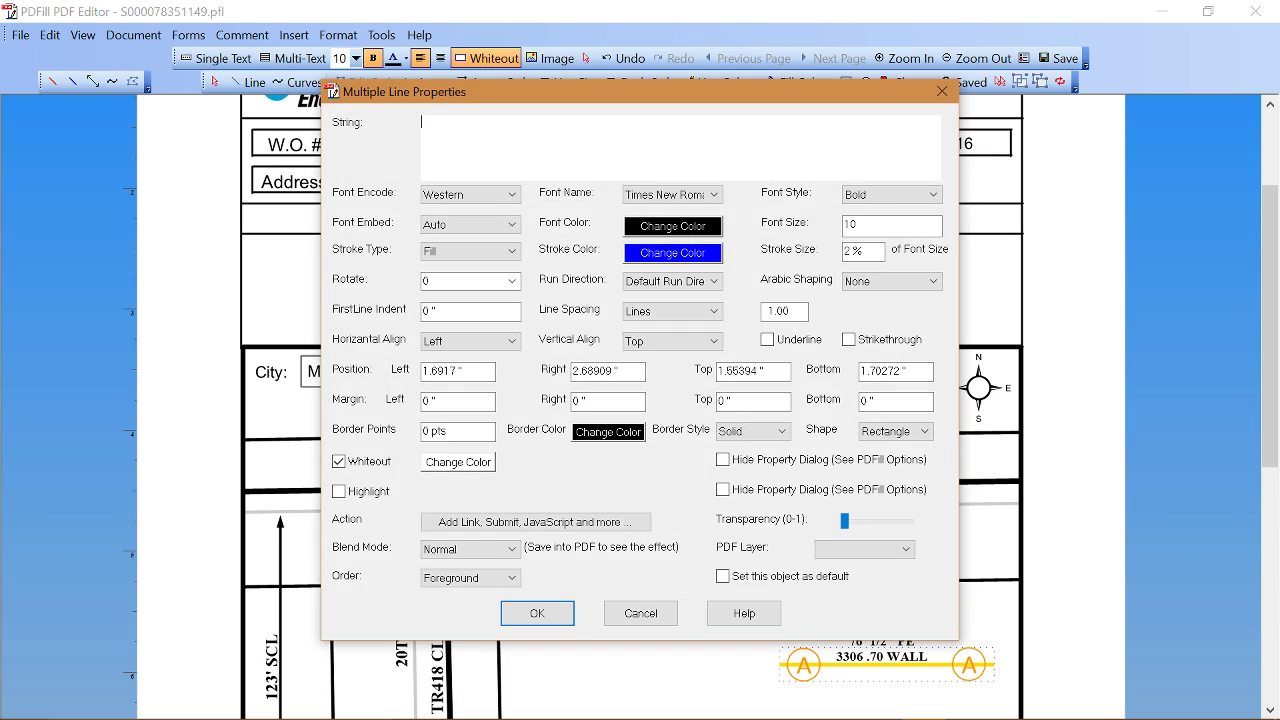
text(S000012345678)
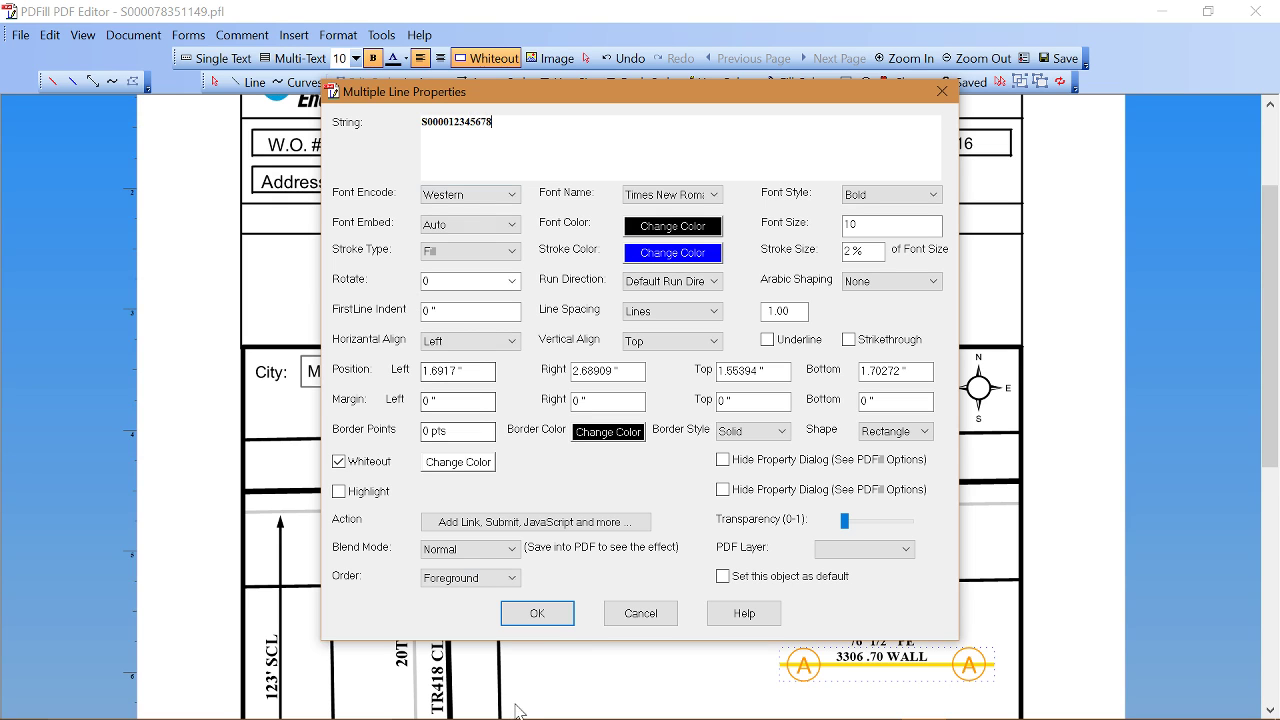
click(537, 613)
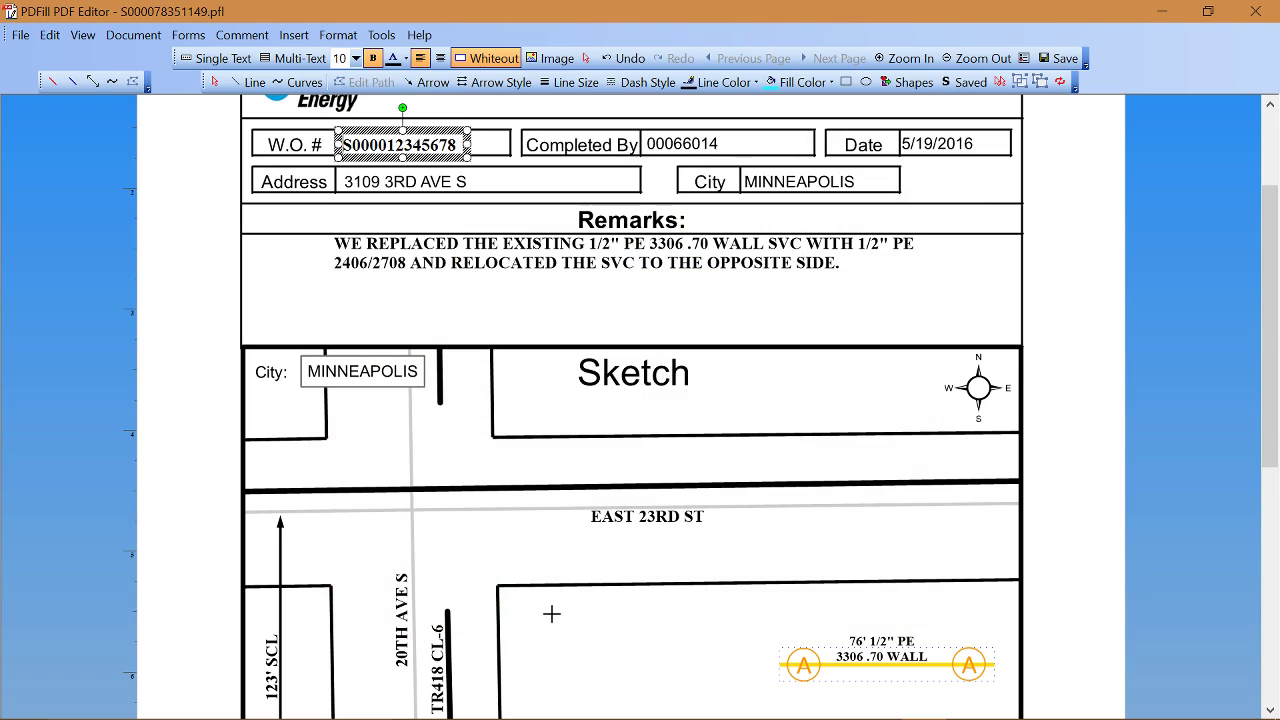
click(586, 58)
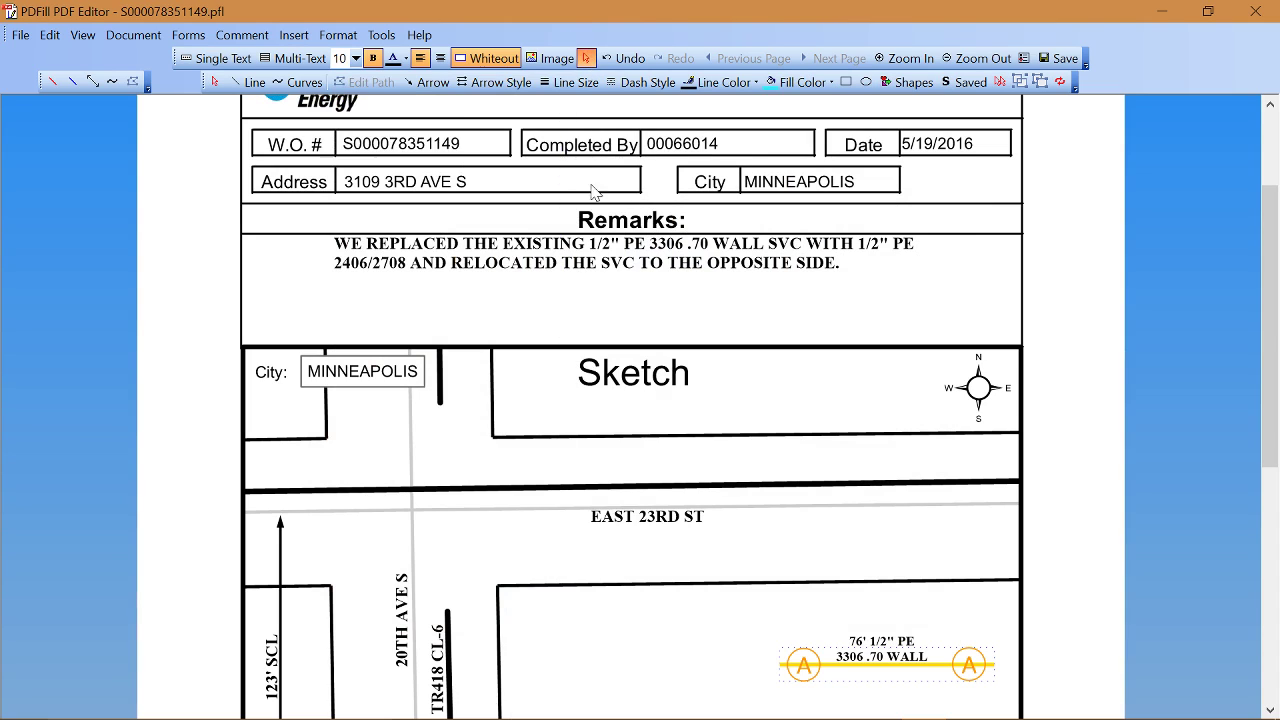
click(600, 255)
Step: Deselect the remarks box and the new W.O. number
click(287, 295)
click(290, 298)
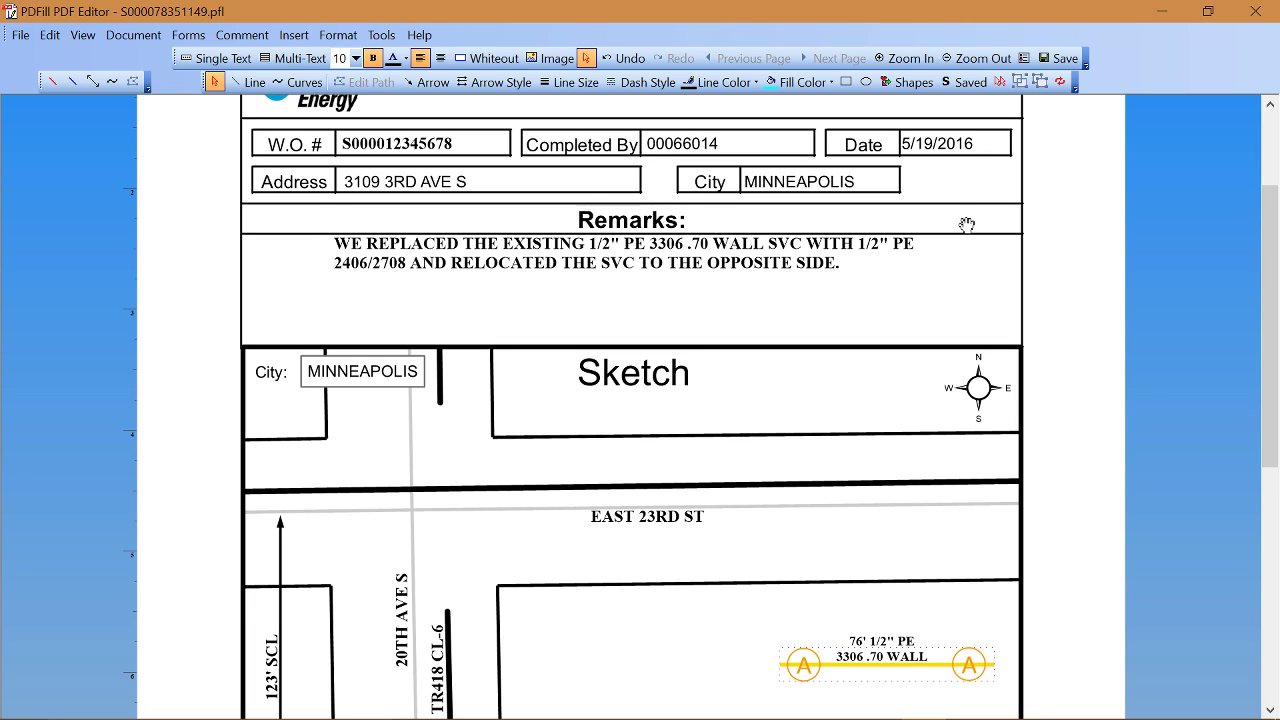
mouse_move(880, 708)
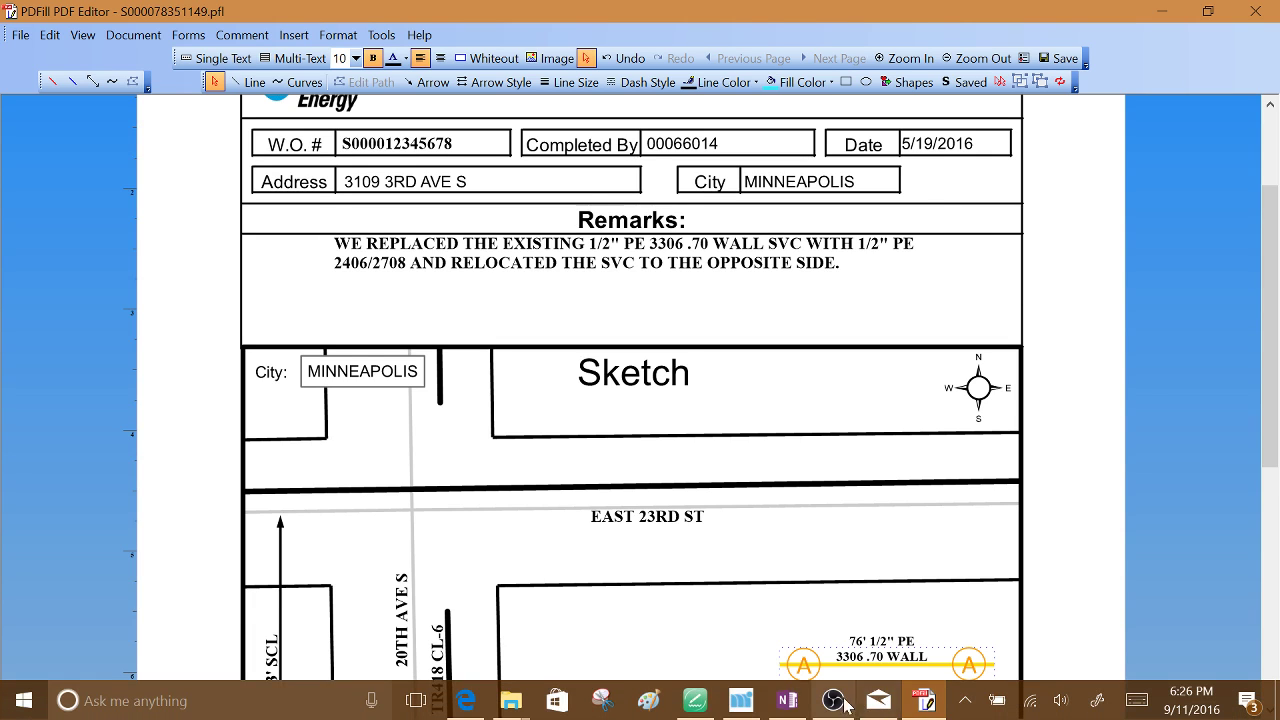